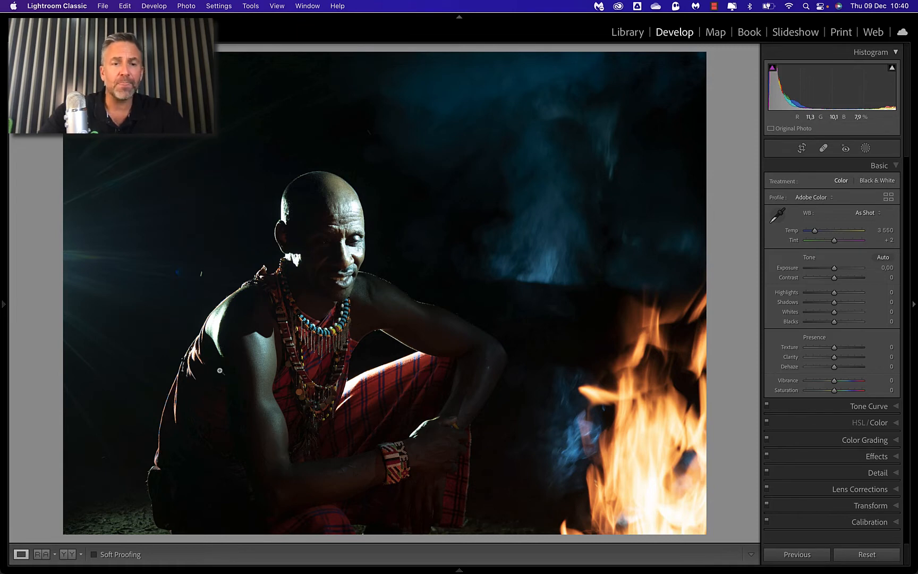
Step: Preview clipping for Blacks and Whites across the photo, resetting Blacks to 0 and setting Whites to +1
left_click(188, 283)
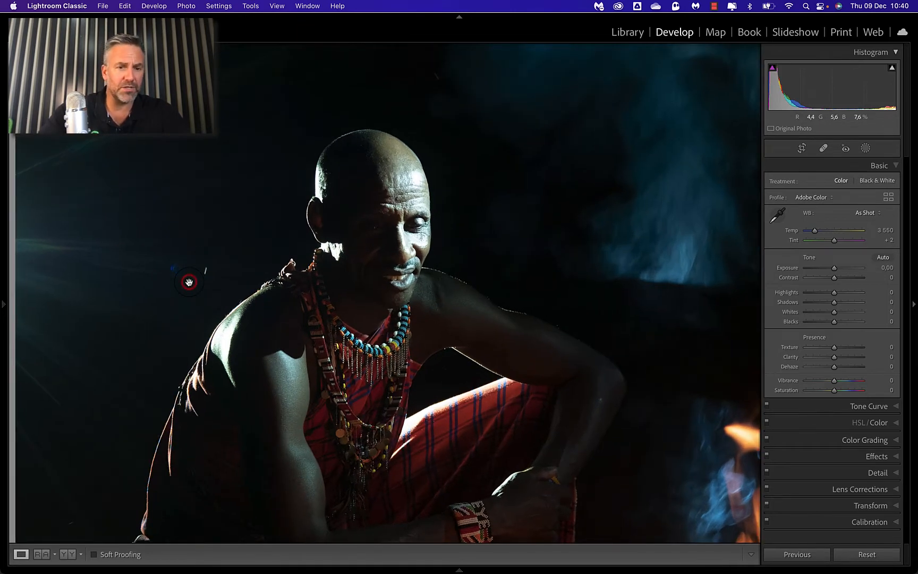
left_click(192, 282)
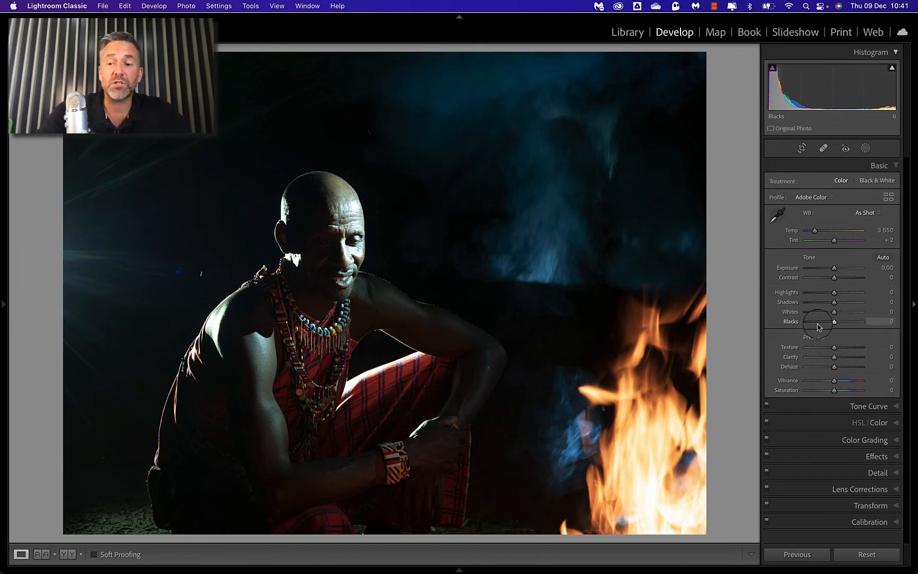
key("alt")
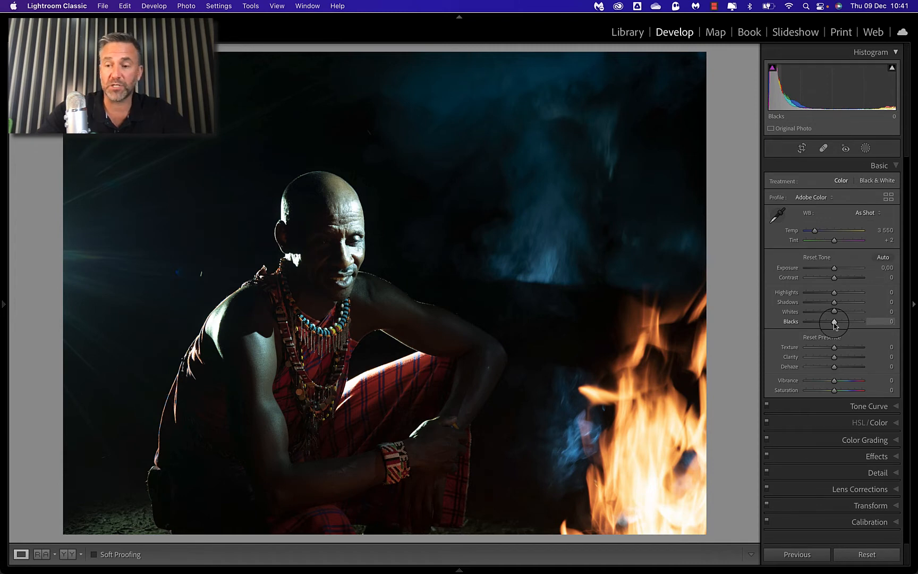
left_click_drag(835, 322, 835, 323)
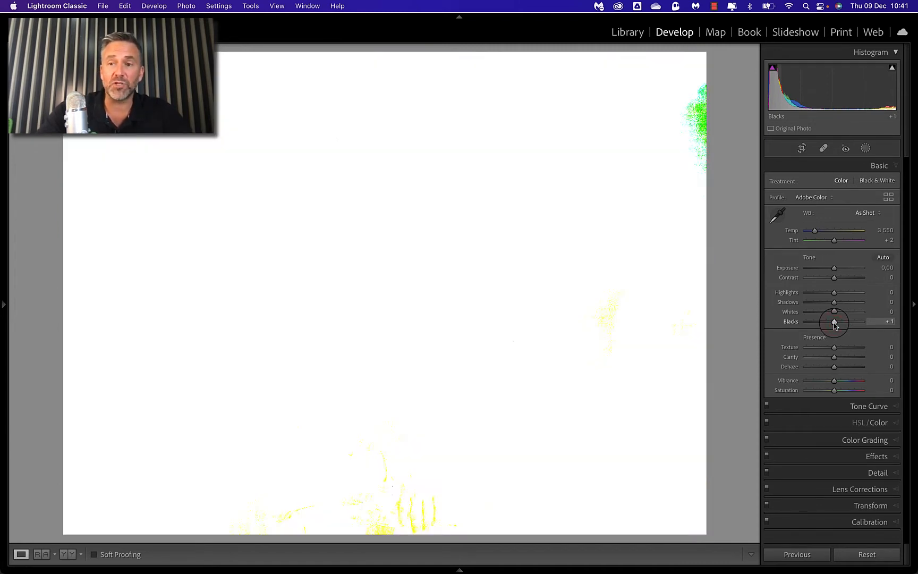
mouse_move(834, 326)
left_mouse_down()
mouse_move(816, 322)
mouse_move(836, 315)
left_mouse_up()
double_click(816, 322)
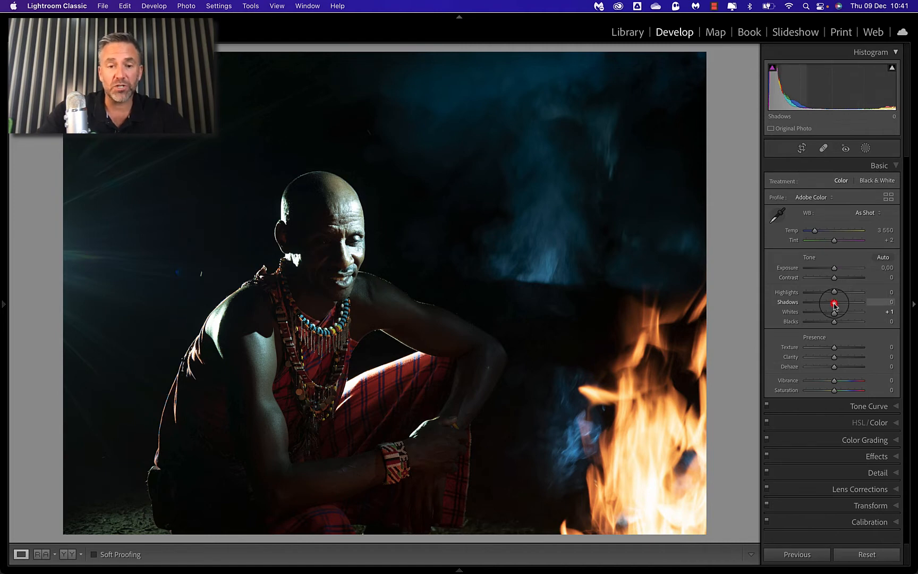
Step: Try Shadows at -100 and Highlights at -34 on the whole photo, resetting each to 0
left_click_drag(835, 304, 805, 304)
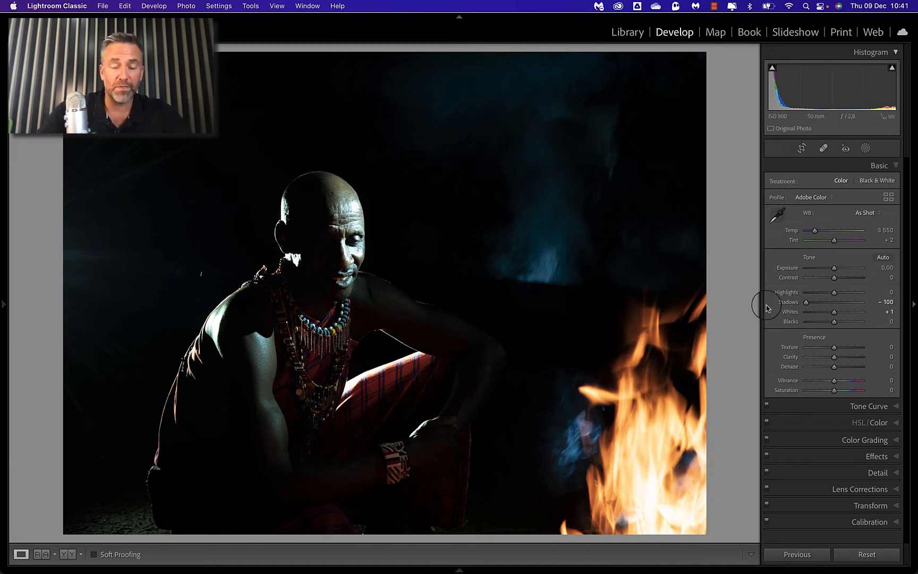
double_click(806, 303)
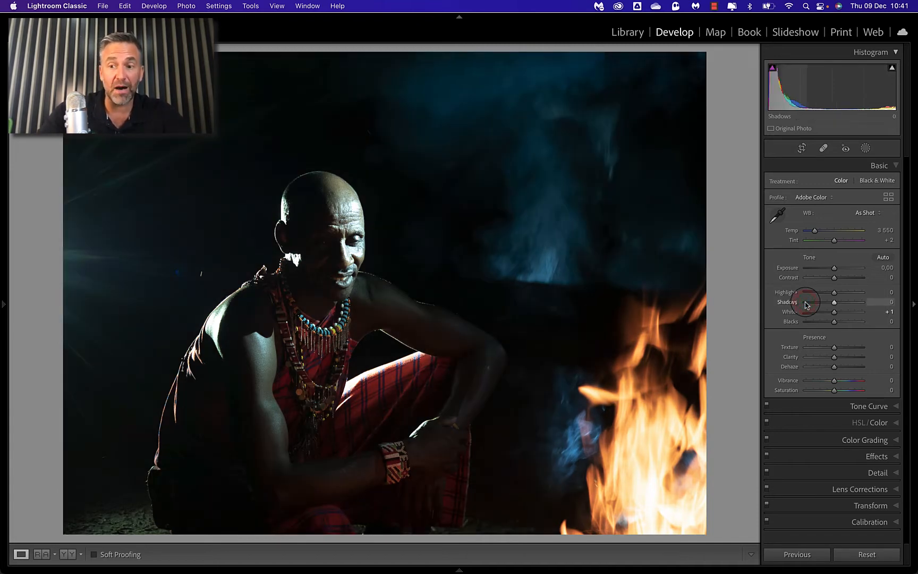
mouse_move(834, 292)
left_mouse_down()
mouse_move(815, 296)
mouse_move(832, 296)
mouse_move(825, 297)
left_mouse_up()
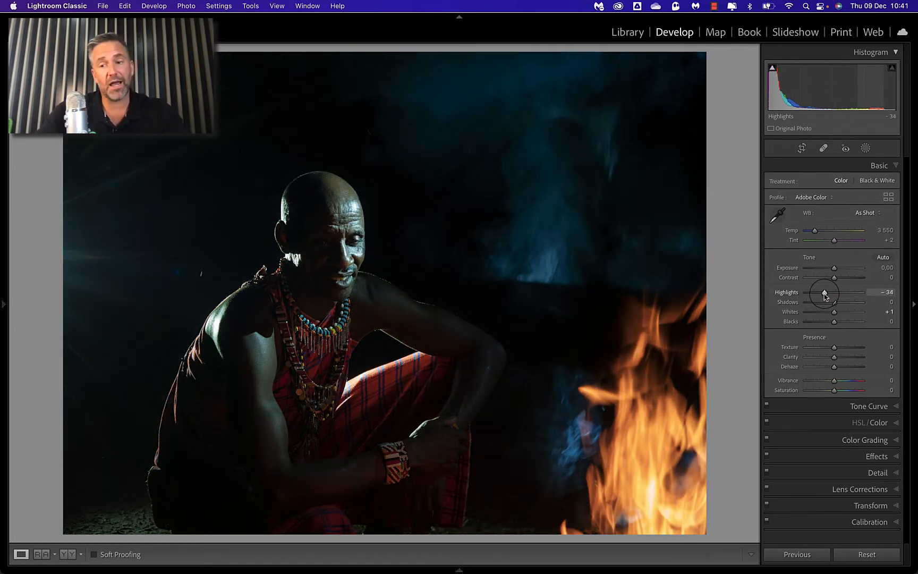
double_click(825, 295)
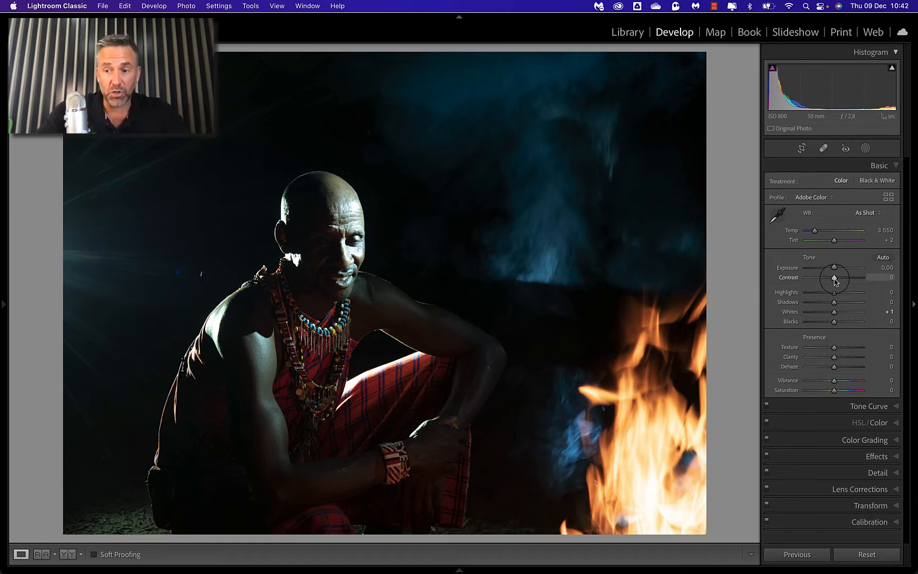
Step: Lower the whole photo's Contrast to -28 and compare it with the original in the before and after view
mouse_move(835, 279)
left_mouse_down()
mouse_move(818, 279)
mouse_move(845, 281)
mouse_move(800, 282)
mouse_move(862, 280)
mouse_move(850, 278)
left_mouse_up()
double_click(850, 278)
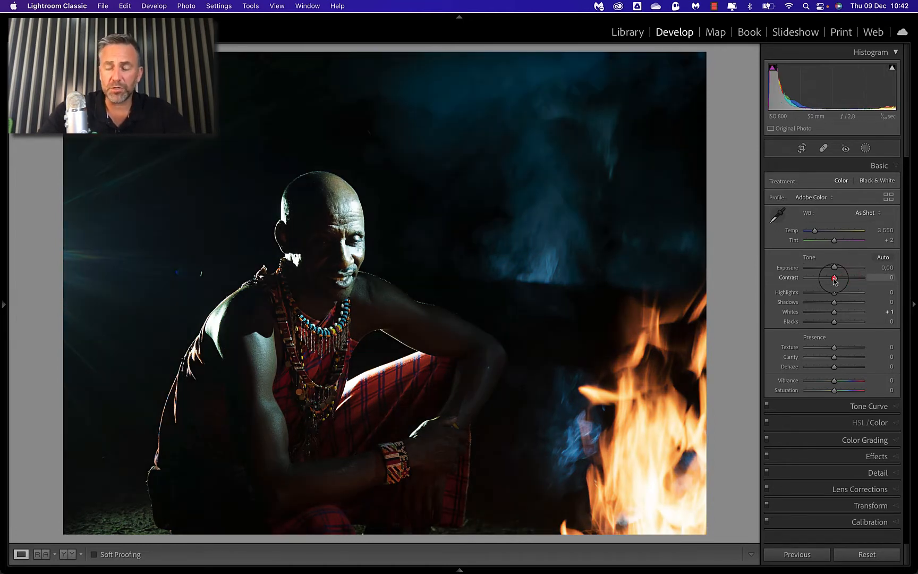
left_click_drag(834, 280, 832, 280)
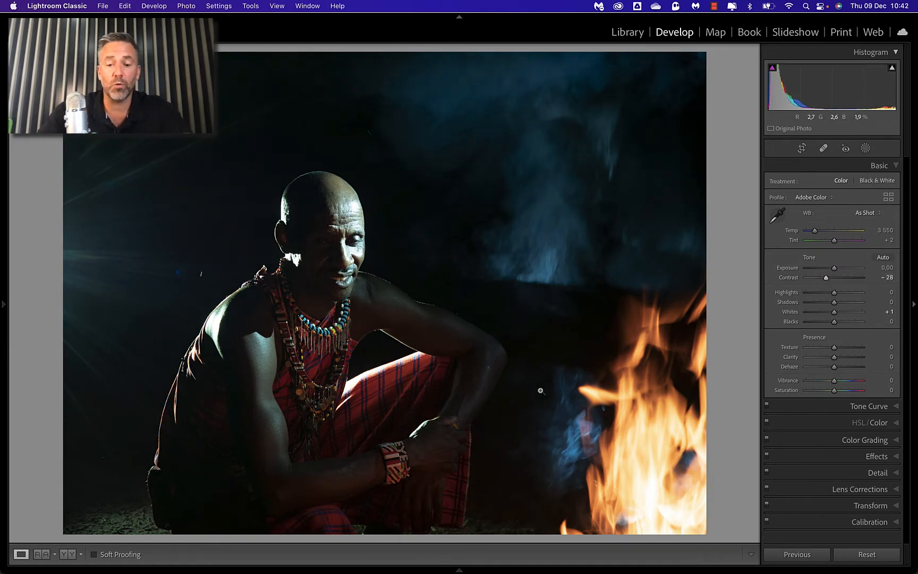
key("y")
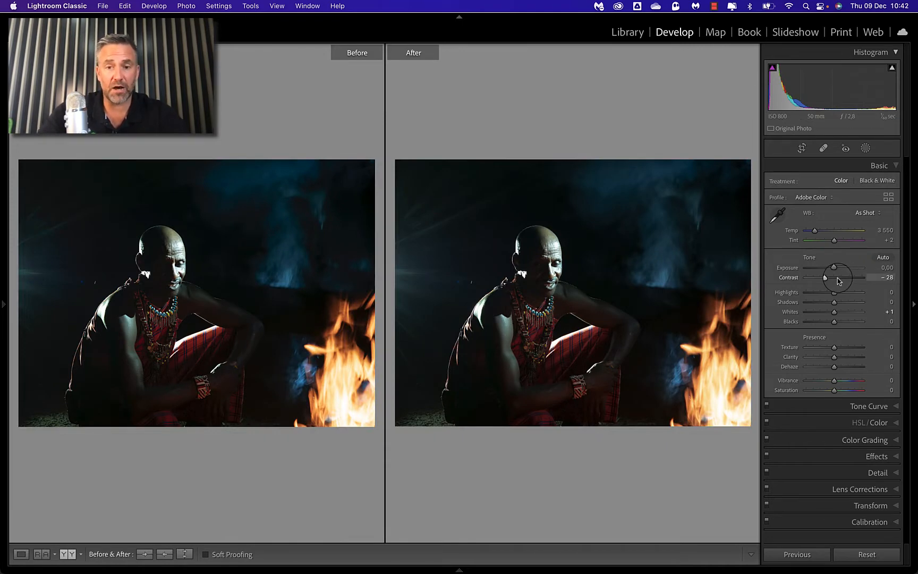
key("y")
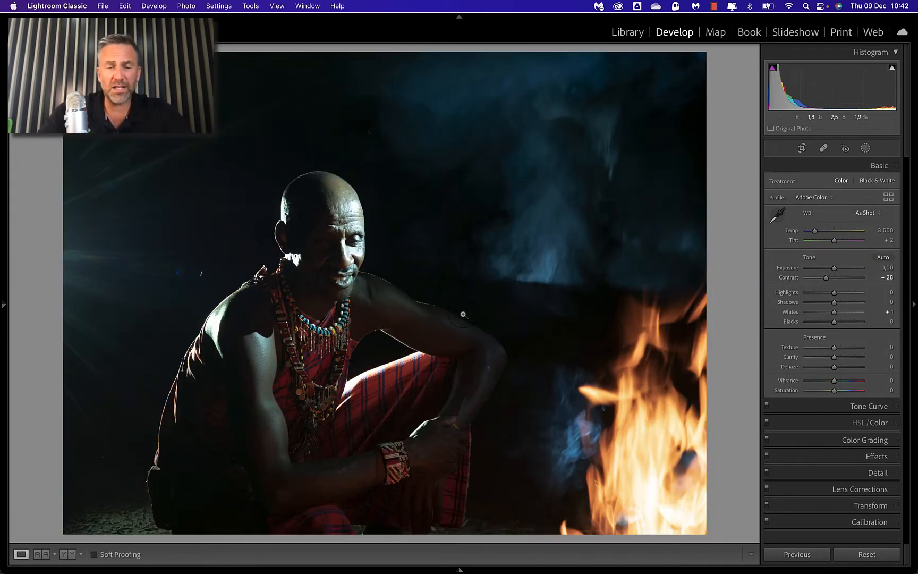
Step: Heal the two small spots in the dark background beside the man's shoulder, using the Heal brush at size 67
left_click(195, 283)
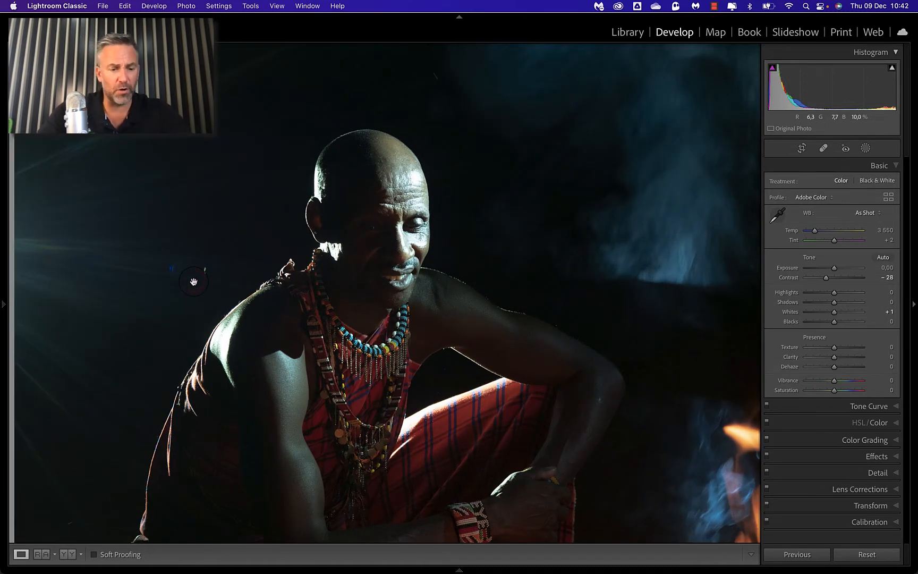
key("q")
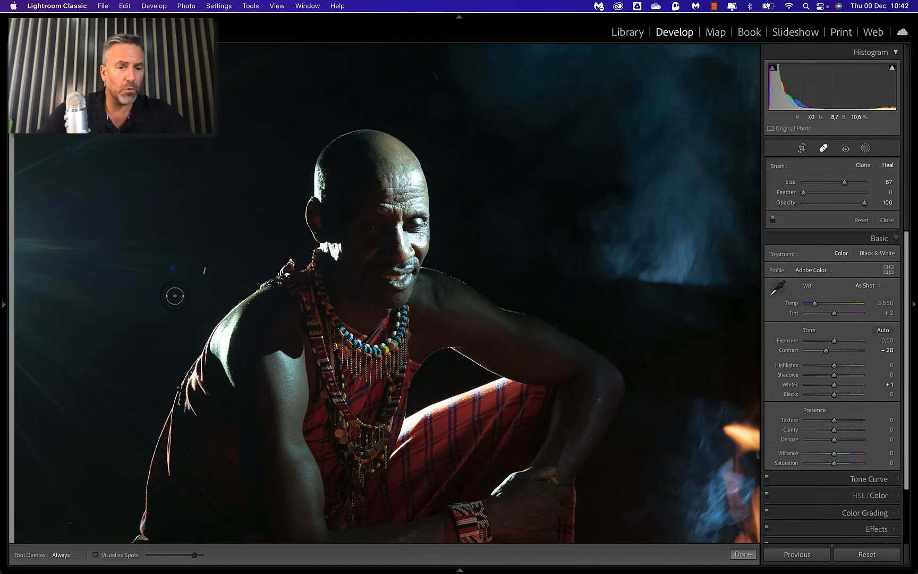
left_click(204, 270)
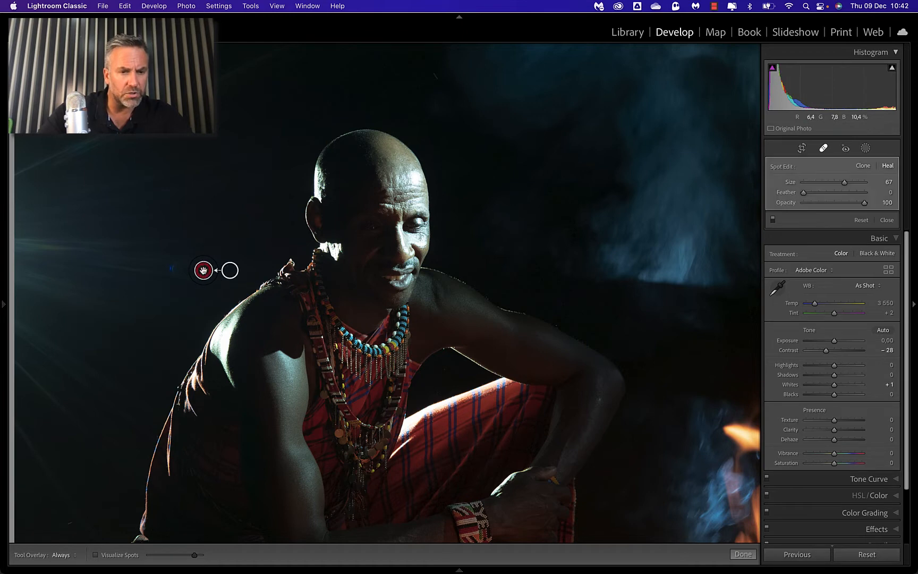
left_click(172, 264)
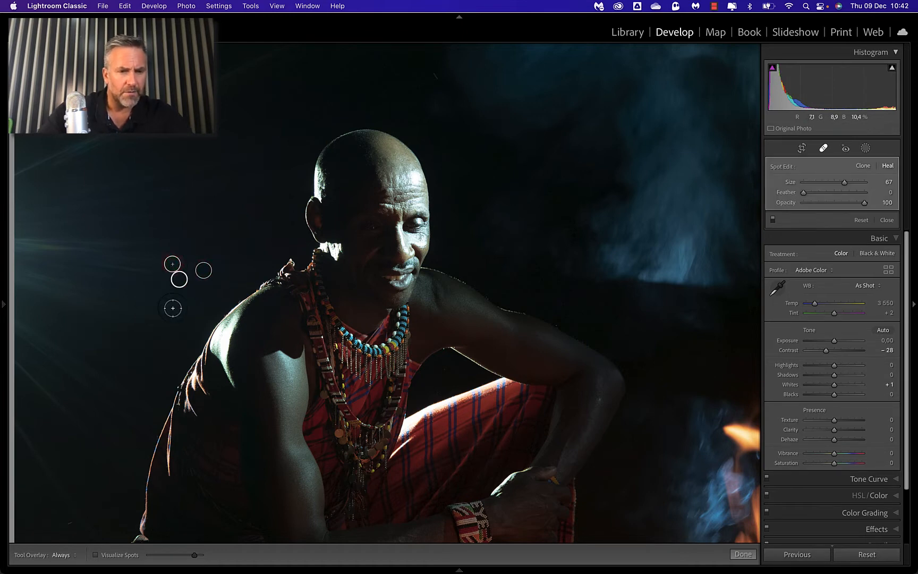
key("q")
left_click(186, 282)
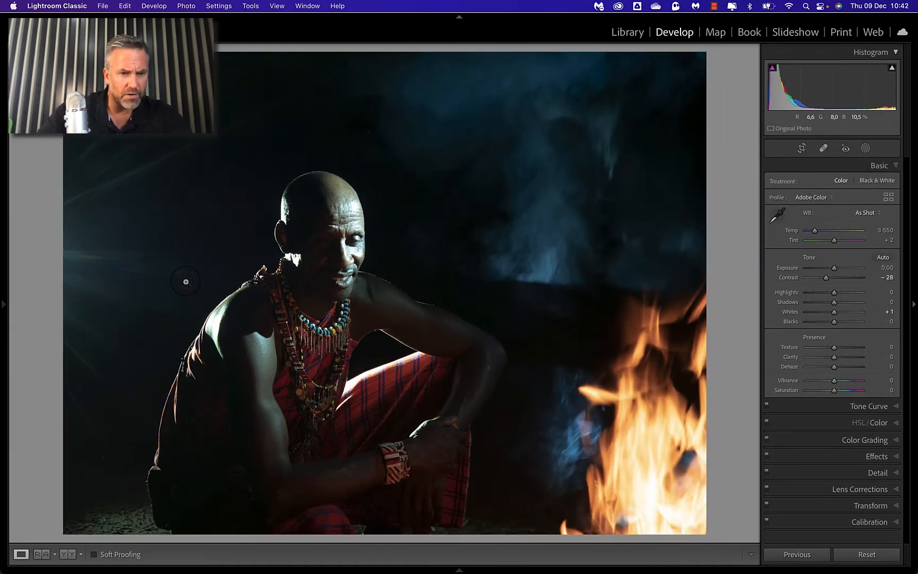
Step: Inspect the healed background beside the man's shoulder at high magnification
left_click(186, 282)
key("super+equal")
key("super+equal")
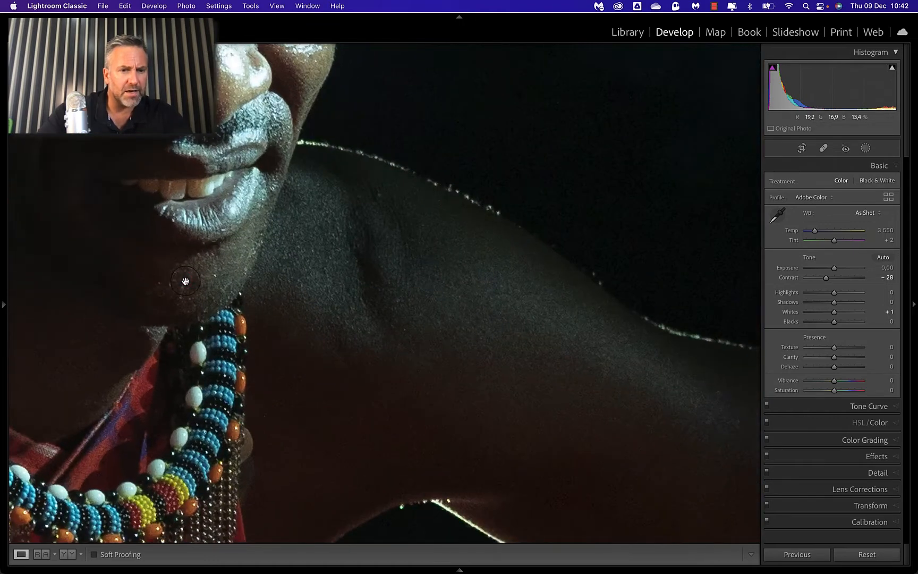
left_click_drag(180, 281, 637, 485)
left_click_drag(267, 360, 840, 439)
left_click_drag(385, 340, 406, 166)
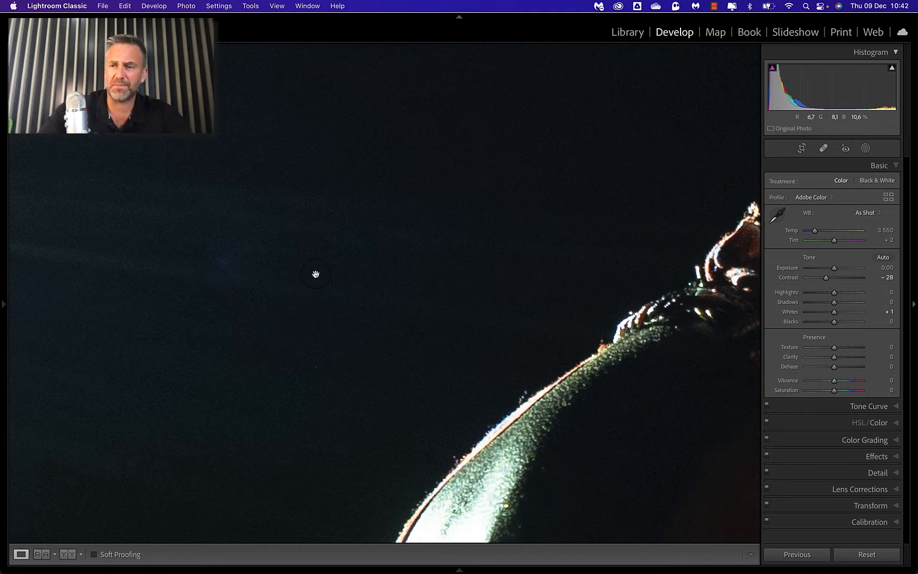
left_click(288, 291)
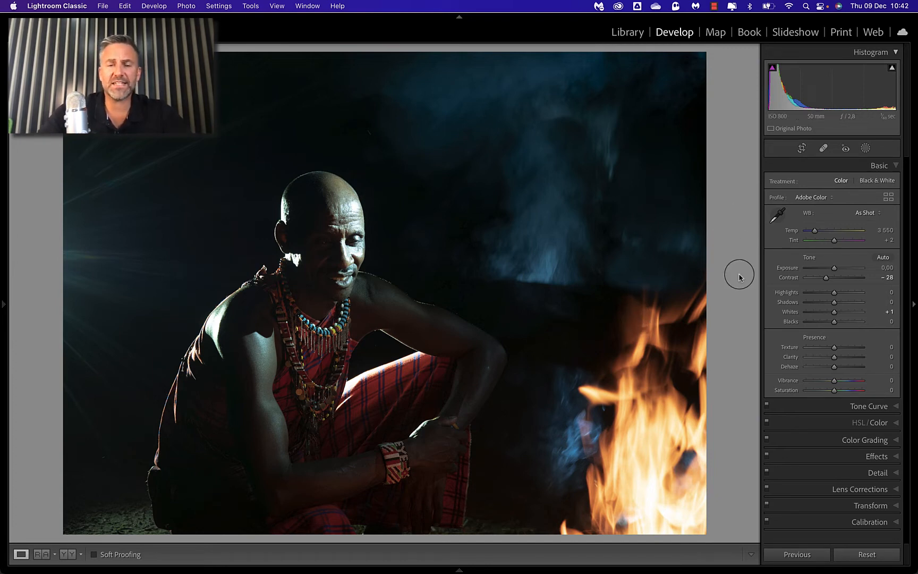
Step: Create a Select Subject mask of the man and try a Contrast of 32 on it, resetting it to 0
left_click(866, 149)
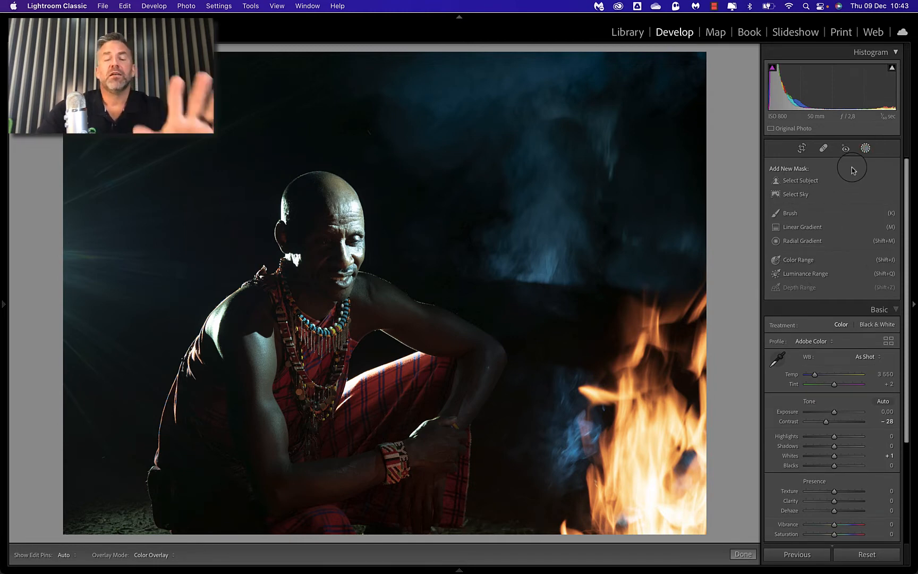
left_click(804, 181)
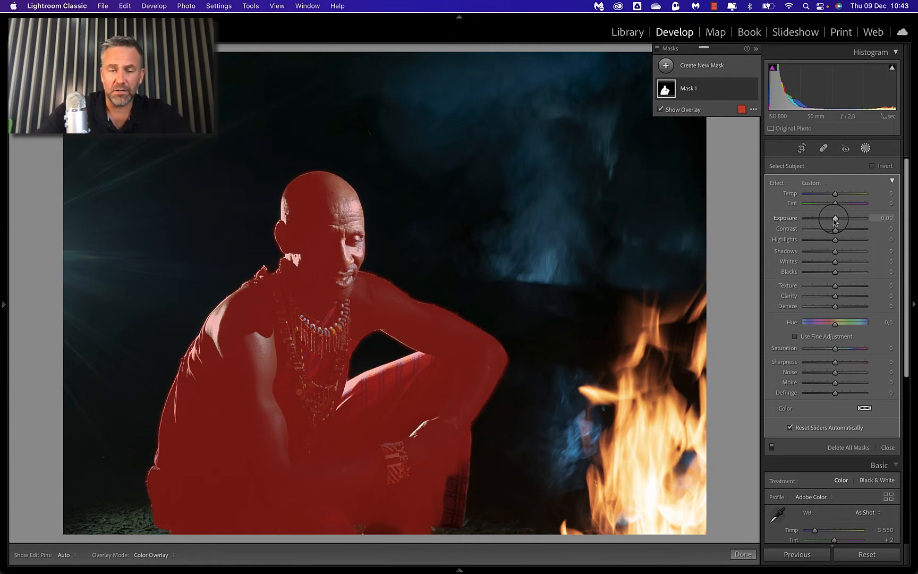
left_click_drag(836, 222, 836, 222)
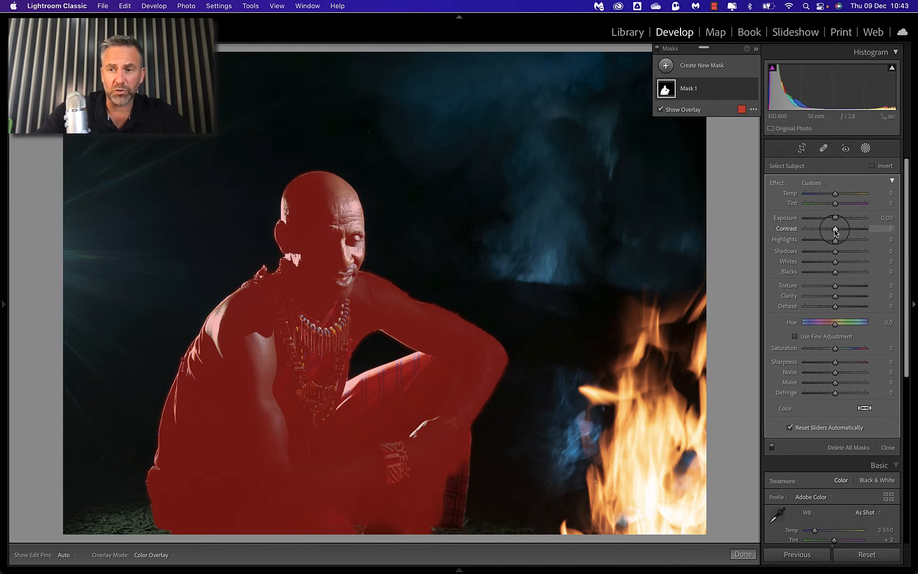
left_click(836, 230)
mouse_move(835, 231)
left_mouse_down()
mouse_move(828, 231)
mouse_move(844, 233)
left_mouse_up()
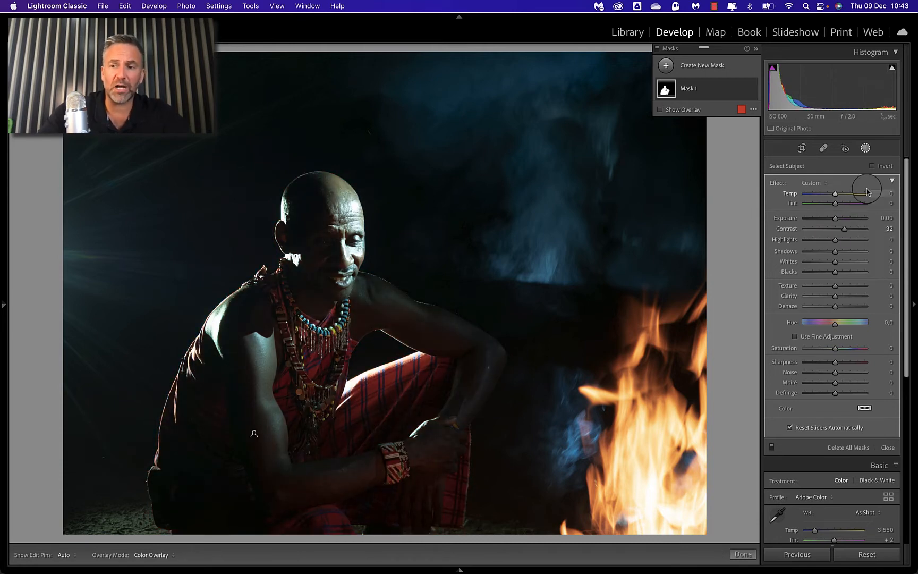
double_click(845, 230)
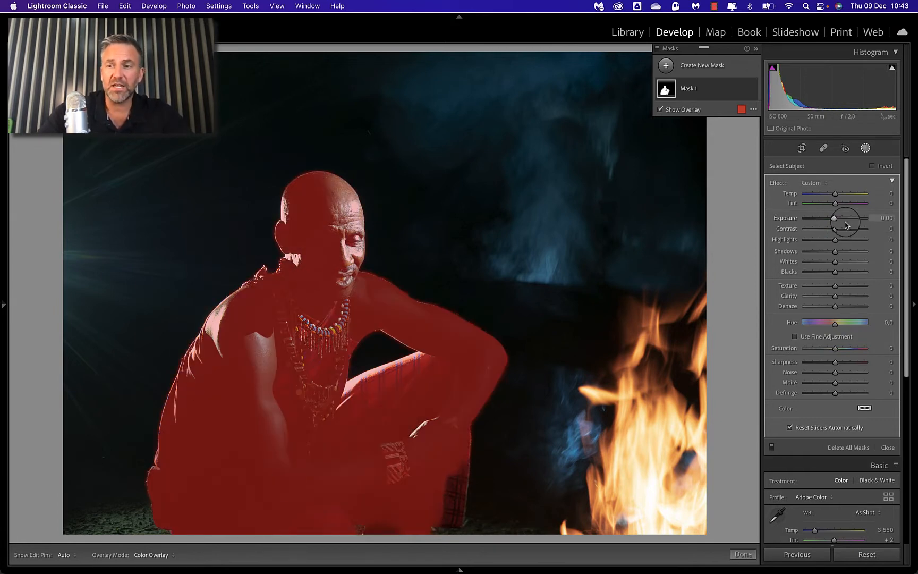
Step: Invert the subject mask to target the background and set its Exposure to -0.40 and Contrast to 19
left_click(872, 166)
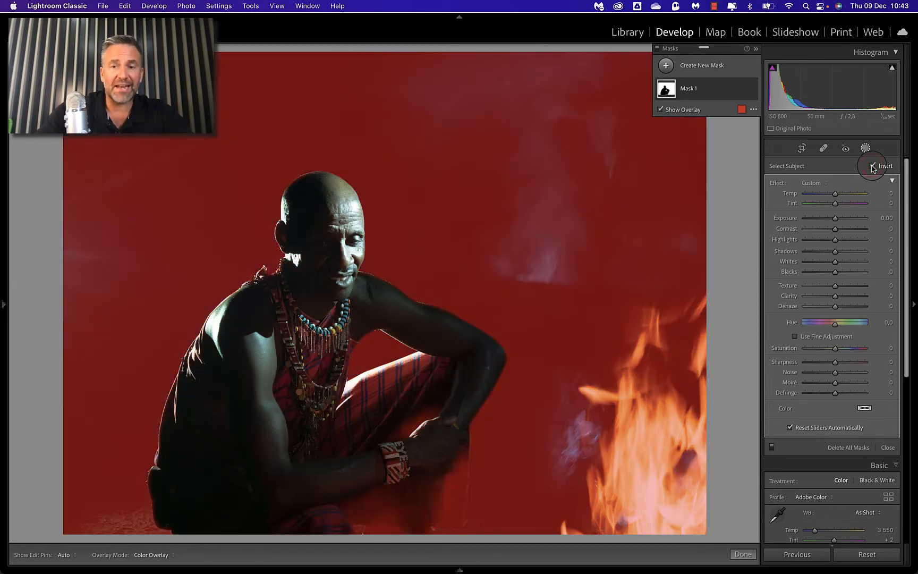
left_click_drag(838, 215, 835, 223)
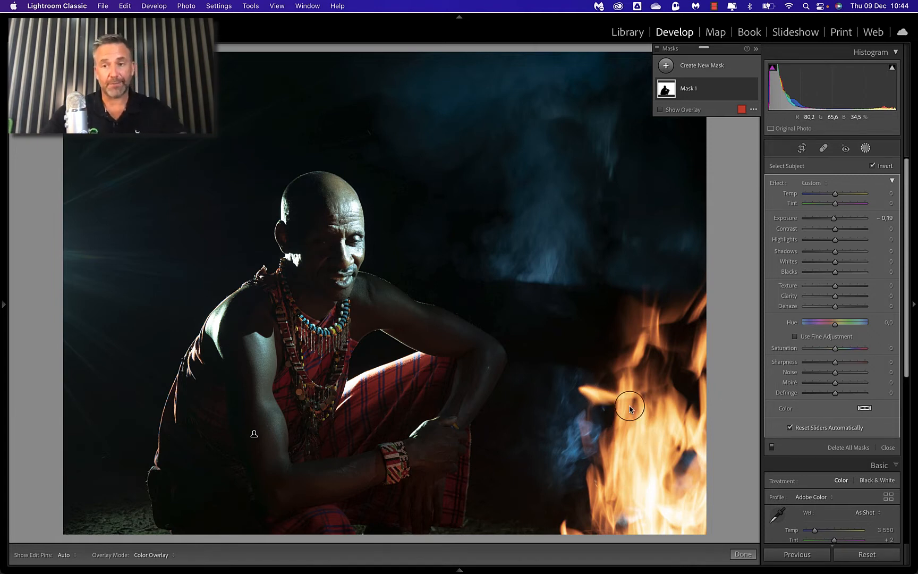
key("o")
double_click(834, 218)
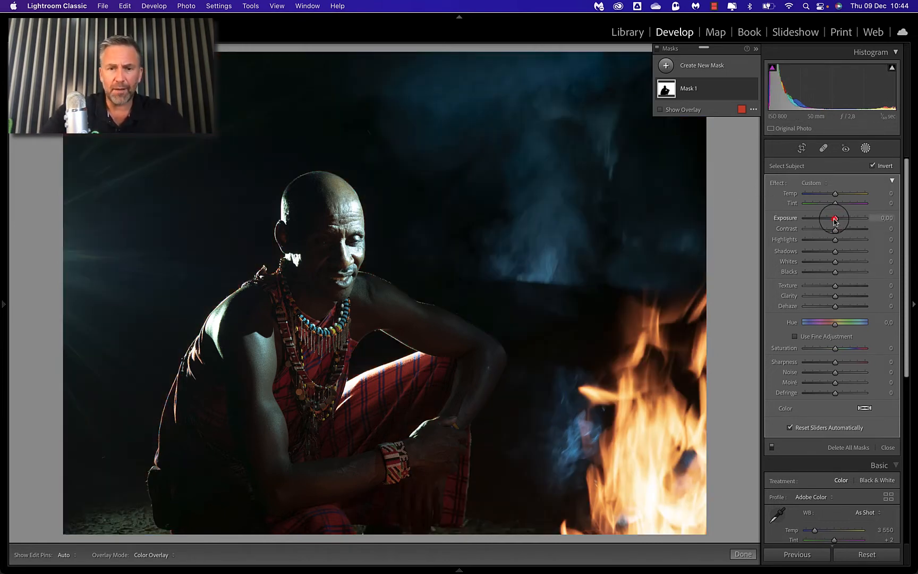
key("o")
left_click_drag(835, 218, 832, 220)
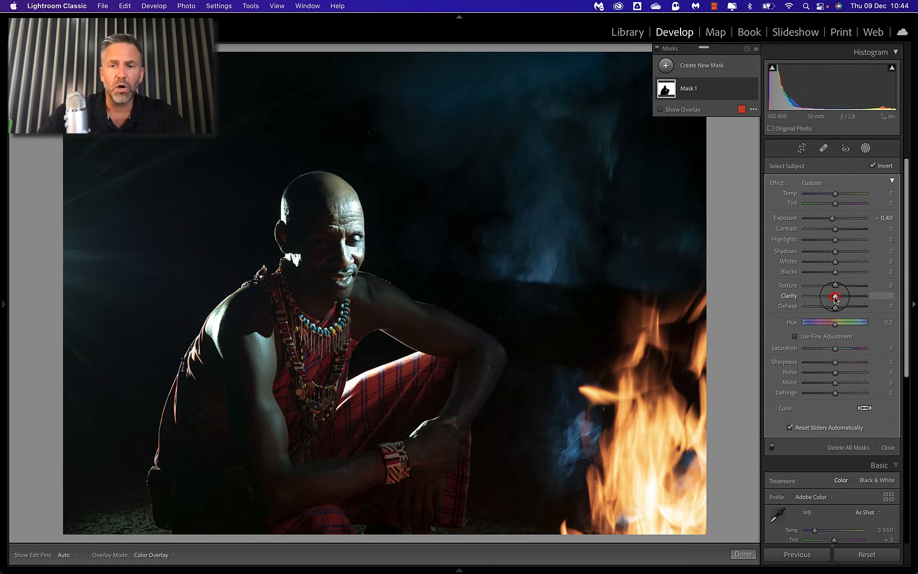
mouse_move(835, 297)
left_mouse_down()
mouse_move(878, 296)
mouse_move(777, 299)
mouse_move(862, 297)
mouse_move(785, 301)
mouse_move(850, 297)
mouse_move(839, 304)
mouse_move(828, 297)
mouse_move(851, 296)
mouse_move(835, 295)
left_mouse_up()
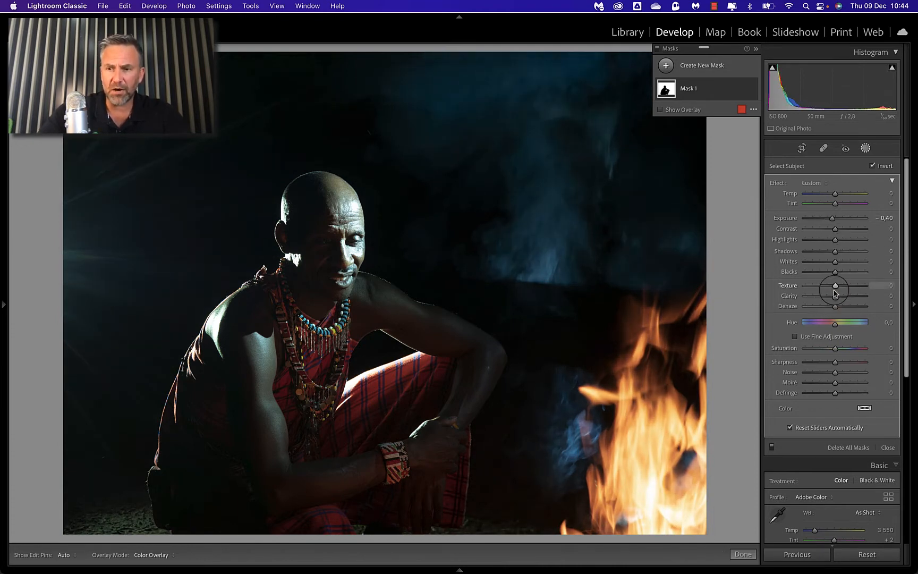
left_click_drag(836, 229, 845, 231)
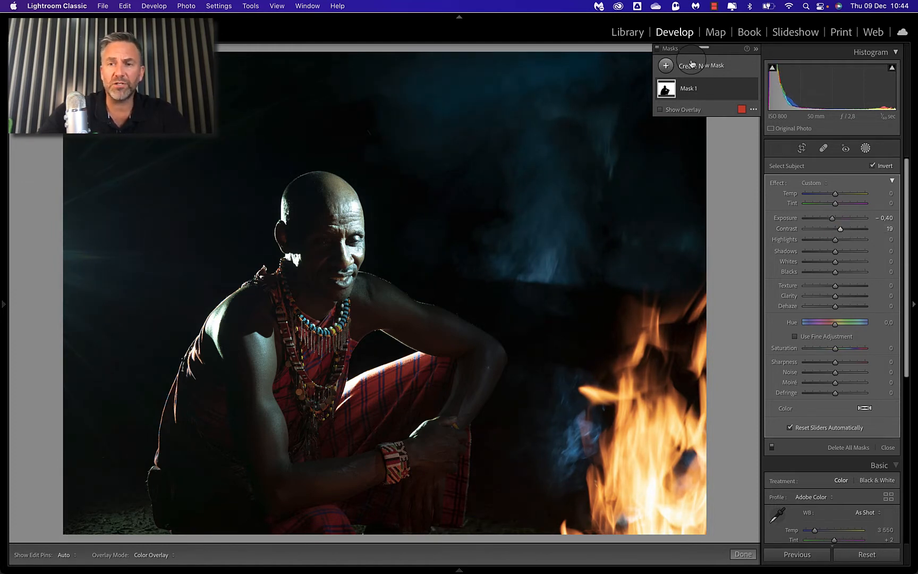
Step: Deselect the background mask and add a new Brush mask
left_click(658, 51)
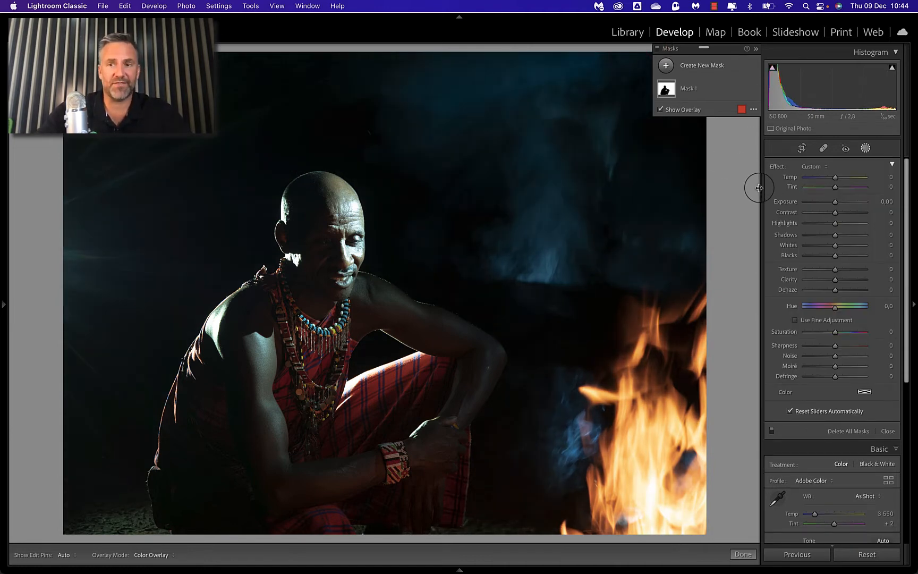
left_click(667, 65)
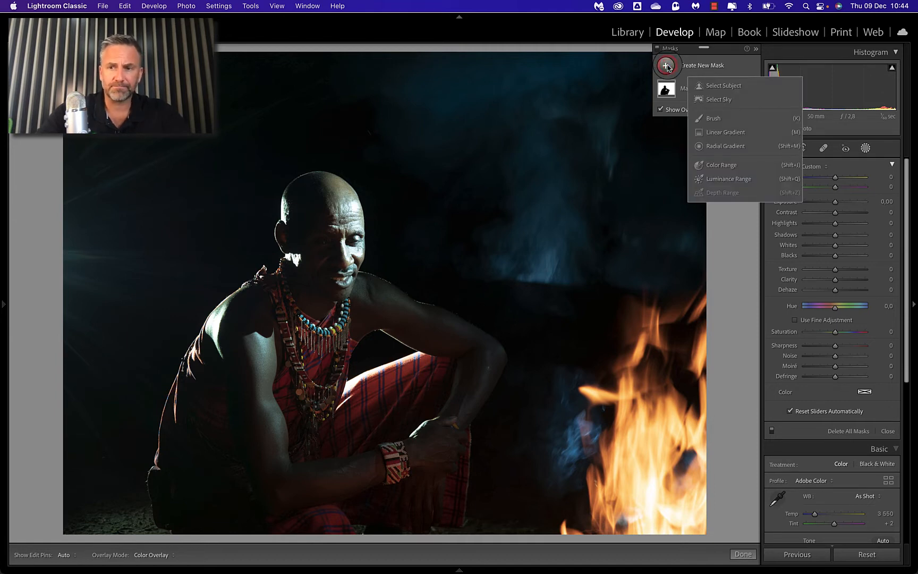
left_click(713, 118)
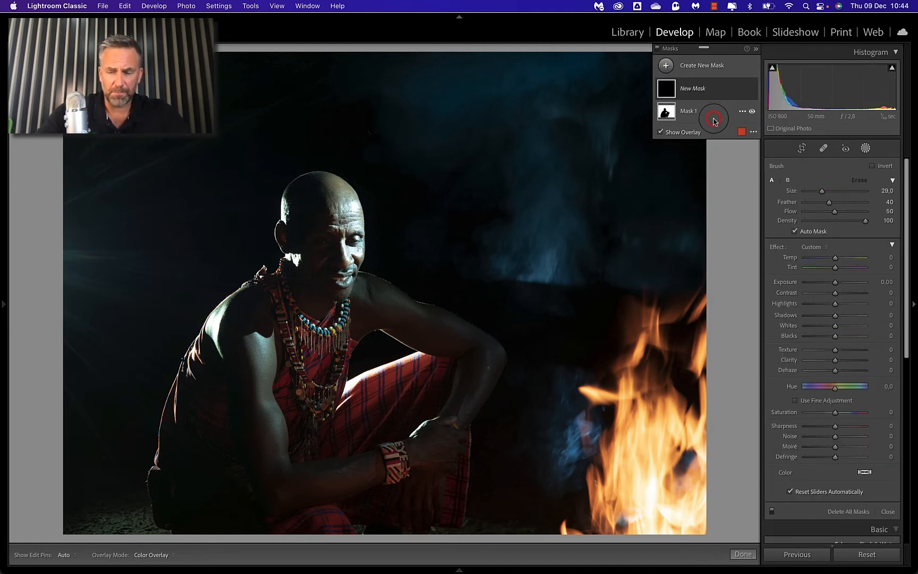
Step: Configure the mask brush with size 19, Flow 19 and Density 91, and switch off Auto Mask
scroll(587, 297, "up", 3)
scroll(587, 297, "down", 5)
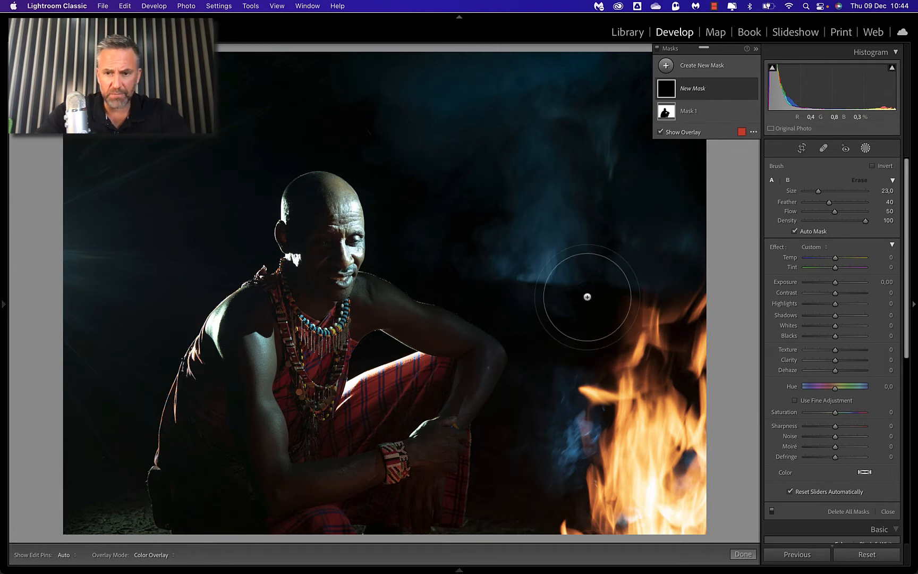
scroll(587, 297, "down", 2)
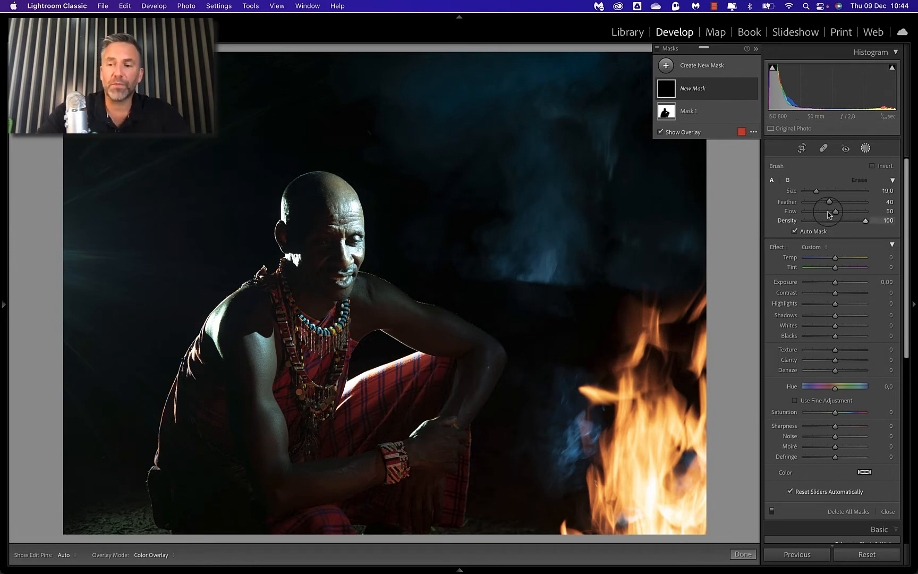
left_click_drag(835, 213, 814, 216)
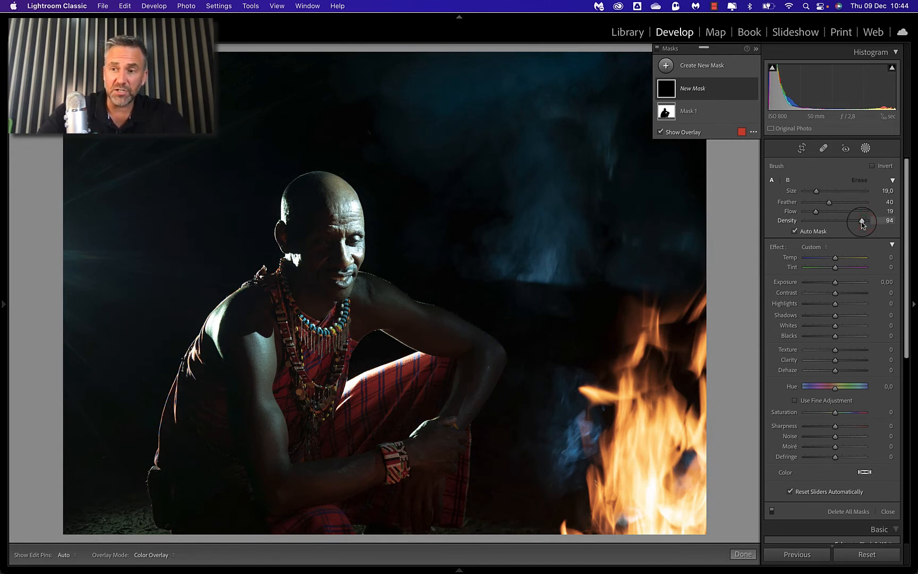
left_click_drag(861, 222, 860, 222)
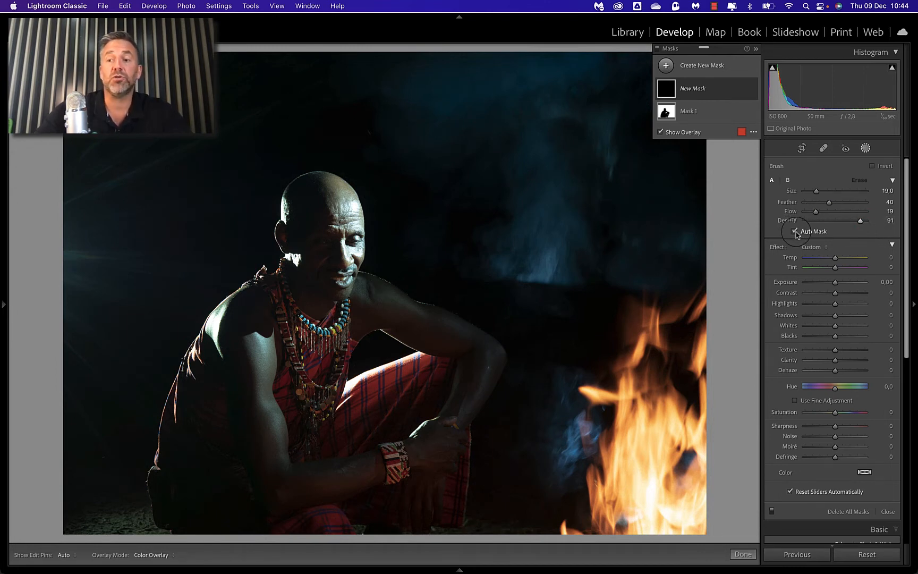
left_click(794, 232)
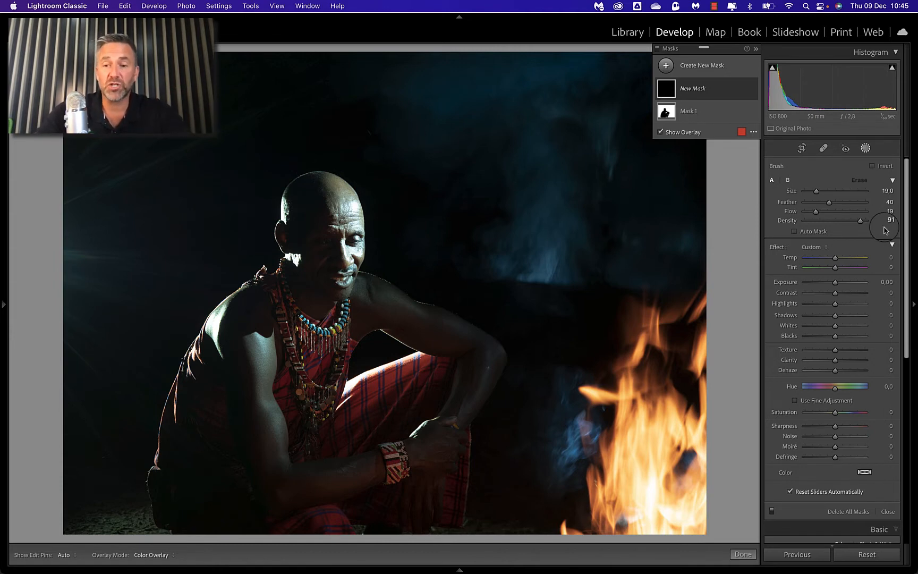
Step: Paint the new brush mask over the campfire flames with a brush size of 24
scroll(628, 288, "up", 3)
scroll(628, 288, "down", 1)
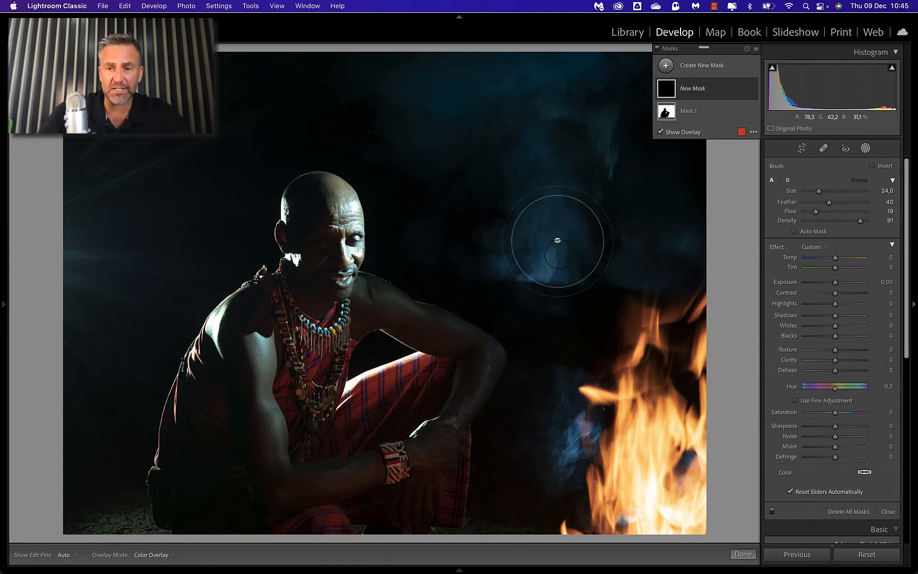
key("h")
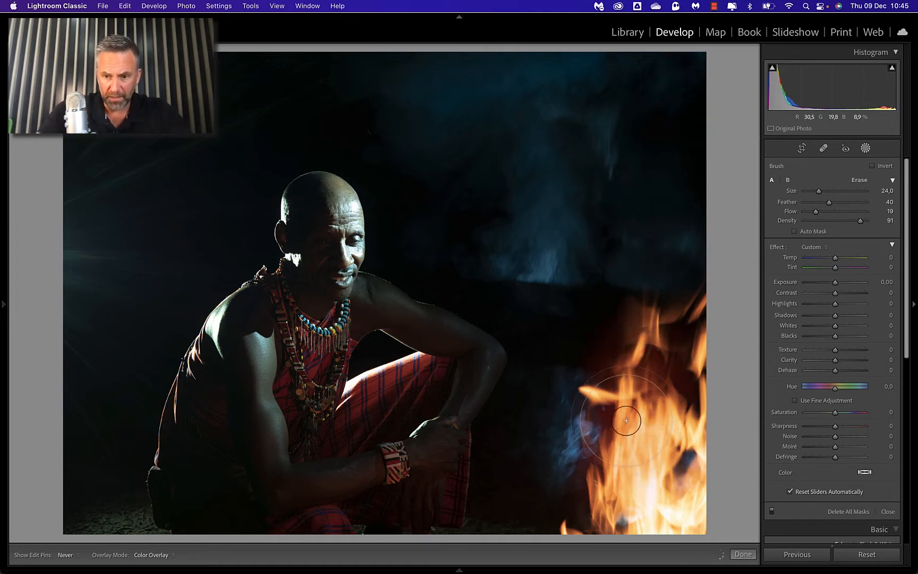
mouse_move(659, 485)
left_mouse_down()
mouse_move(605, 485)
mouse_move(613, 478)
mouse_move(587, 520)
mouse_move(635, 493)
mouse_move(614, 422)
mouse_move(595, 449)
mouse_move(625, 419)
mouse_move(572, 466)
mouse_move(608, 474)
mouse_move(628, 412)
mouse_move(622, 461)
mouse_move(635, 431)
mouse_move(614, 433)
mouse_move(646, 367)
mouse_move(664, 361)
mouse_move(682, 415)
mouse_move(686, 386)
mouse_move(693, 498)
left_mouse_up()
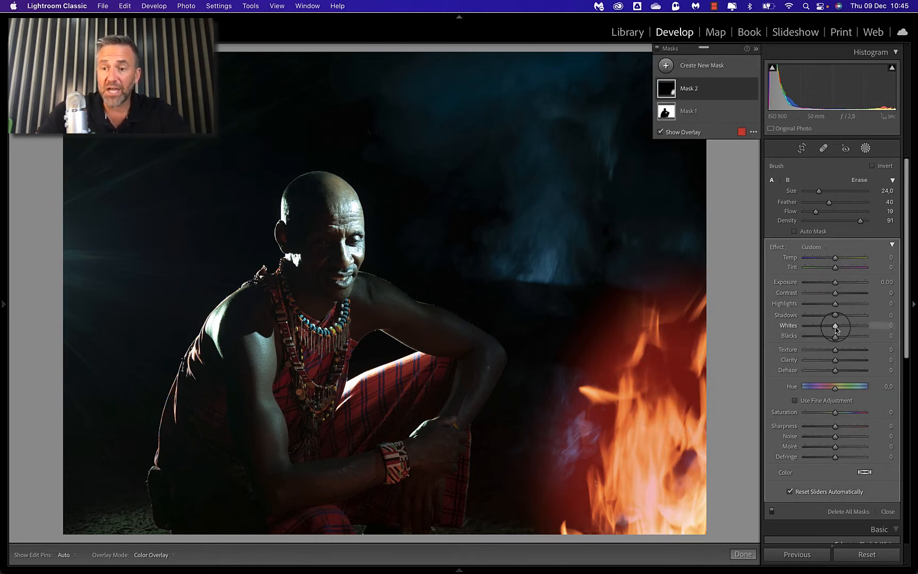
Step: Try a slight Highlights reduction on the fire mask with the overlay hidden, and reset it to 0
key("o")
mouse_move(834, 304)
left_mouse_down()
mouse_move(841, 307)
mouse_move(832, 304)
left_mouse_up()
double_click(832, 305)
key("o")
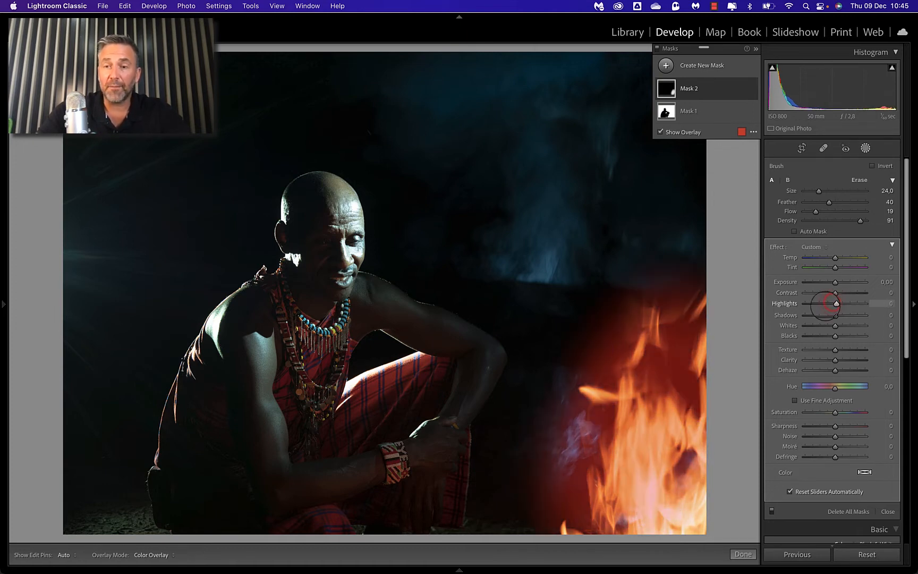
Step: Create another Brush mask and paint it over the blue smoke above and beside the fire with brush size 28
left_click(666, 66)
left_click(714, 118)
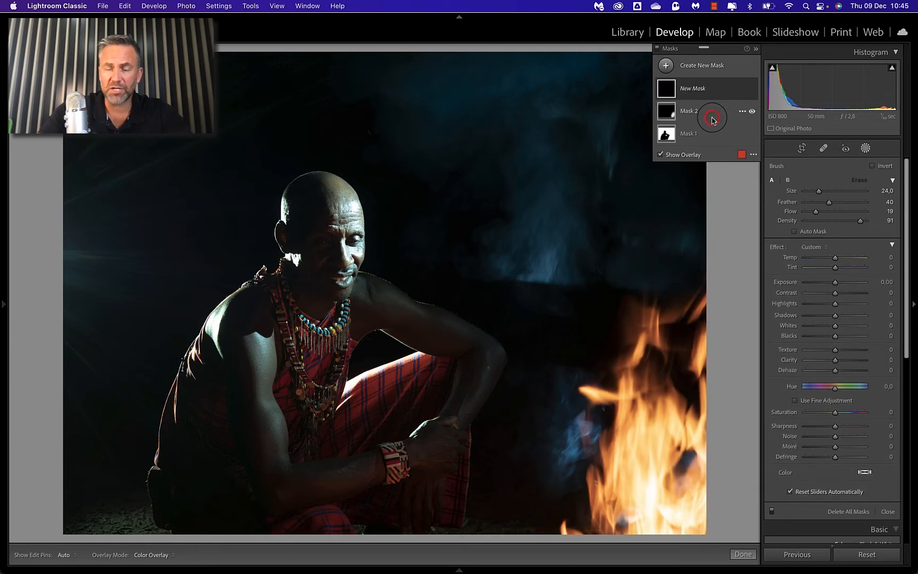
key("h")
mouse_move(541, 197)
left_mouse_down()
mouse_move(460, 76)
mouse_move(510, 75)
mouse_move(540, 229)
mouse_move(454, 144)
mouse_move(521, 113)
mouse_move(569, 223)
mouse_move(556, 242)
mouse_move(585, 58)
mouse_move(577, 135)
mouse_move(537, 250)
mouse_move(574, 223)
mouse_move(602, 118)
left_mouse_up()
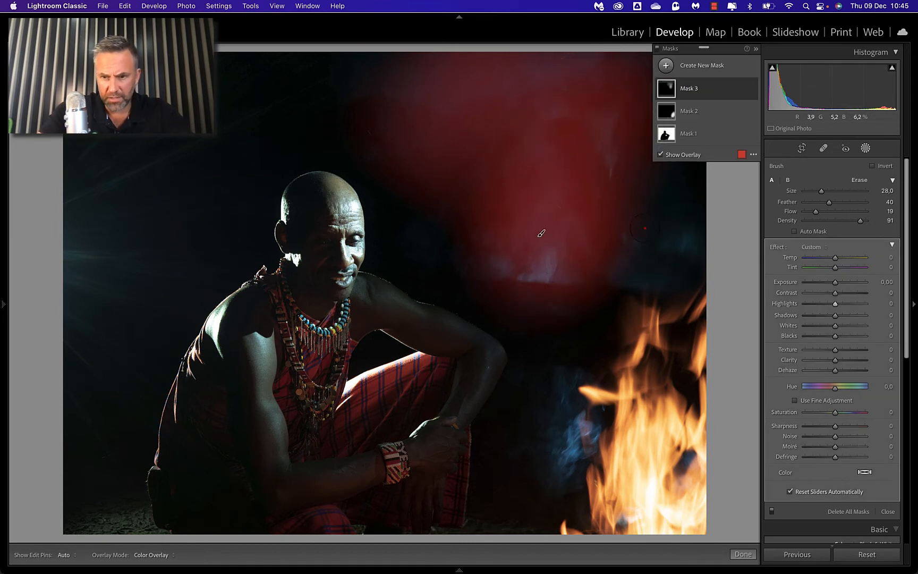
mouse_move(644, 230)
left_mouse_down()
mouse_move(674, 239)
mouse_move(617, 315)
left_mouse_up()
left_click_drag(586, 400, 577, 542)
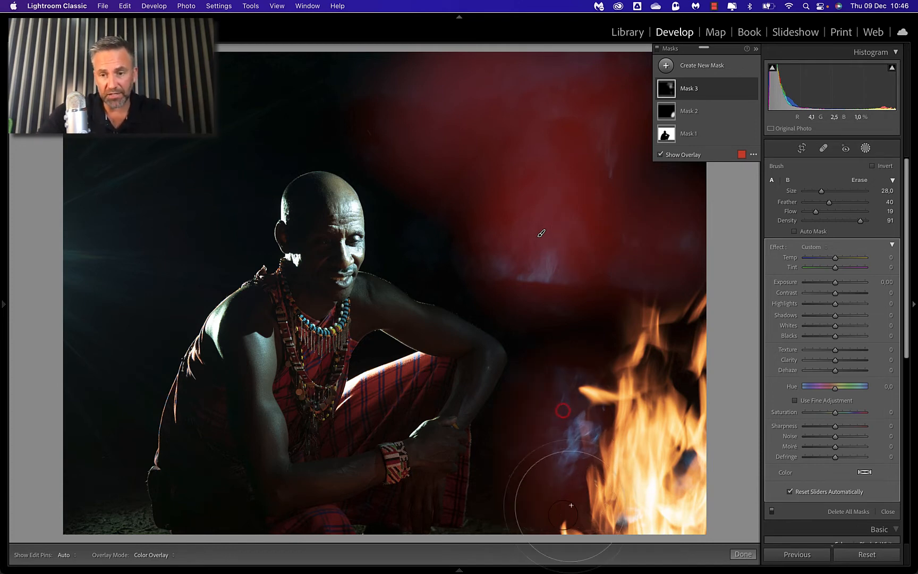
key("h")
key("h")
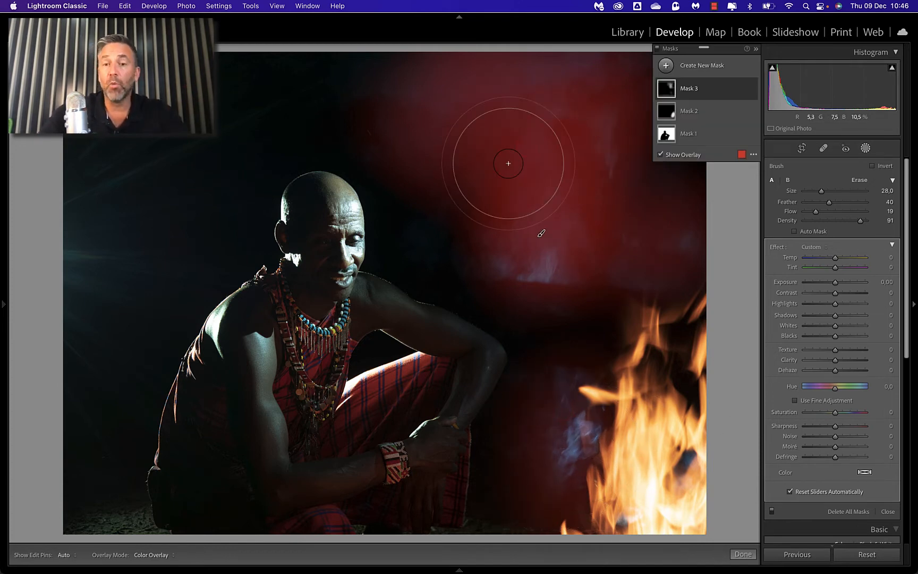
Step: Create a separate Brush mask and paint it over the dark background with light streaks behind the man's back
left_click(667, 66)
left_click(736, 119)
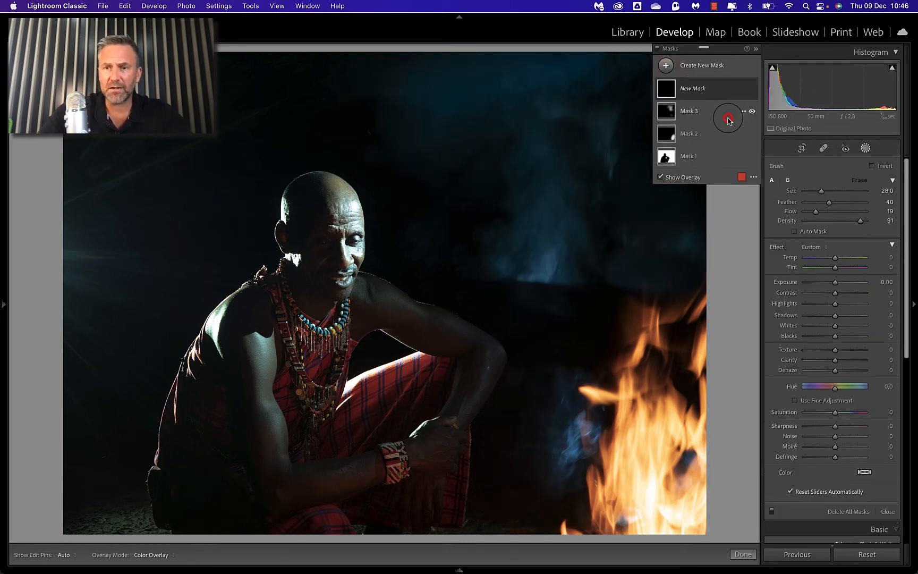
key("h")
mouse_move(92, 266)
left_mouse_down()
mouse_move(67, 247)
mouse_move(177, 142)
mouse_move(48, 293)
mouse_move(58, 362)
mouse_move(140, 305)
mouse_move(111, 117)
mouse_move(137, 86)
left_mouse_up()
key("h")
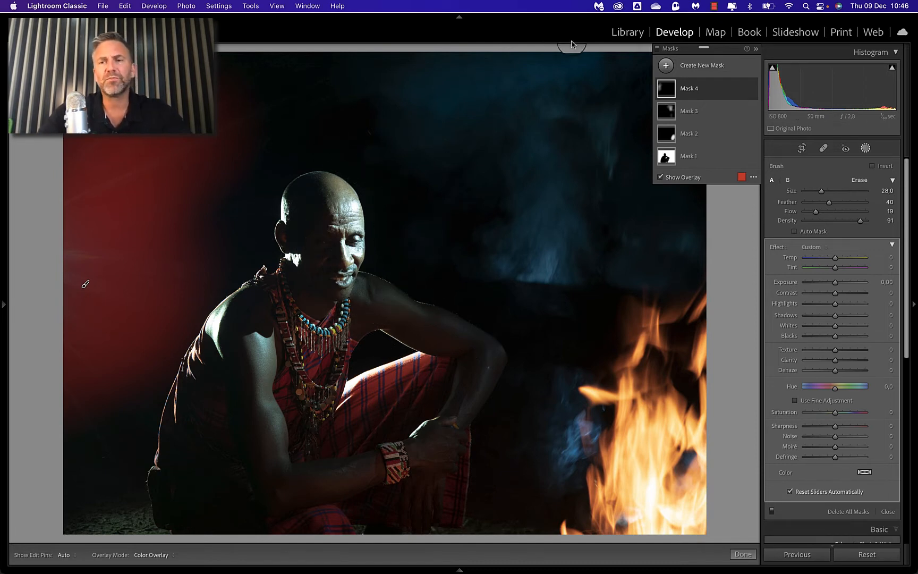
Step: Add a new Brush mask and magnify the photo to show the man's head, shoulders and necklace
left_click(667, 67)
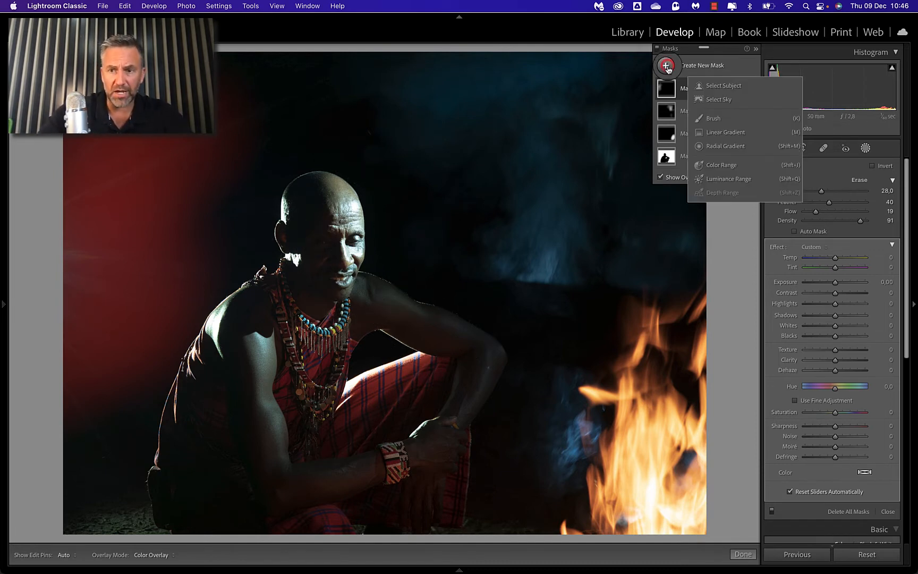
left_click(713, 118)
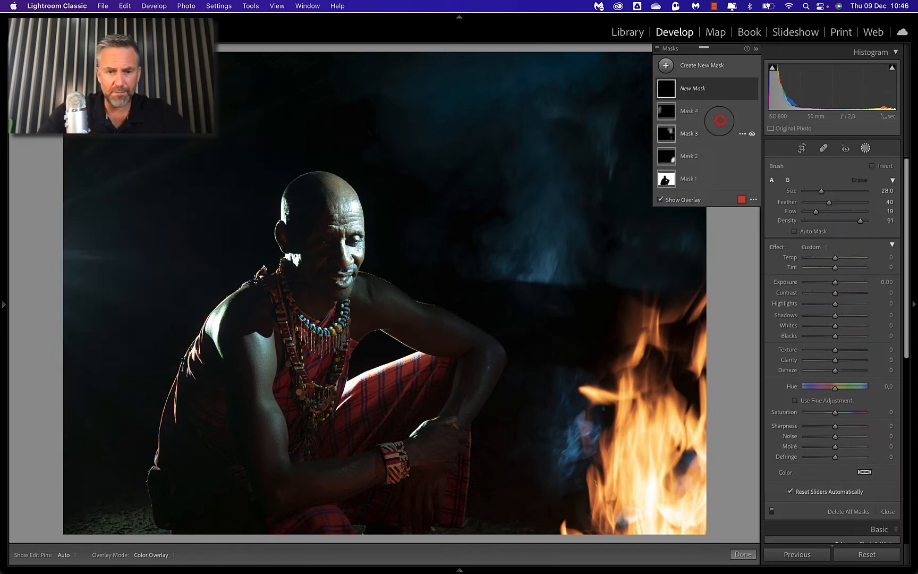
scroll(398, 217, "down", 5)
key("space")
left_click(362, 247)
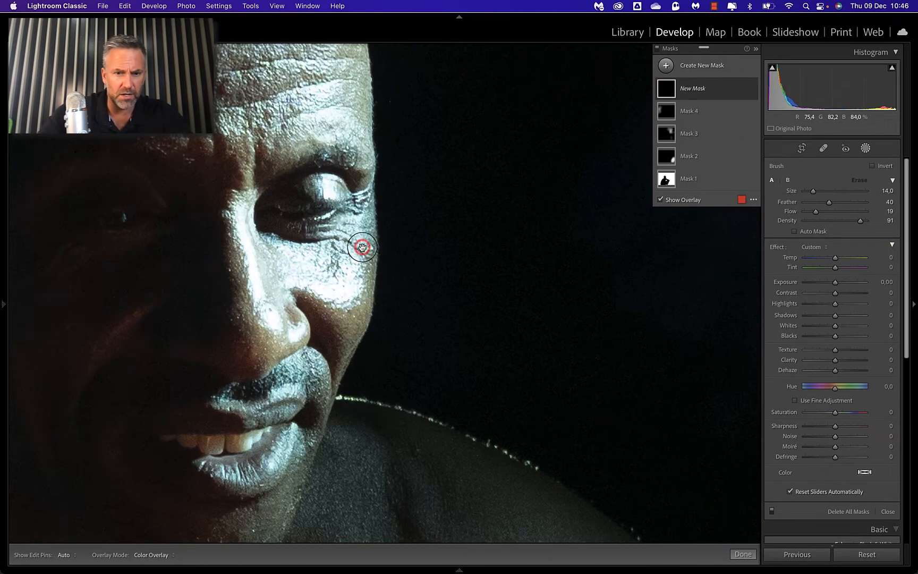
left_click(362, 248)
left_click(2, 194)
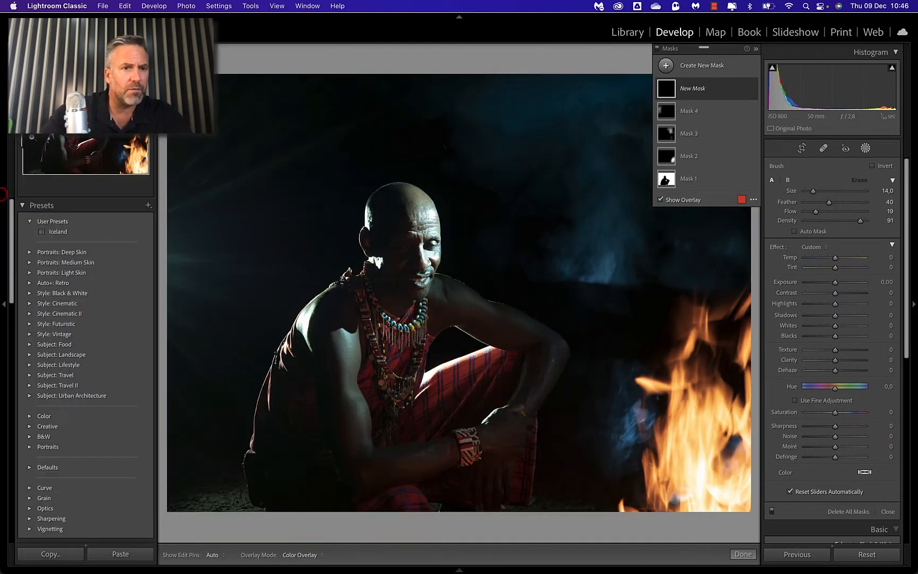
left_click(146, 53)
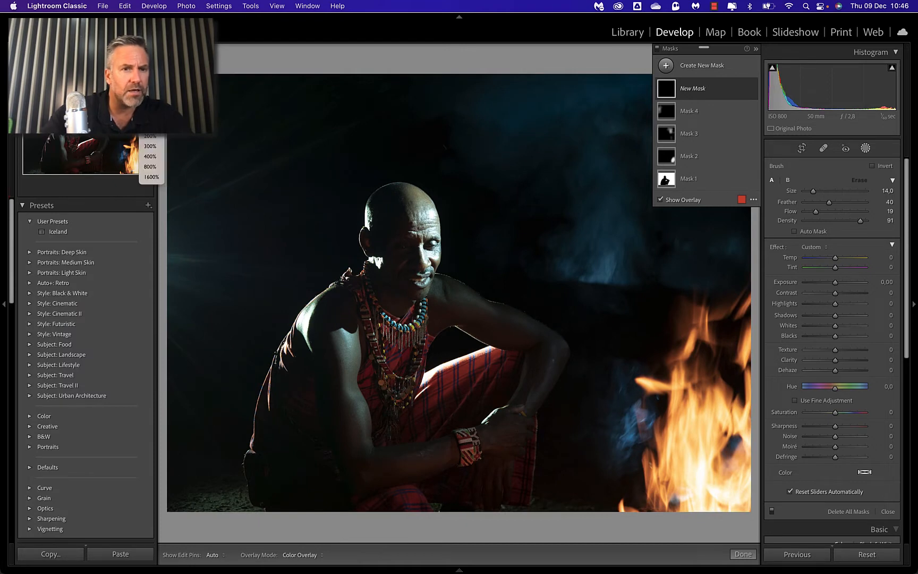
left_click(151, 137)
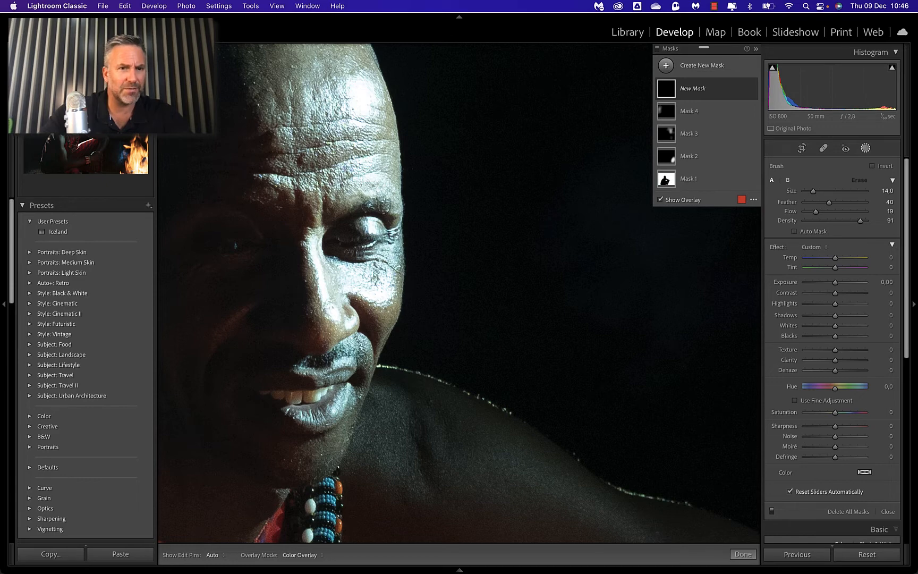
left_click(151, 40)
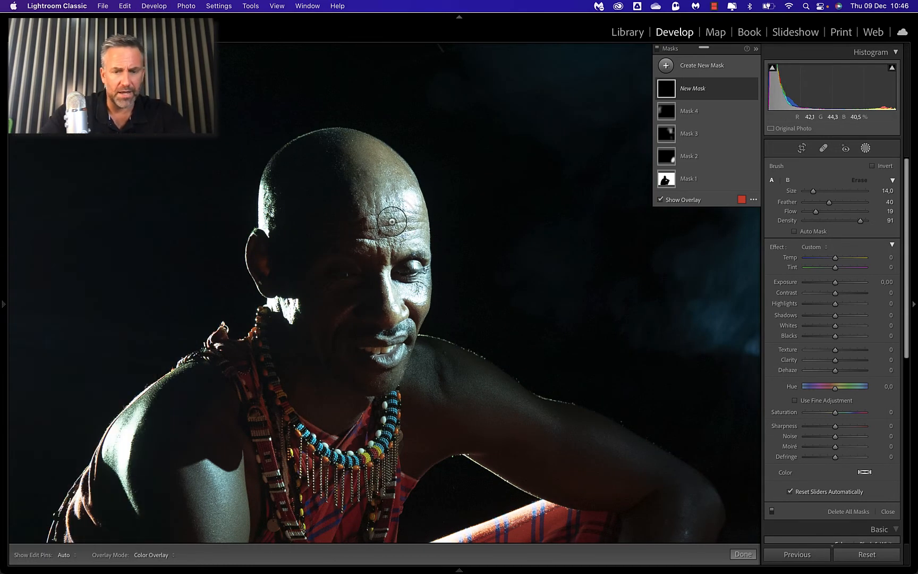
Step: Paint the mask over the lit face, back of the head, outer shoulder and neck highlight with brush size 21
scroll(372, 264, "up", 5)
mouse_move(385, 177)
left_mouse_down()
mouse_move(404, 307)
mouse_move(392, 263)
mouse_move(399, 304)
mouse_move(405, 255)
mouse_move(412, 284)
mouse_move(401, 210)
mouse_move(399, 320)
mouse_move(404, 280)
mouse_move(391, 349)
mouse_move(396, 188)
mouse_move(401, 266)
mouse_move(386, 193)
mouse_move(392, 286)
mouse_move(382, 208)
mouse_move(356, 159)
left_mouse_up()
mouse_move(267, 205)
left_mouse_down()
mouse_move(265, 259)
mouse_move(262, 205)
left_mouse_up()
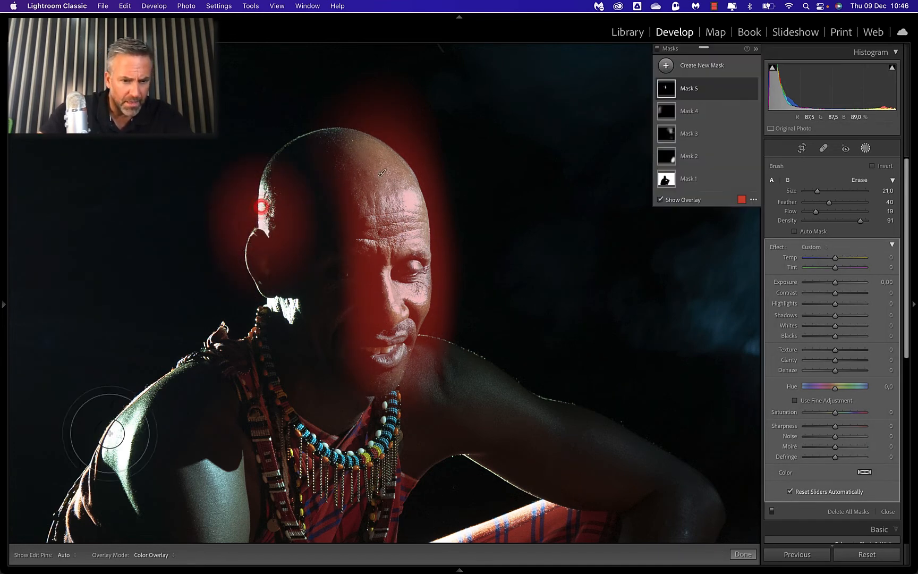
mouse_move(107, 437)
left_mouse_down()
mouse_move(113, 446)
mouse_move(150, 415)
mouse_move(114, 458)
mouse_move(159, 420)
left_mouse_up()
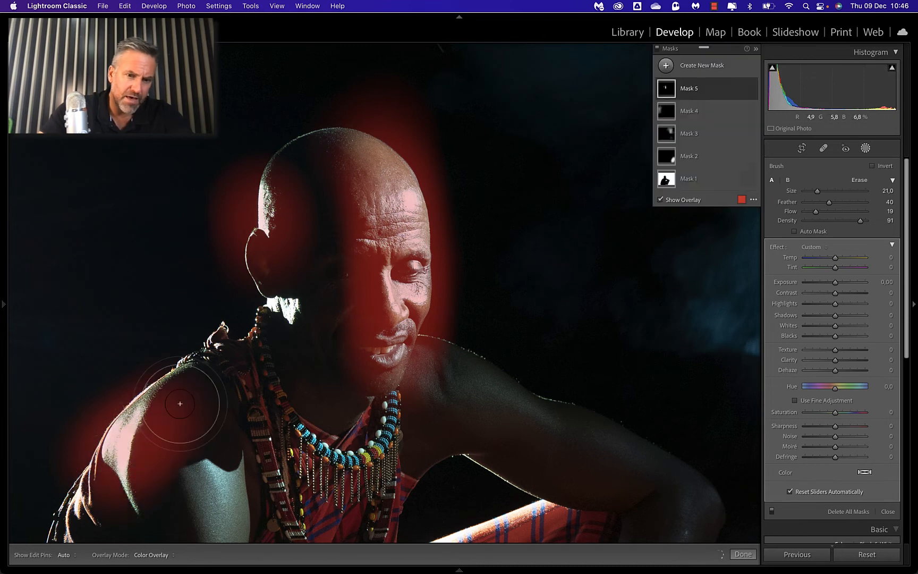
mouse_move(273, 277)
left_mouse_down()
mouse_move(274, 311)
mouse_move(291, 304)
left_mouse_up()
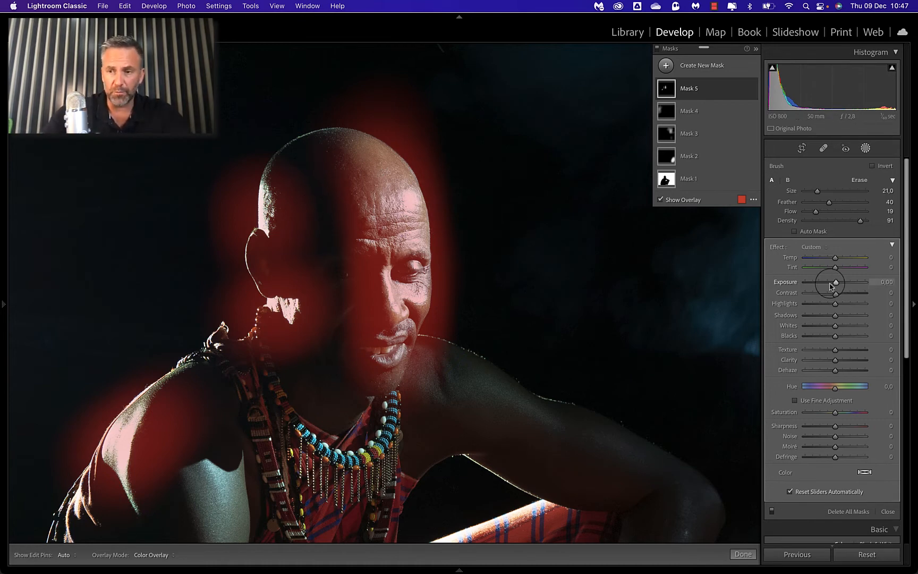
Step: Hide the mask overlay, set the skin highlights mask's Exposure to -0.32 and fit the whole photo in view
key("o")
left_click_drag(835, 284, 833, 285)
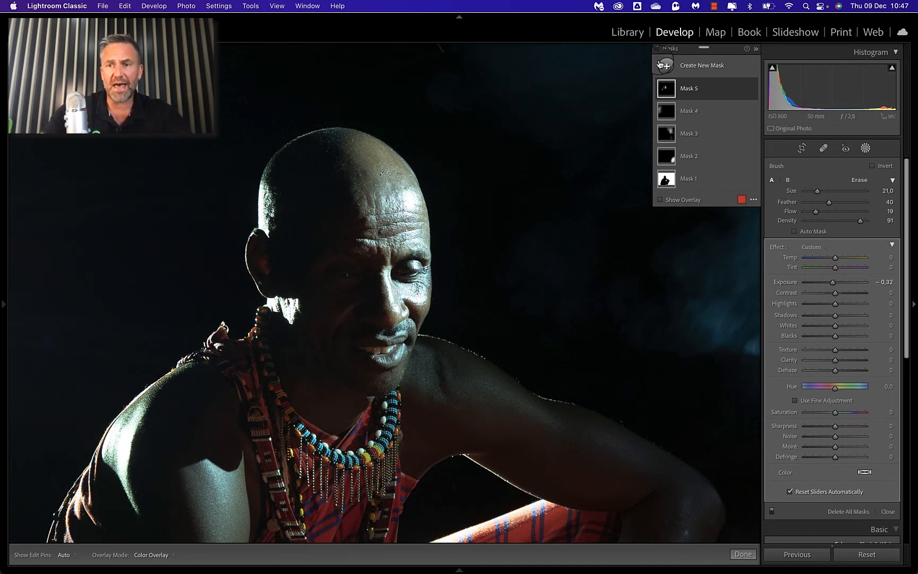
key("z")
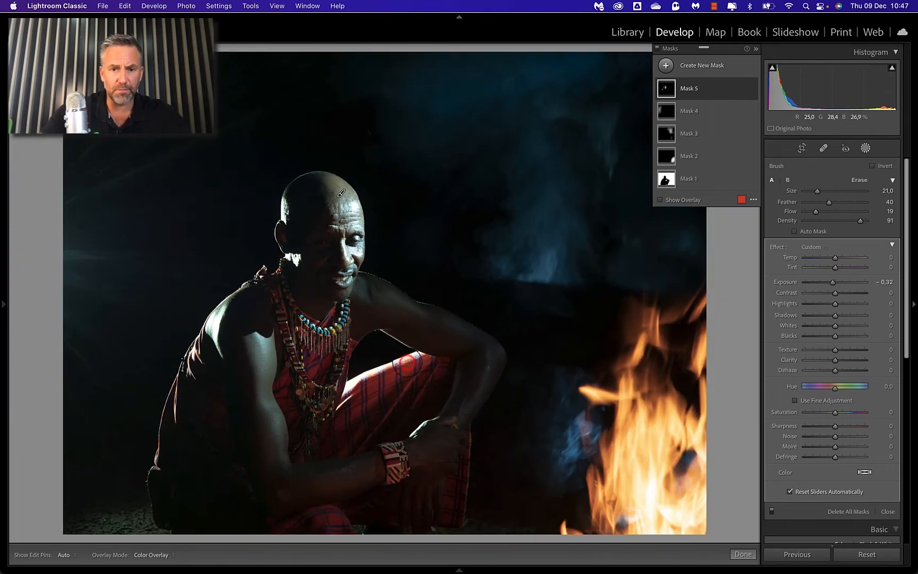
left_click(666, 64)
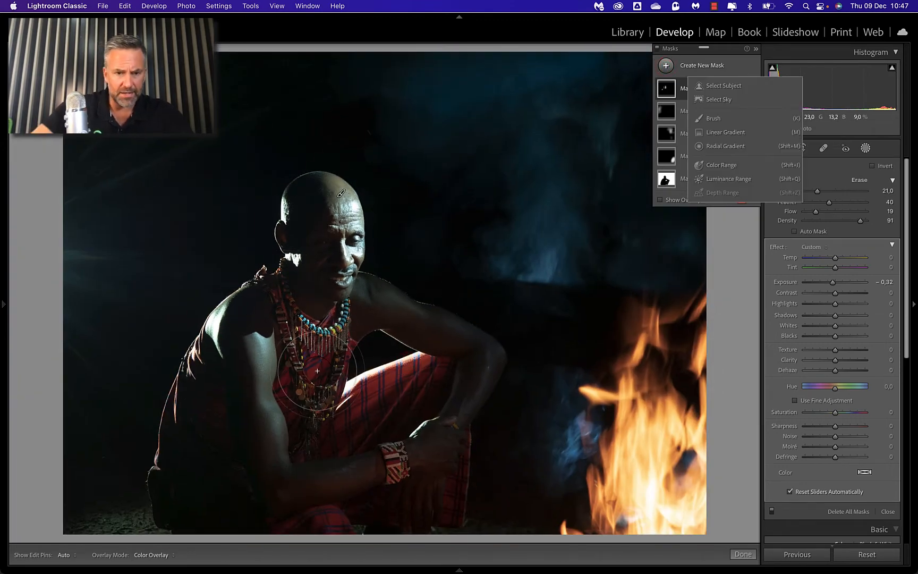
left_click(260, 407)
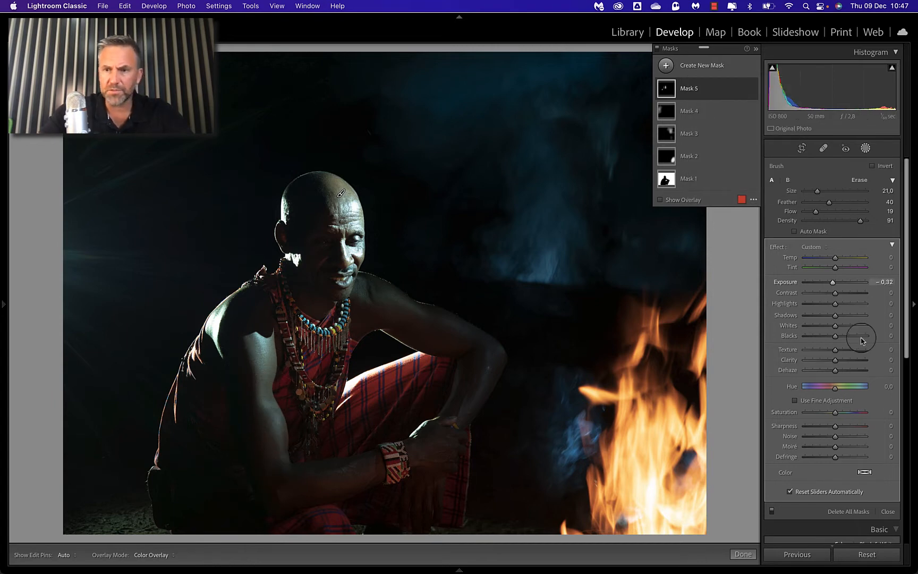
Step: Try extending the skin mask along the man's arm with brush size 14, check it with the overlay and undo it
key("minus")
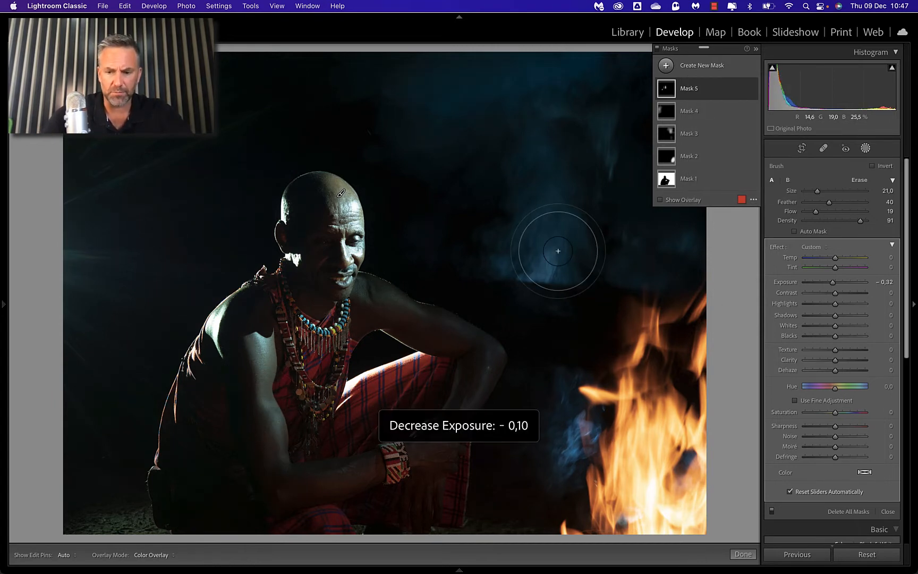
scroll(559, 254, "down", 5)
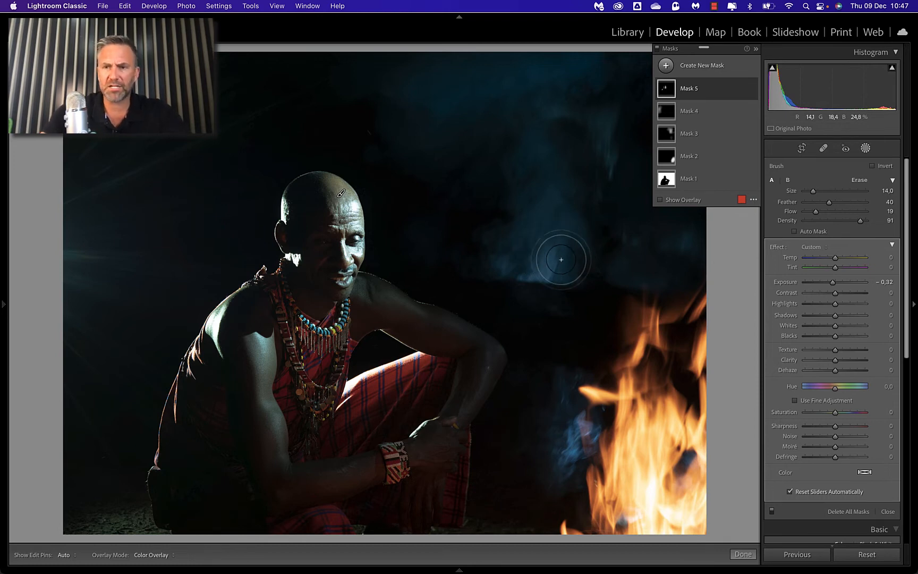
key("h")
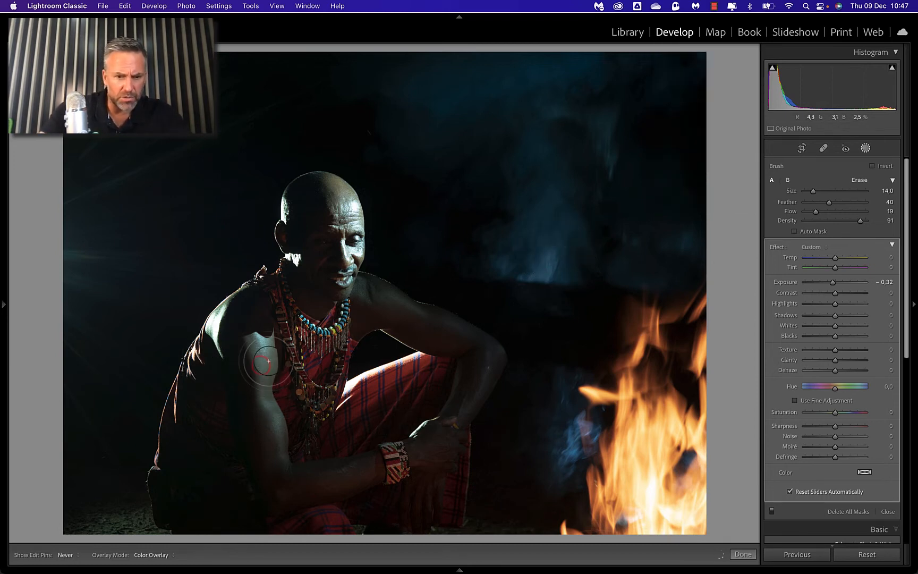
key("h")
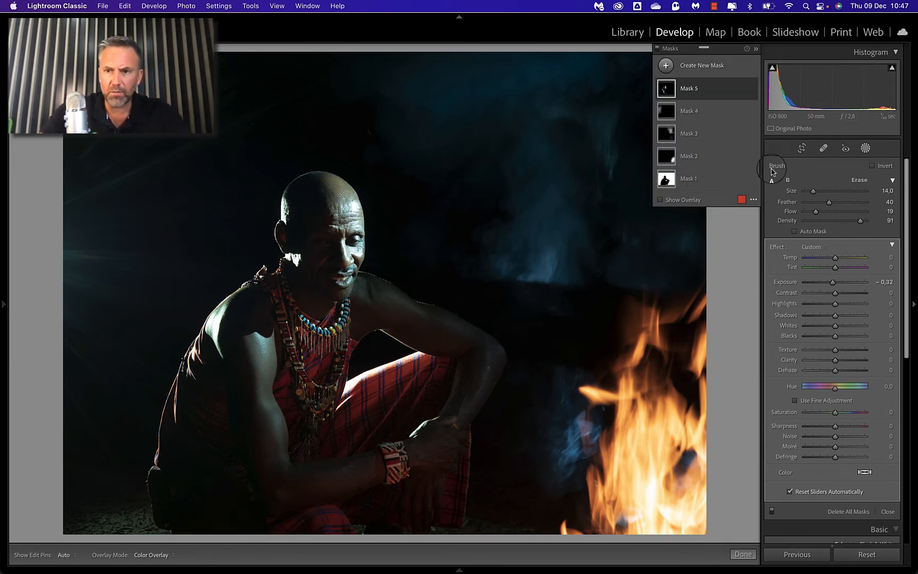
left_click(670, 203)
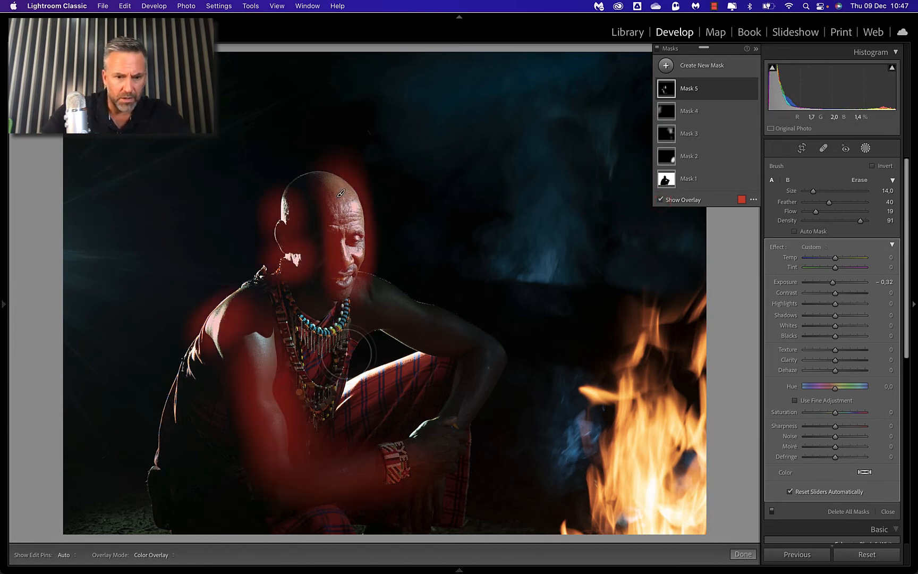
key("super+z")
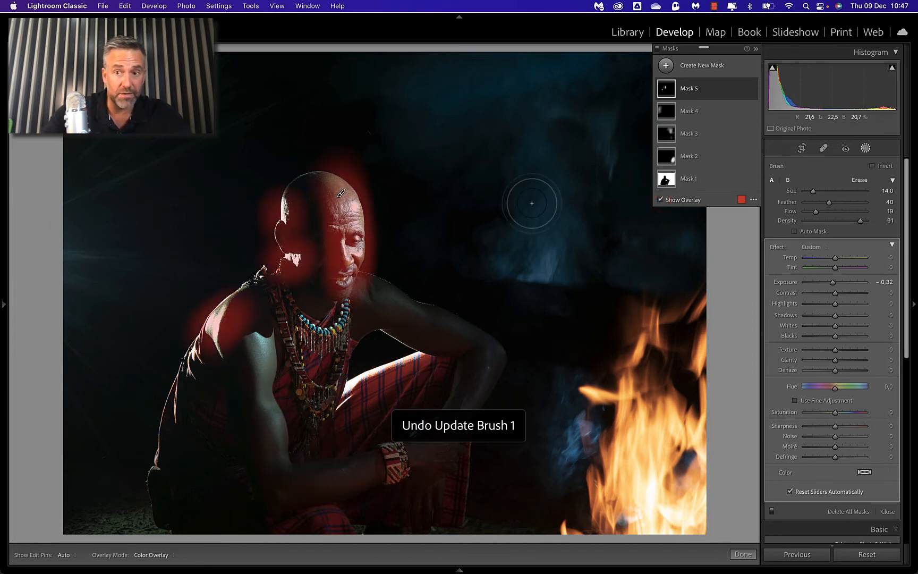
Step: Add a new Brush mask and paint it over both of the man's arms, his hands and the dark clothing on his side with brush size 14
left_click(668, 66)
left_click(713, 118)
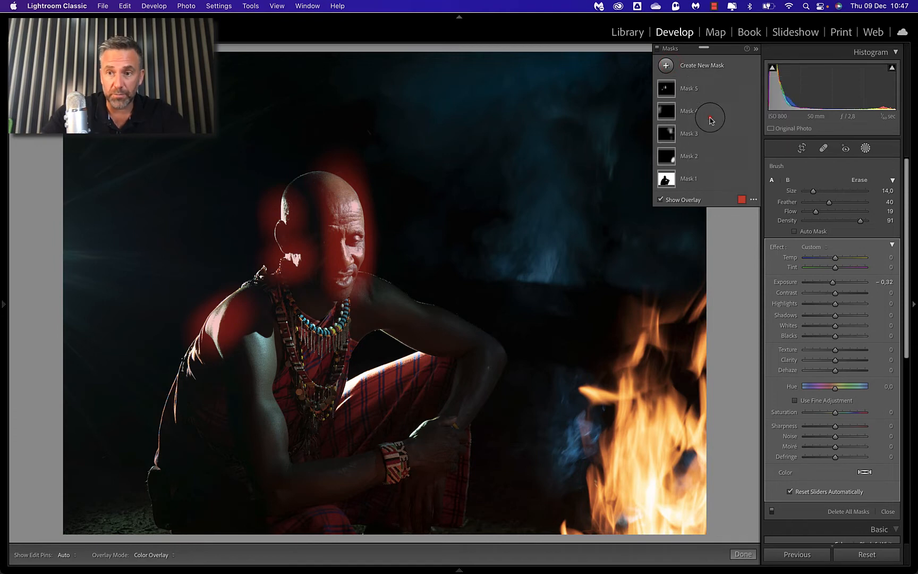
mouse_move(254, 364)
left_mouse_down()
mouse_move(258, 416)
mouse_move(262, 374)
mouse_move(291, 442)
mouse_move(316, 474)
mouse_move(217, 396)
left_mouse_up()
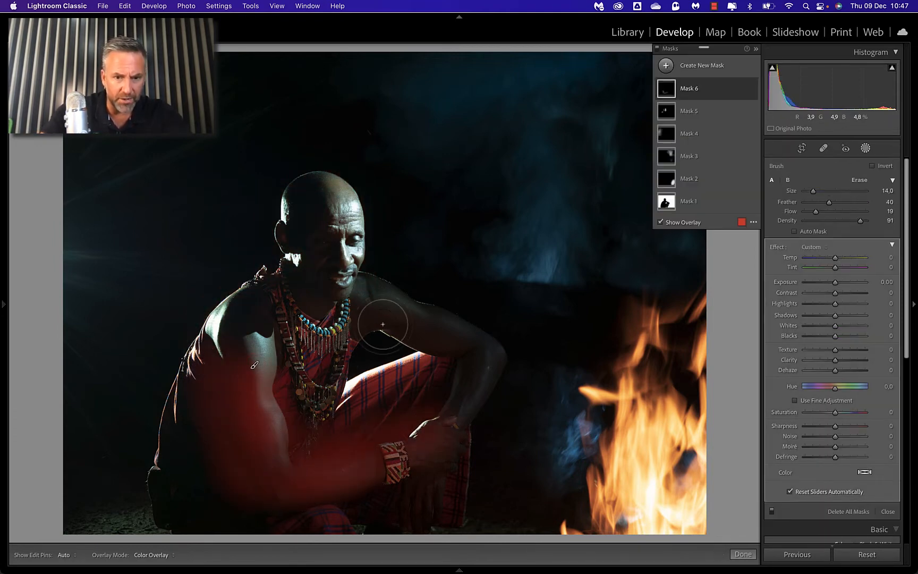
mouse_move(346, 308)
left_mouse_down()
mouse_move(489, 363)
mouse_move(444, 424)
left_mouse_up()
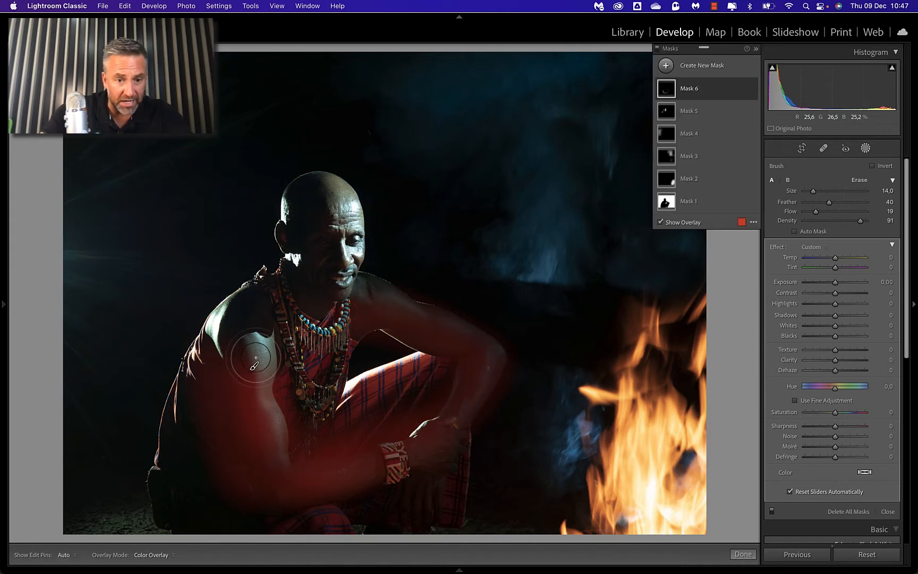
mouse_move(255, 362)
left_mouse_down()
mouse_move(259, 443)
mouse_move(251, 370)
mouse_move(331, 448)
mouse_move(449, 430)
left_mouse_up()
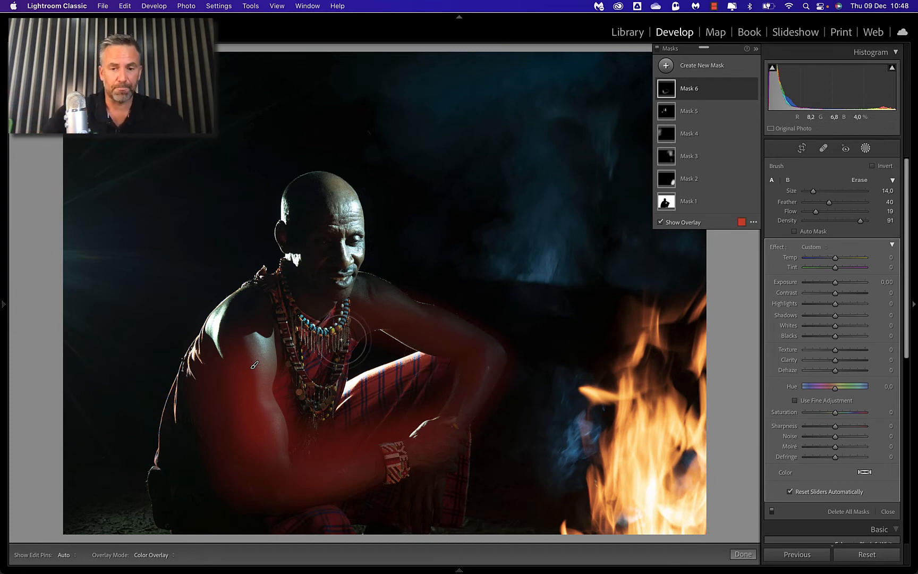
left_click_drag(185, 402, 185, 523)
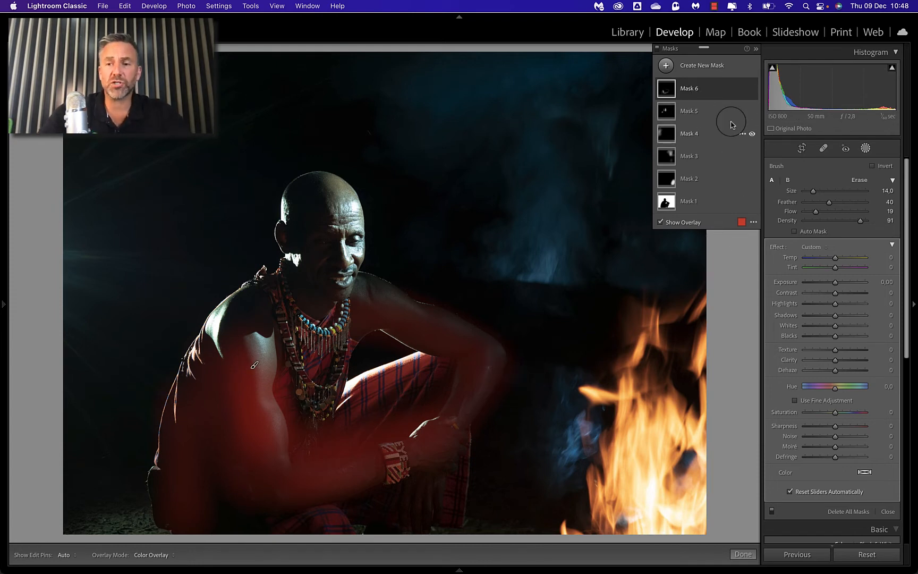
Step: Select the inverted subject mask, Mask 1, and compare the background with that mask off and on
left_click(705, 206)
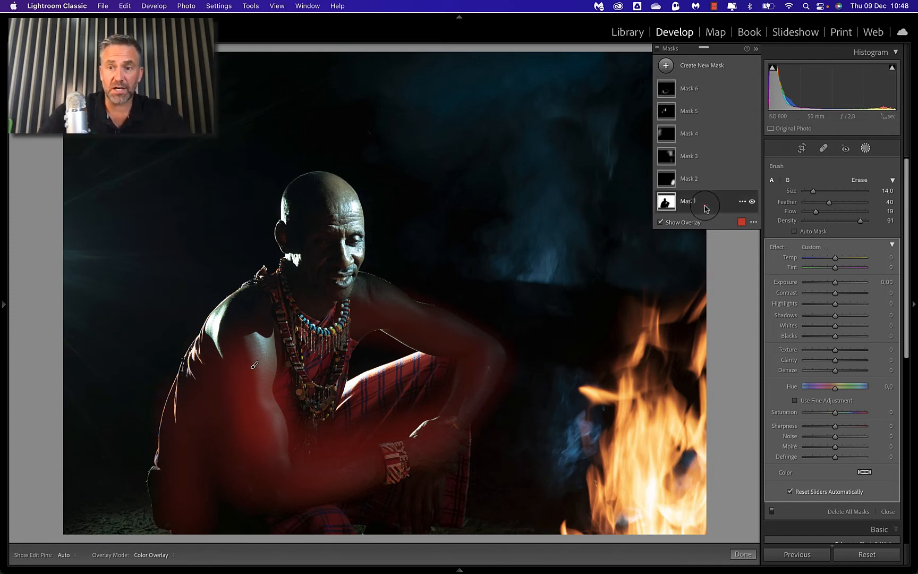
left_click(753, 202)
left_click(752, 202)
Step: Set the fire mask's Exposure to -1.21 and its Highlights to -19
left_click(668, 178)
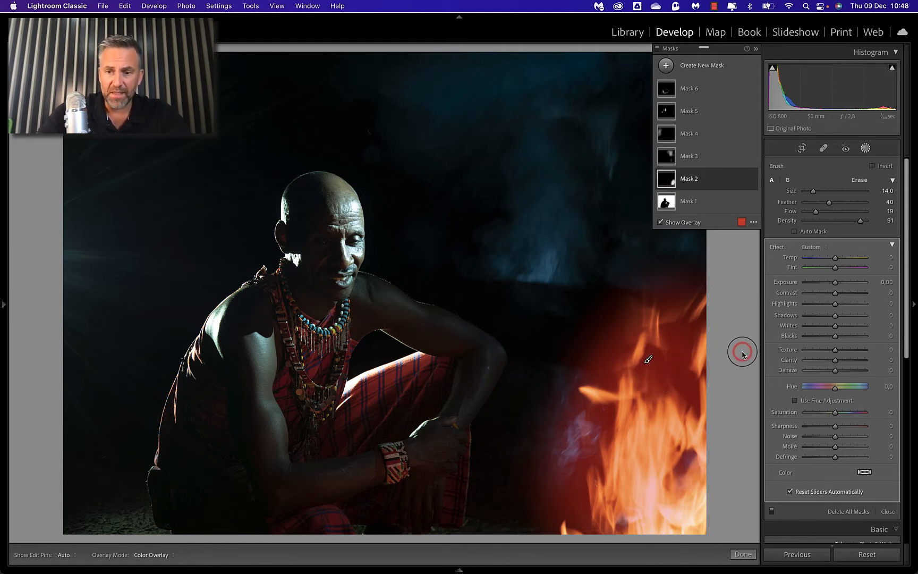
left_click_drag(835, 282, 828, 286)
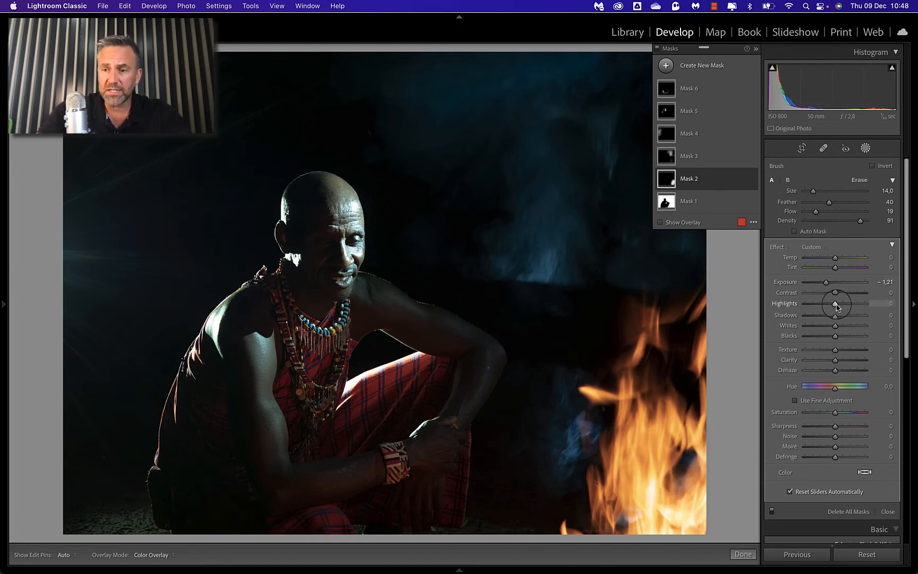
left_click_drag(837, 306, 832, 308)
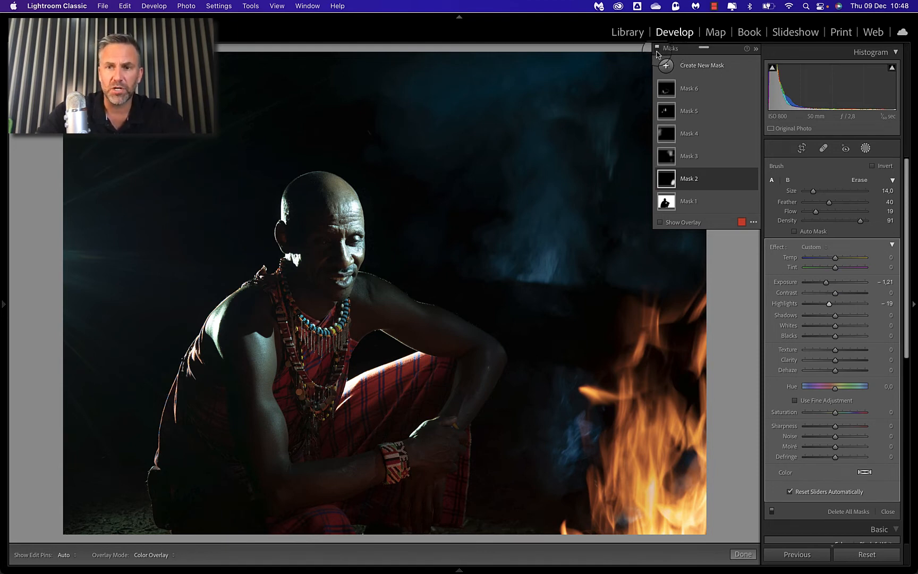
Step: Compare the photo repeatedly with all masks switched off and on
left_click(657, 52)
left_click(658, 51)
left_click(657, 51)
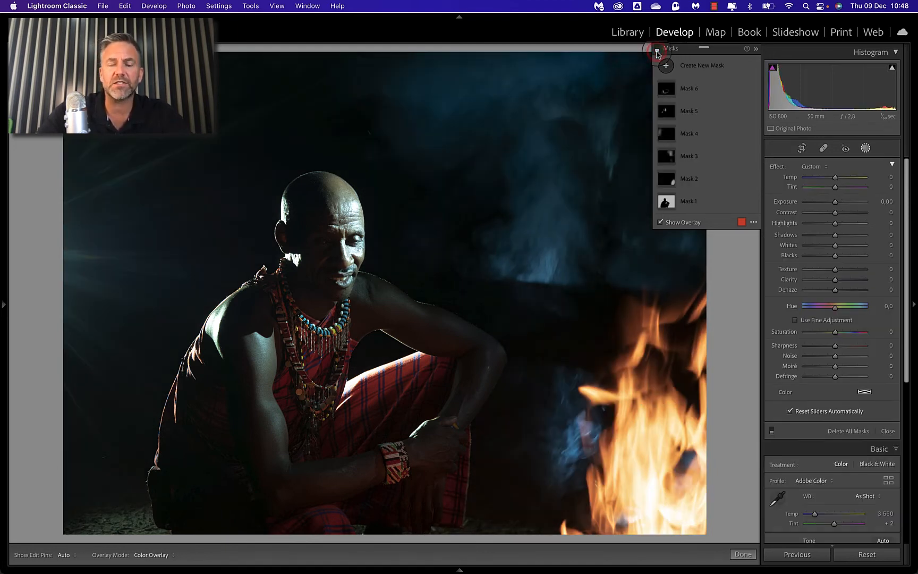
left_click(657, 51)
left_click(657, 51)
left_click(658, 51)
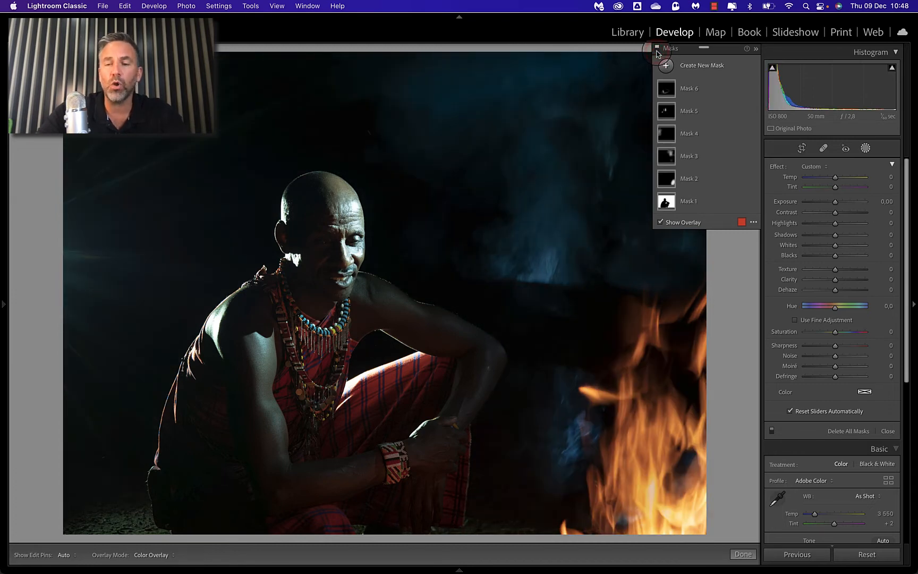
left_click(658, 52)
left_click(657, 52)
left_click(658, 52)
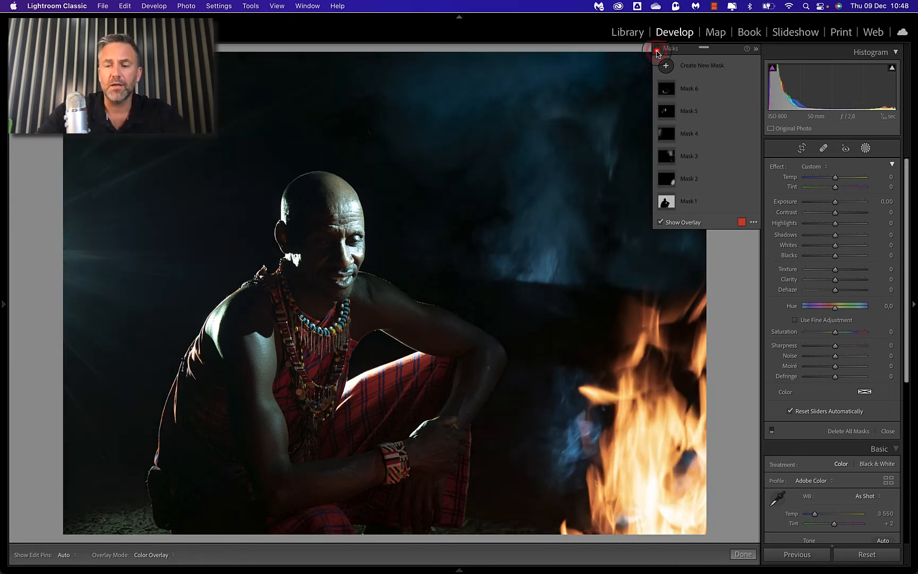
left_click(657, 51)
Step: Set the smoke mask, Mask 3, to Exposure -0.29, Clarity 25 and Dehaze 22
left_click(714, 157)
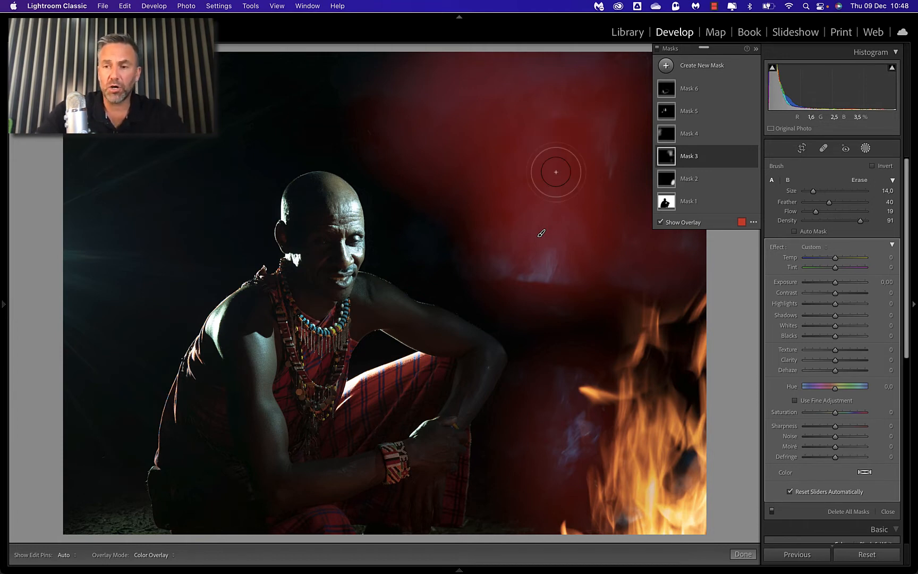
left_click(836, 284)
left_click_drag(832, 284, 838, 285)
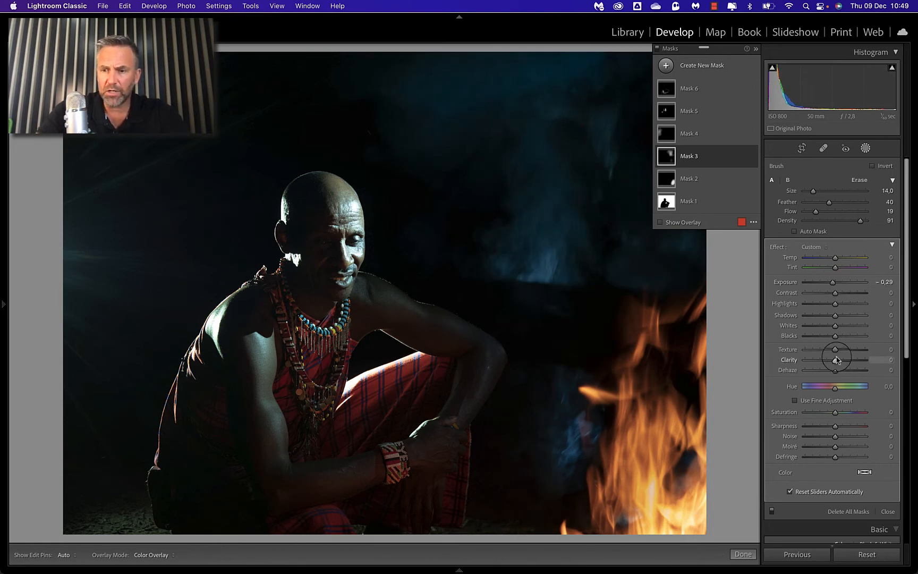
mouse_move(835, 361)
left_mouse_down()
mouse_move(845, 361)
mouse_move(830, 363)
mouse_move(837, 364)
left_mouse_up()
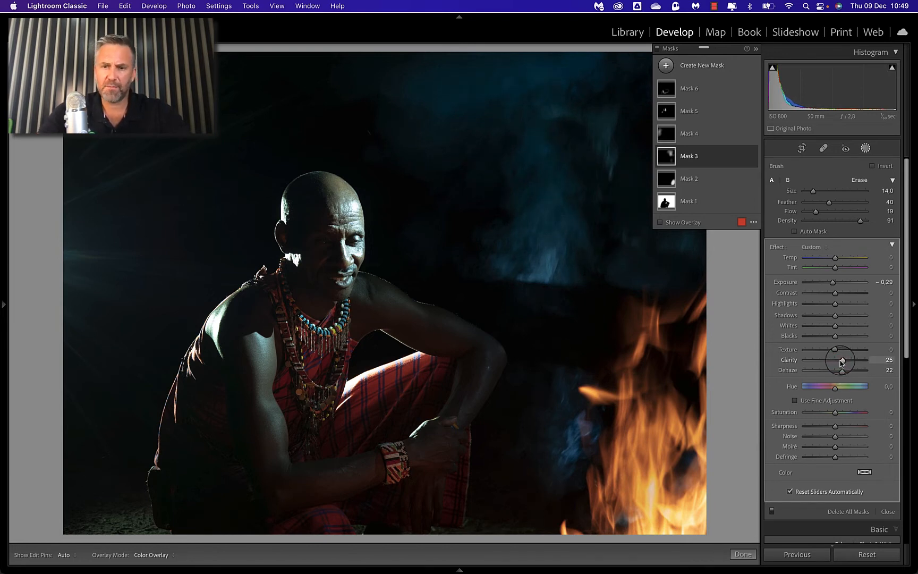
left_click(657, 48)
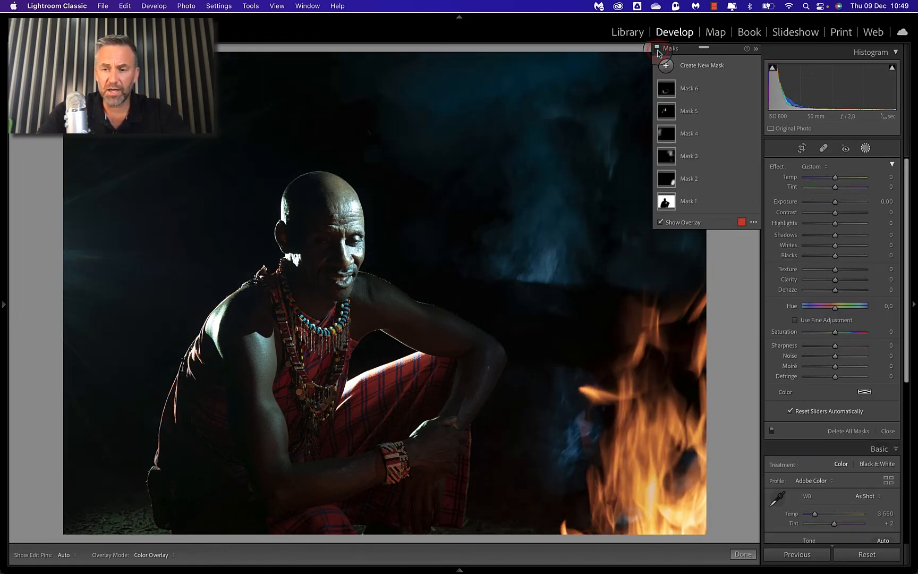
left_click(700, 159)
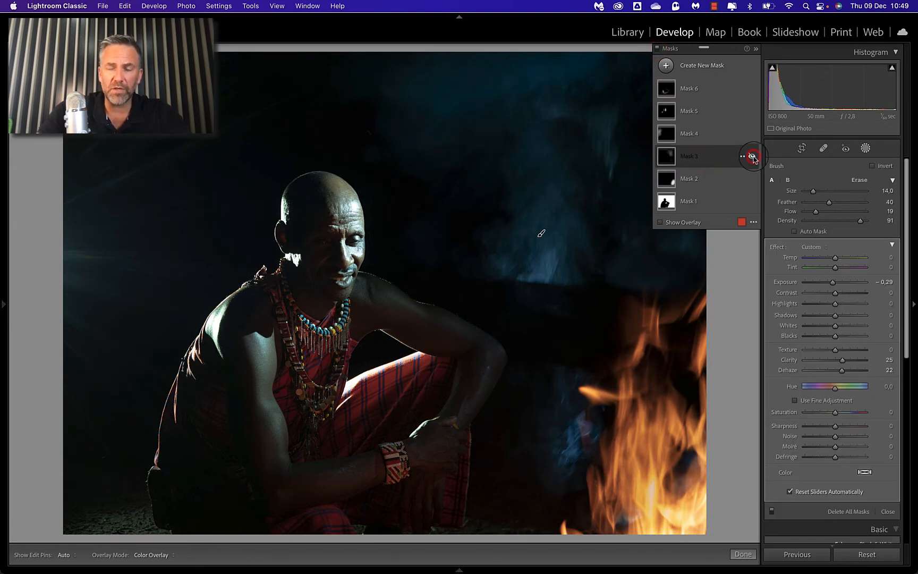
Step: Set Clarity to 52 on Mask 4, which covers the light rays behind the man, with its overlay hidden
left_click(707, 136)
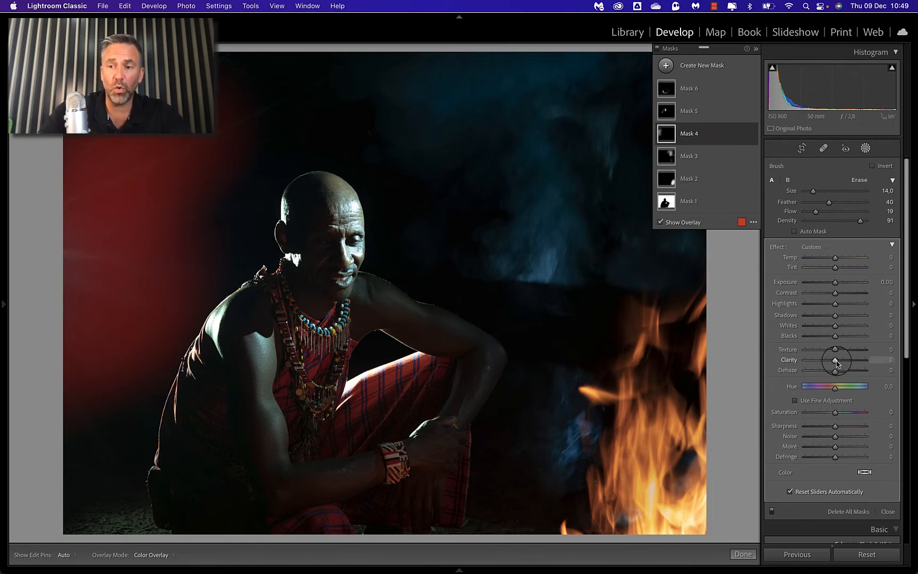
key("o")
left_click_drag(834, 360, 853, 364)
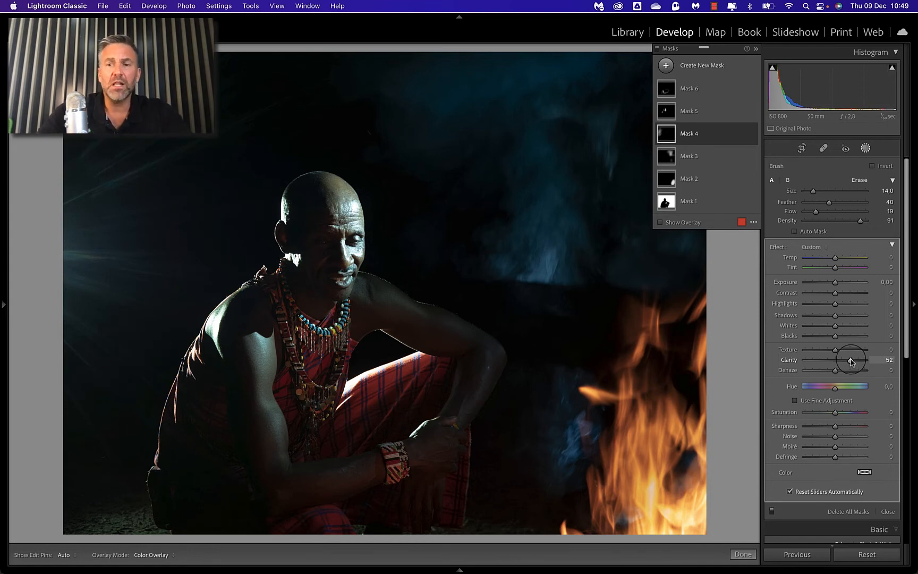
Step: Set the skin highlights mask, Mask 5, to Highlights -31 and Whites -45, judging the effect on the magnified face
left_click(697, 115)
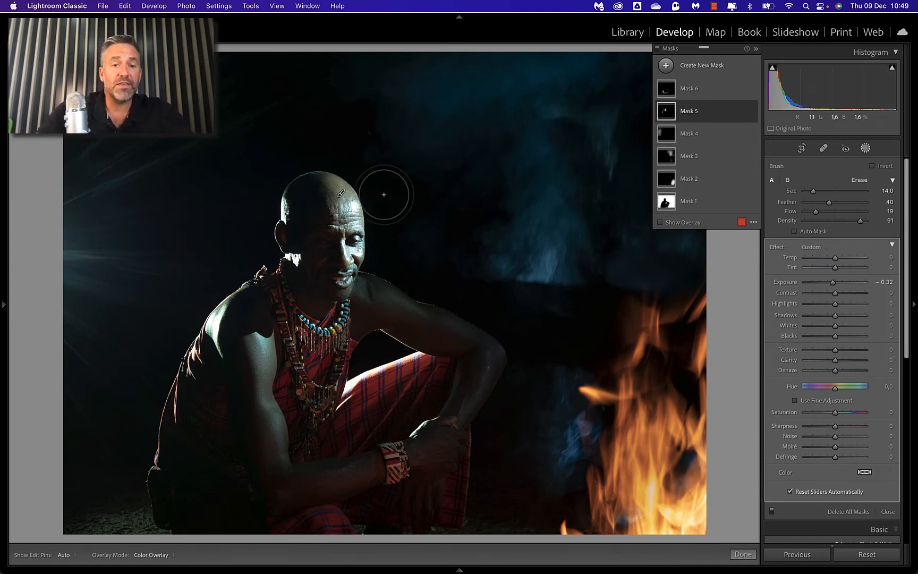
mouse_move(663, 114)
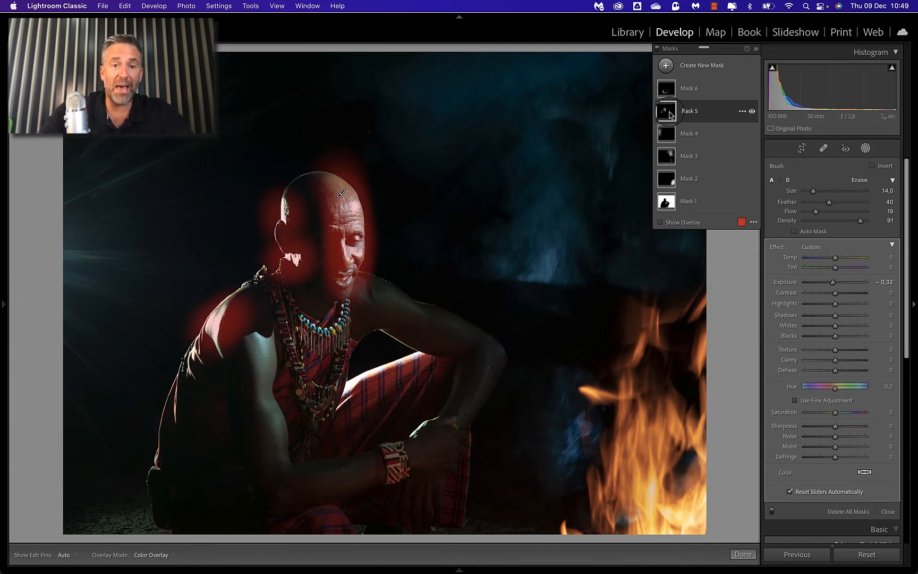
mouse_move(669, 97)
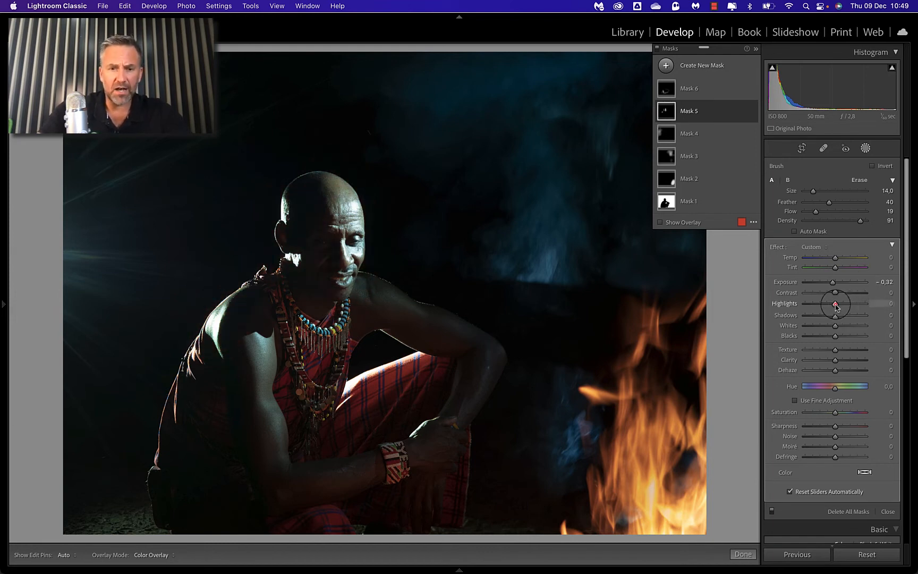
mouse_move(836, 306)
left_mouse_down()
mouse_move(801, 308)
mouse_move(840, 306)
mouse_move(827, 309)
left_mouse_up()
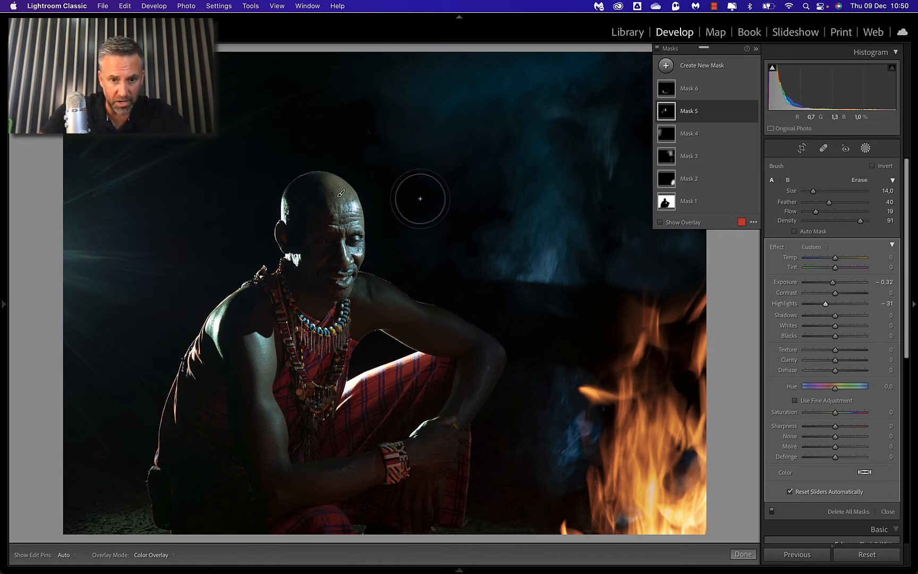
left_click(379, 207)
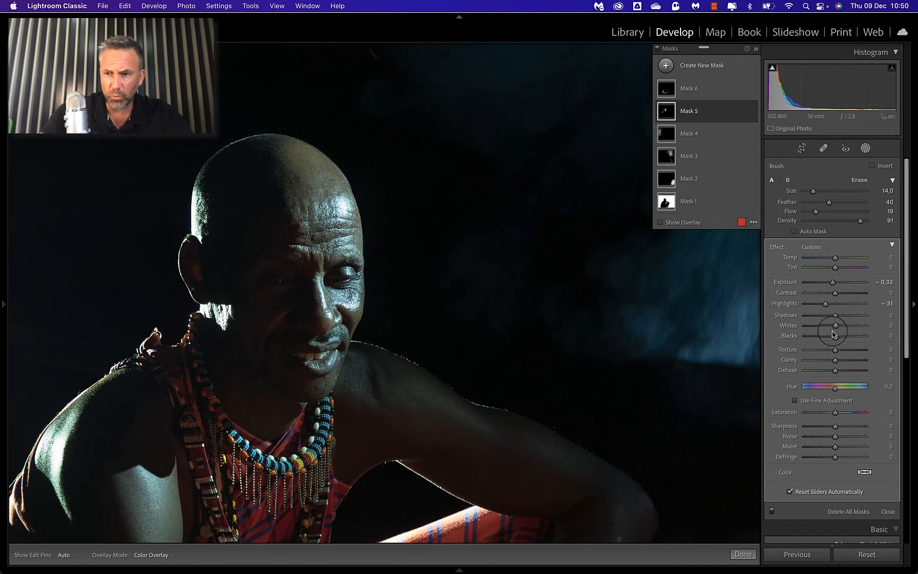
left_click_drag(836, 326, 824, 327)
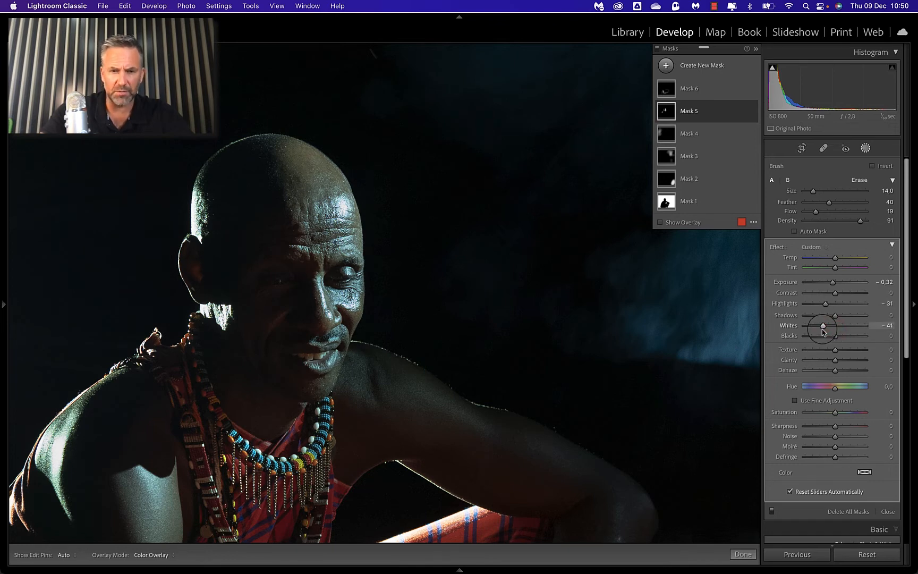
left_click(402, 285)
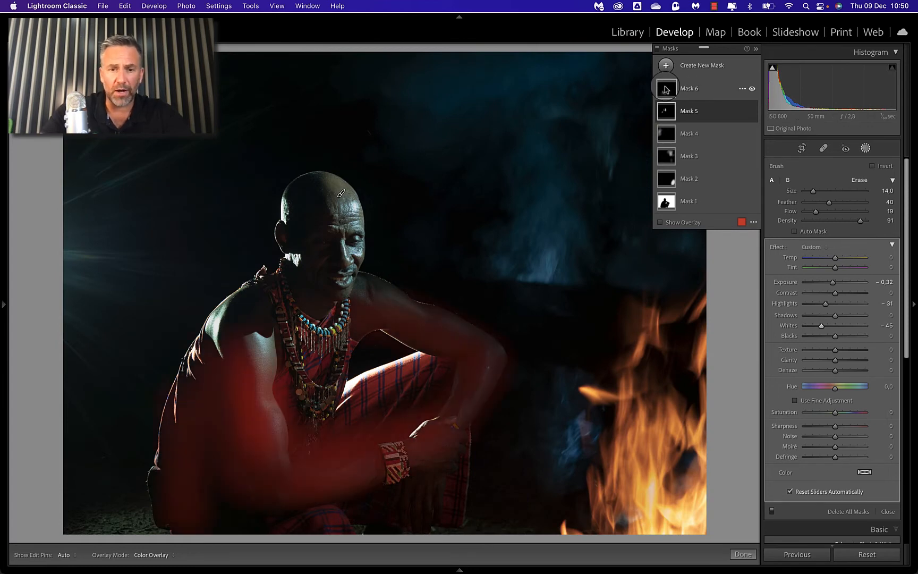
Step: Hide the overlay and brighten the arms mask, Mask 6, with Exposure 0.42, Highlights 19 and Shadows 62
left_click(678, 89)
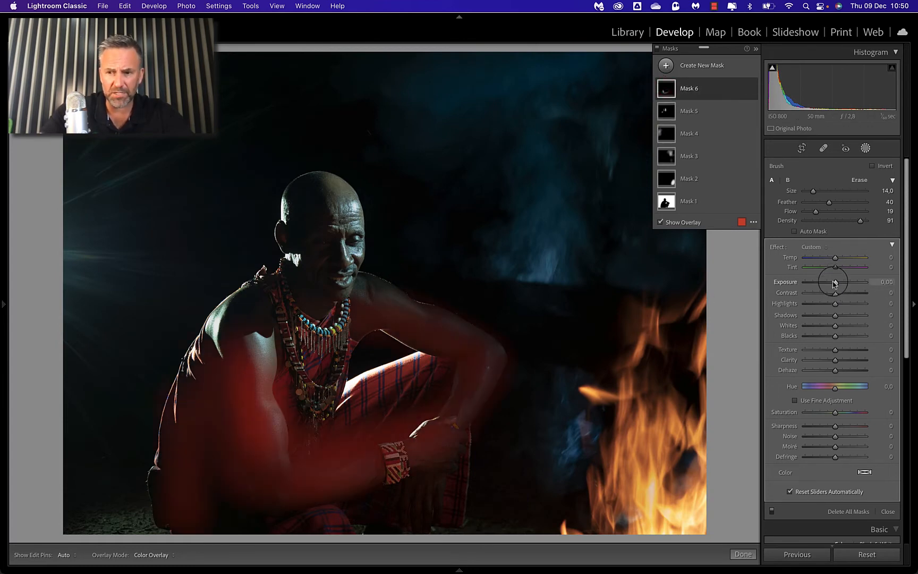
key("o")
left_click_drag(834, 282, 846, 305)
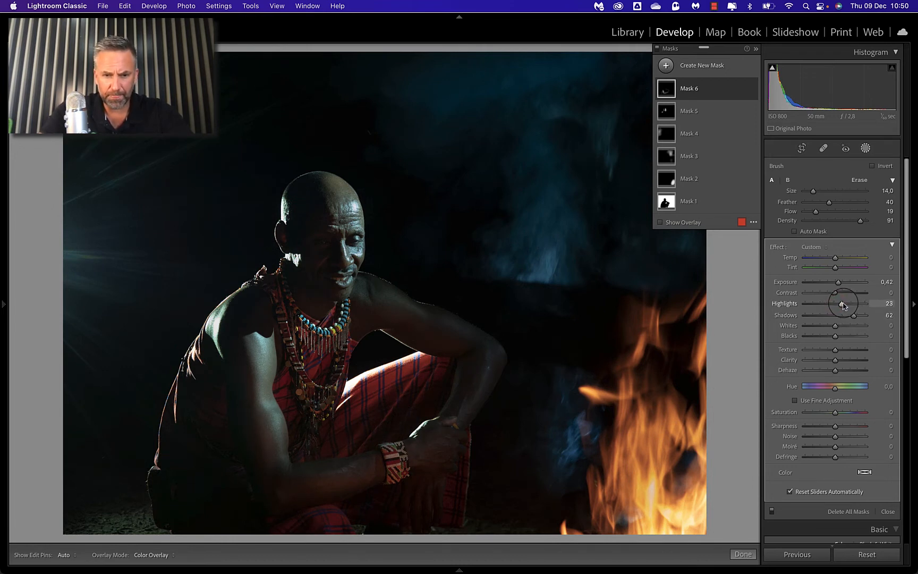
Step: Compare the photo with all masks off and on, and check the areas covered by the face and arm masks
left_click(657, 48)
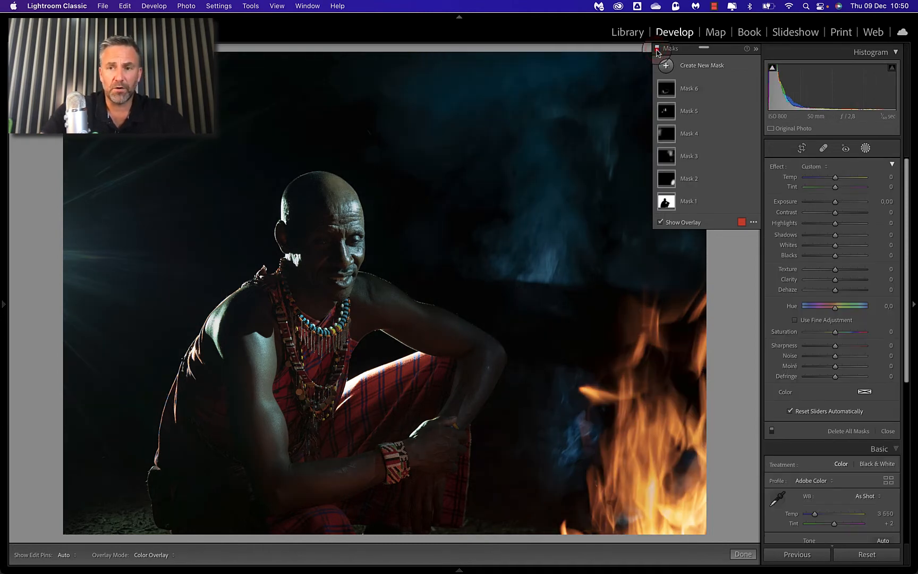
left_click(657, 49)
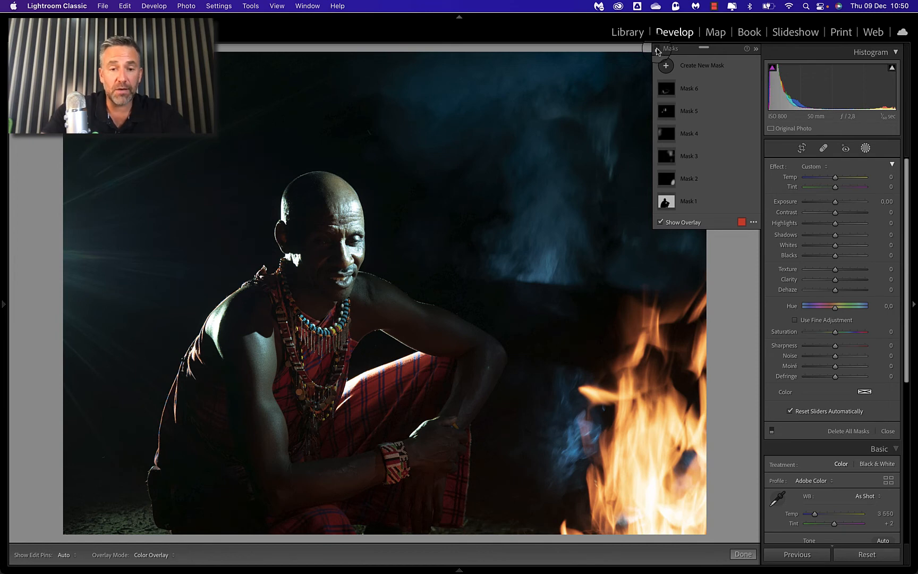
left_click(657, 49)
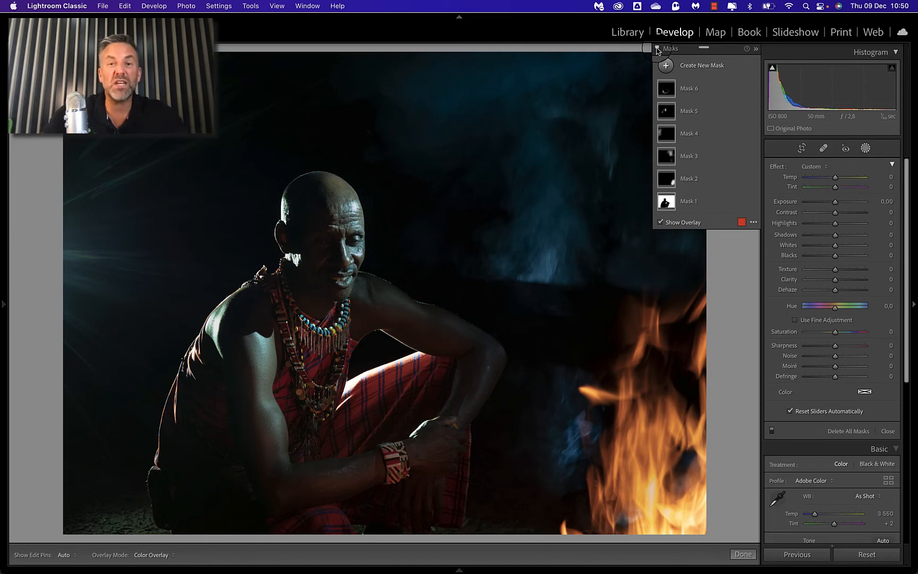
mouse_move(659, 84)
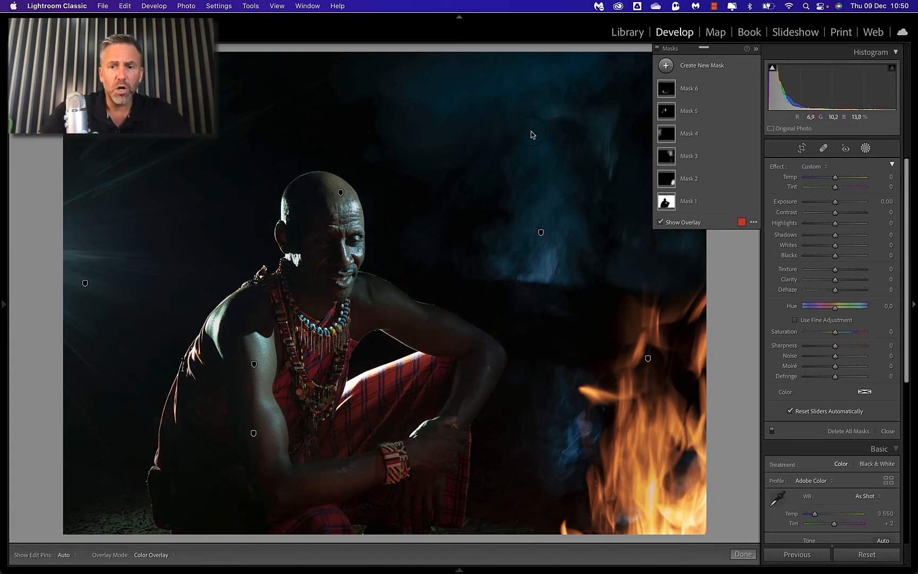
mouse_move(340, 197)
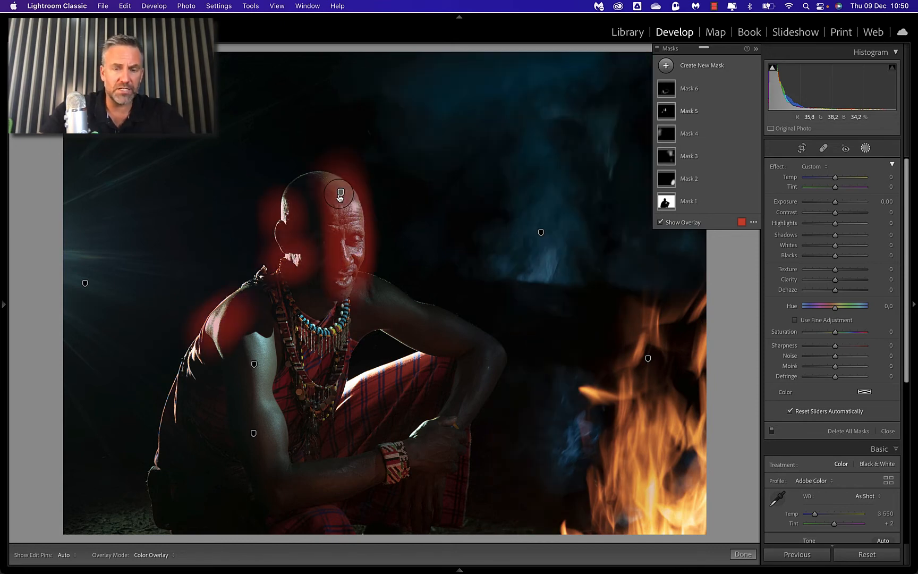
mouse_move(253, 368)
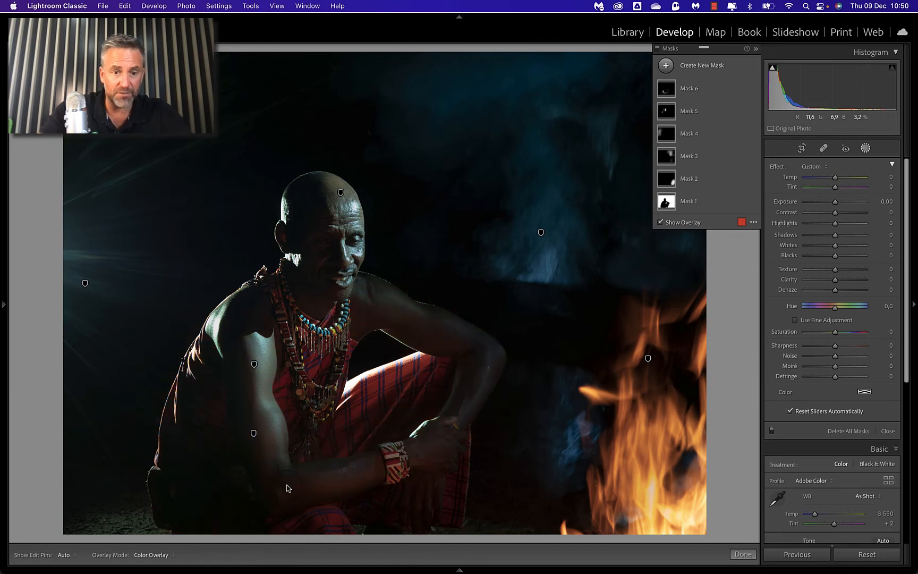
mouse_move(254, 434)
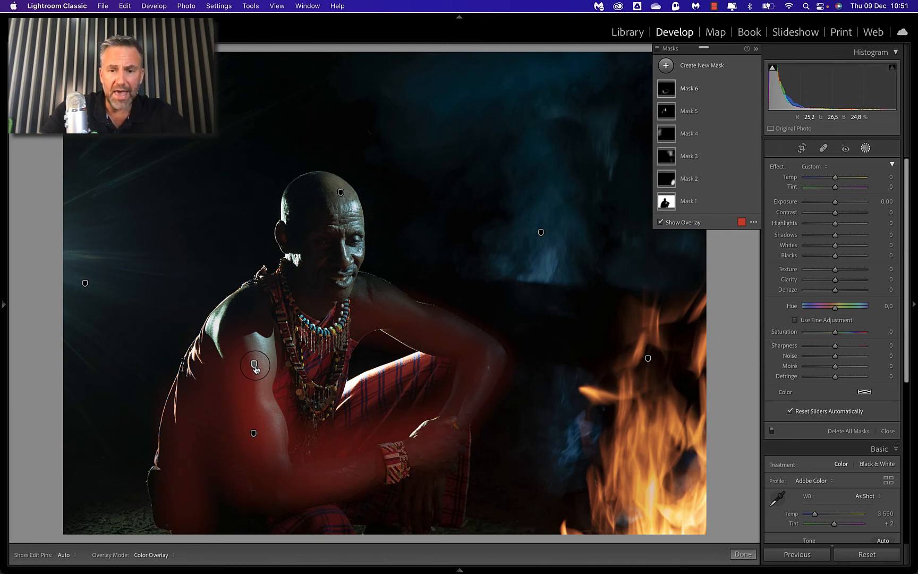
Step: Select the arms mask, Mask 6, and brush it further over the far arm, necklace and dark clothing with its overlay hidden
left_click(254, 367)
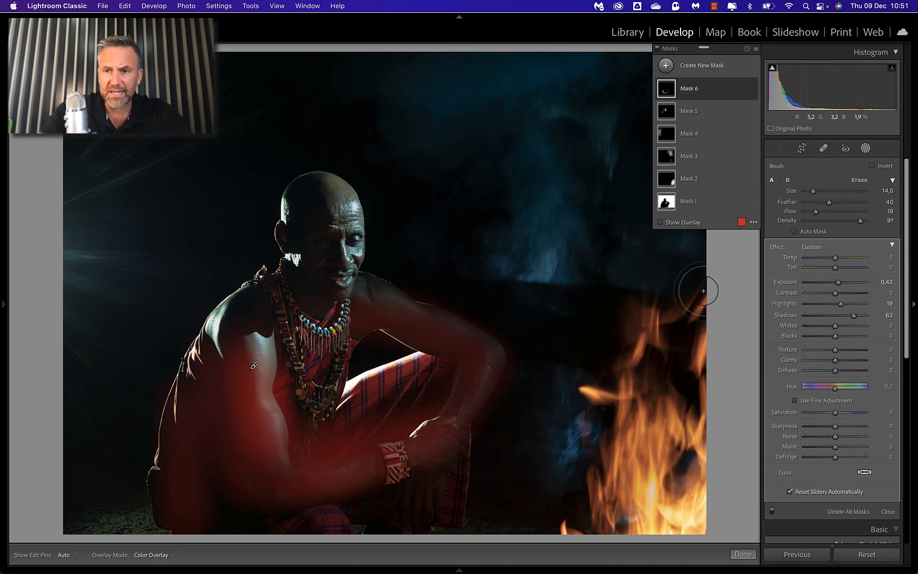
key("h")
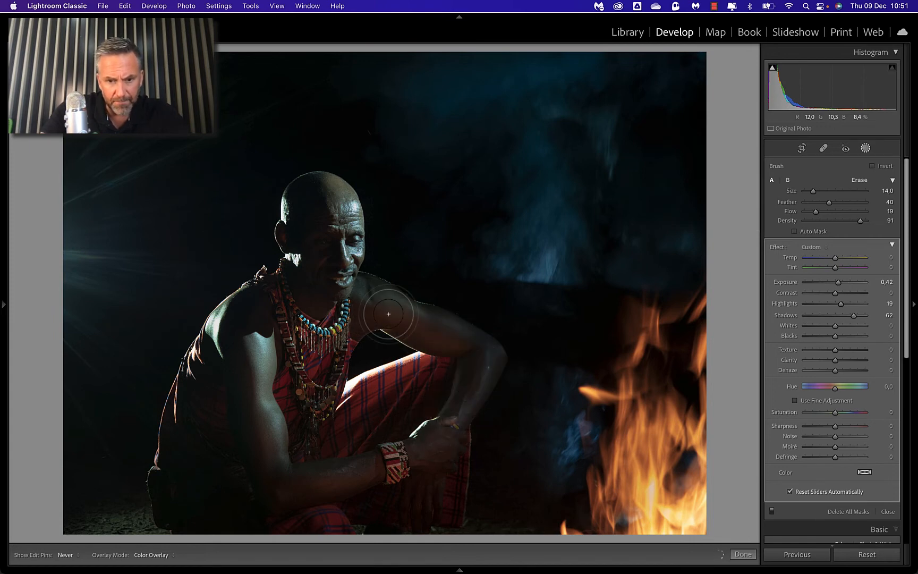
key("h")
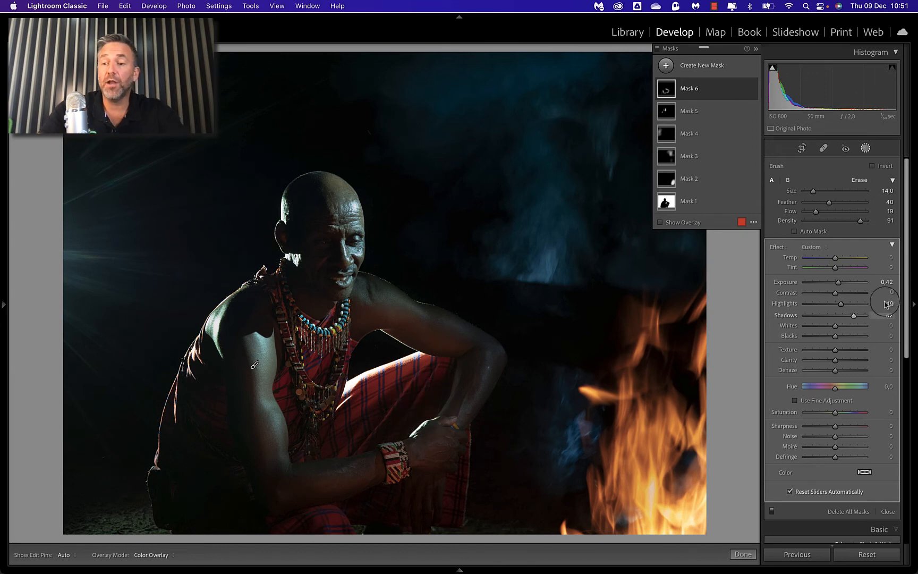
key("h")
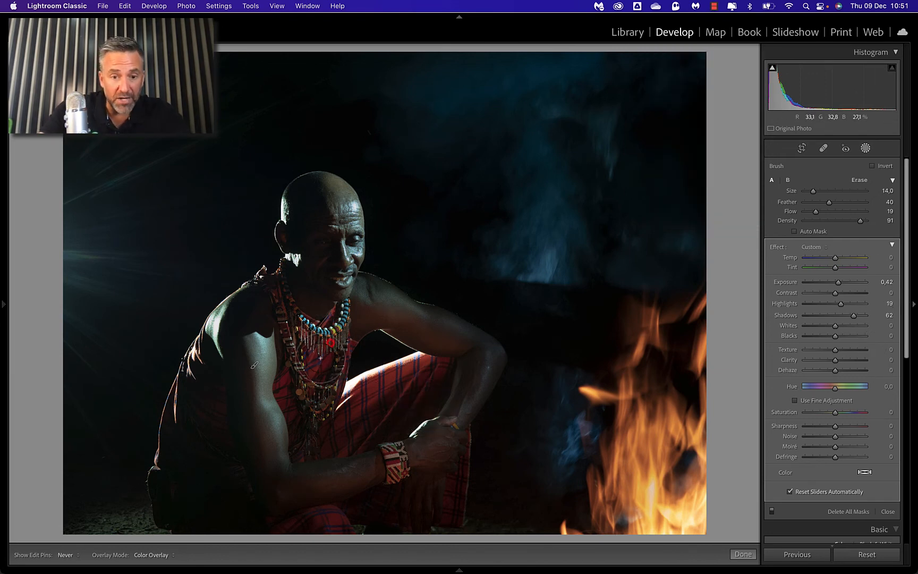
key("h")
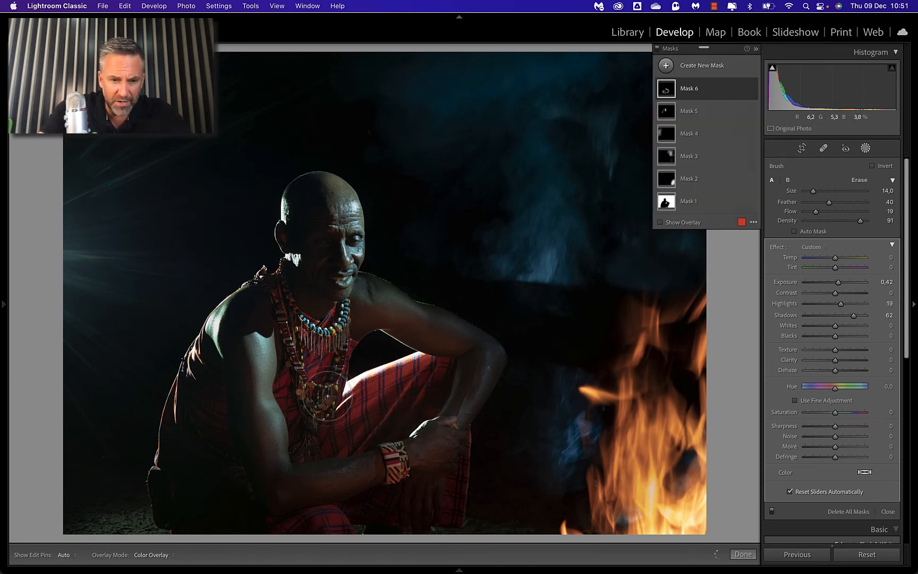
key("h")
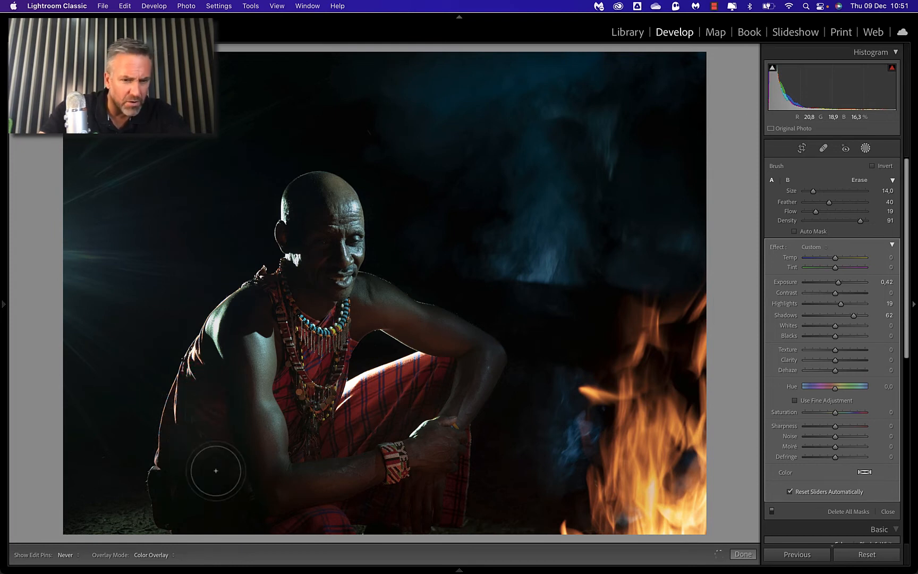
key("h")
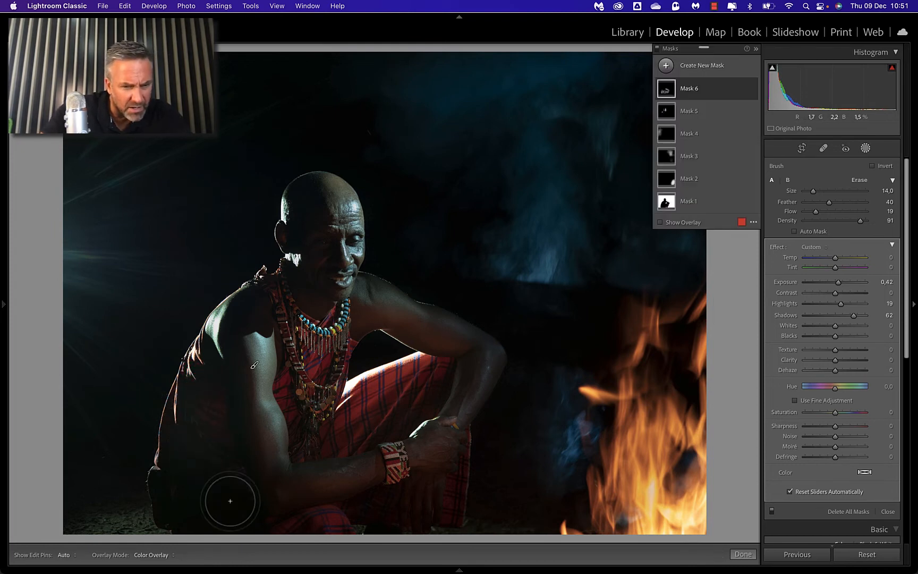
Step: Compare the photo repeatedly with all six masks switched off and on
left_click(658, 49)
left_click(658, 48)
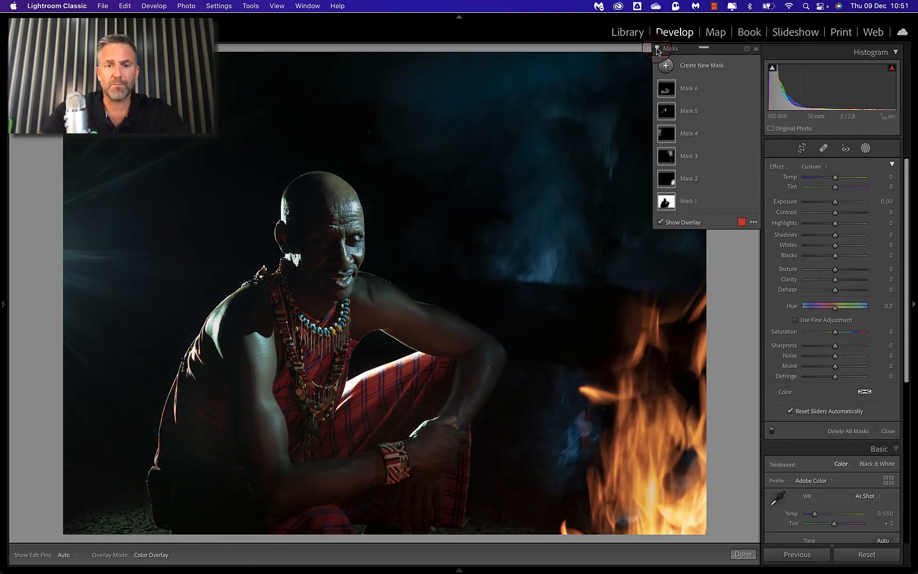
left_click(657, 49)
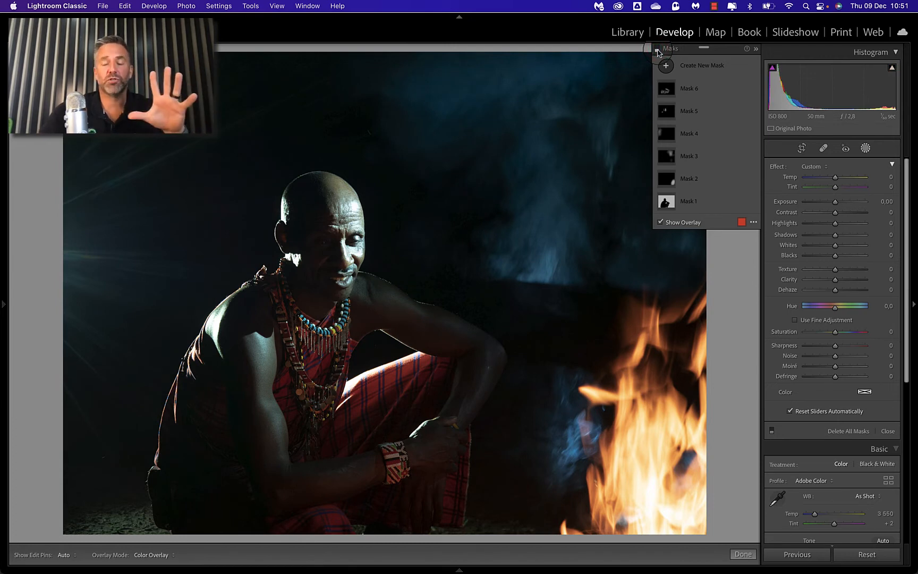
left_click(658, 49)
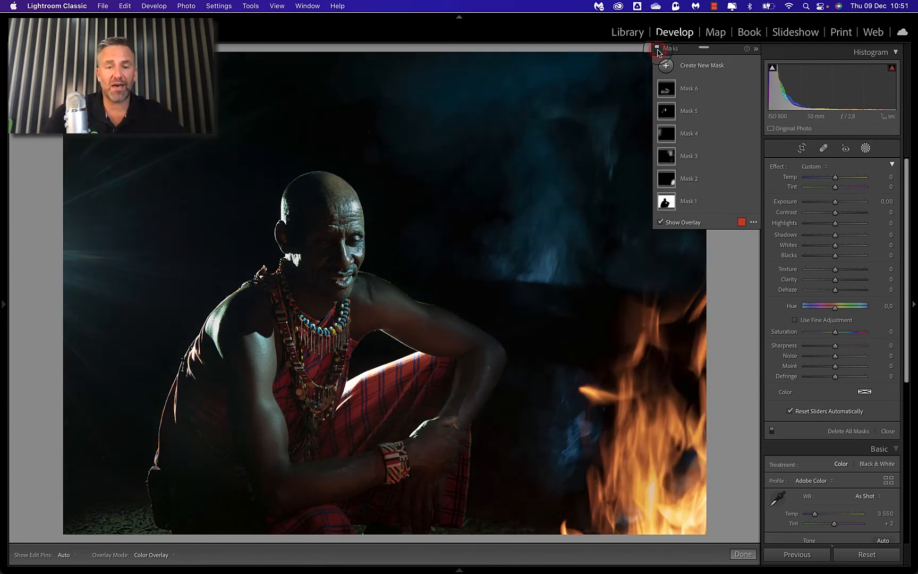
left_click(657, 49)
left_click(658, 49)
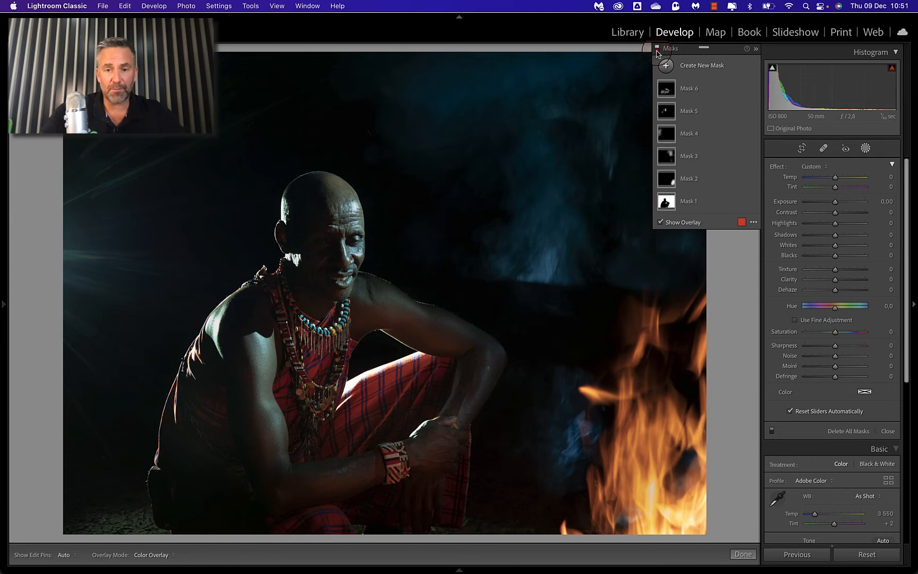
left_click(657, 49)
left_click(658, 49)
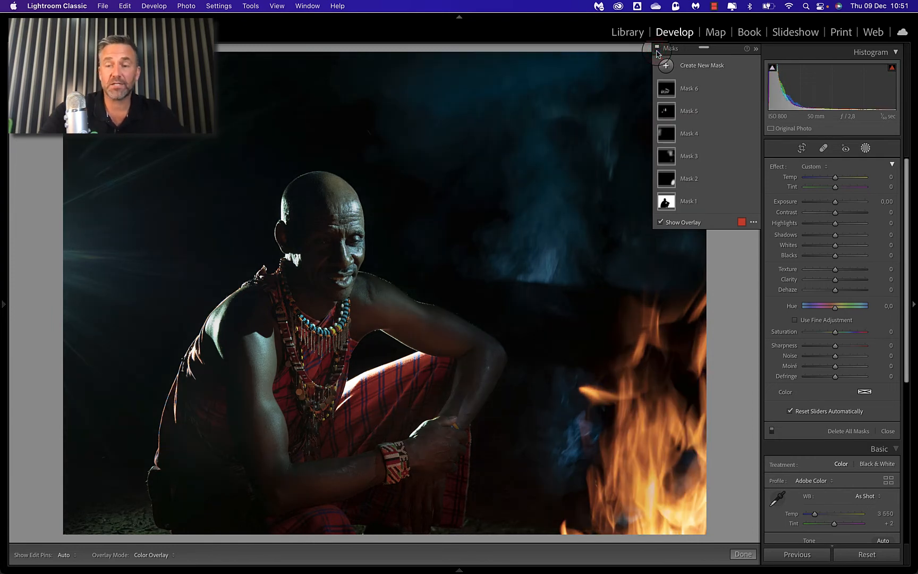
left_click(657, 49)
left_click(658, 49)
Step: Close masking and move on to the portrait-format photo of the man seated behind the flames
left_click(866, 148)
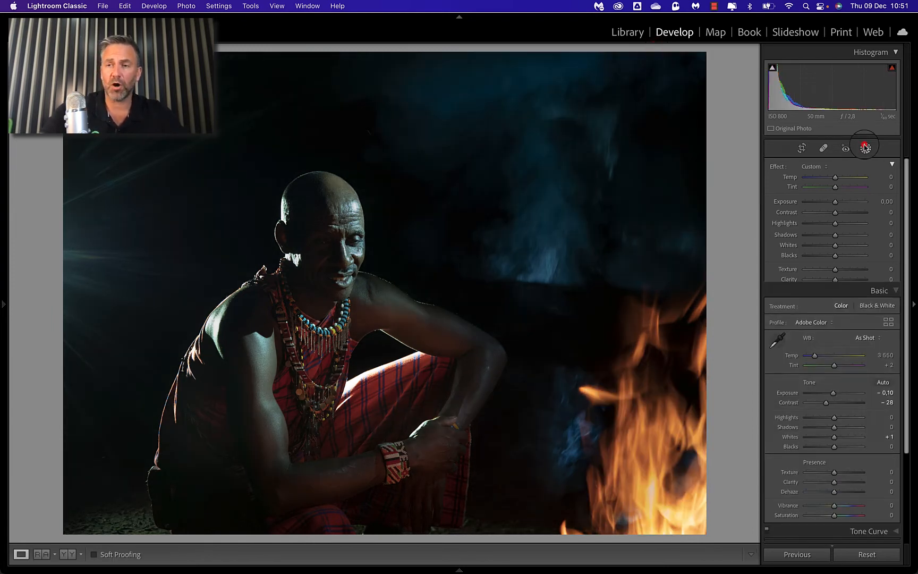
key("Right")
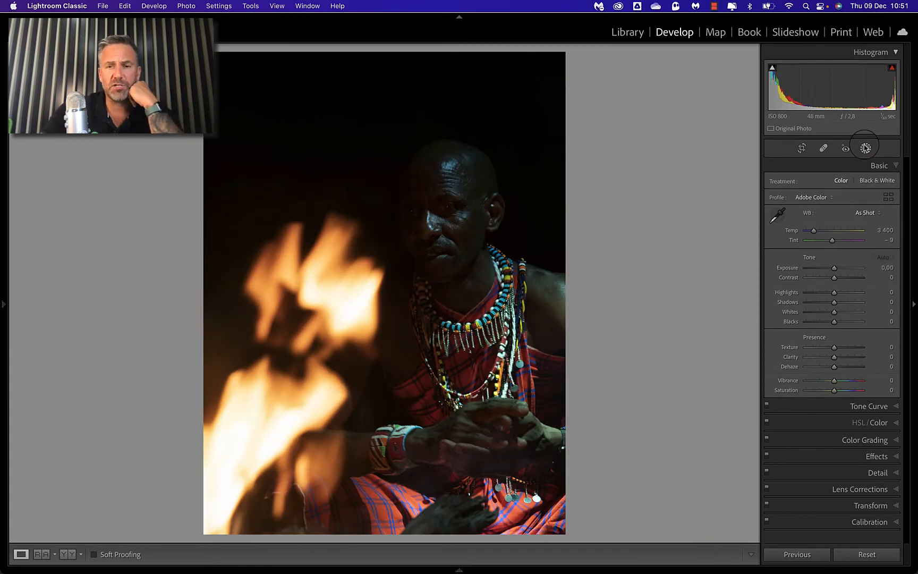
key("Right")
key("Left")
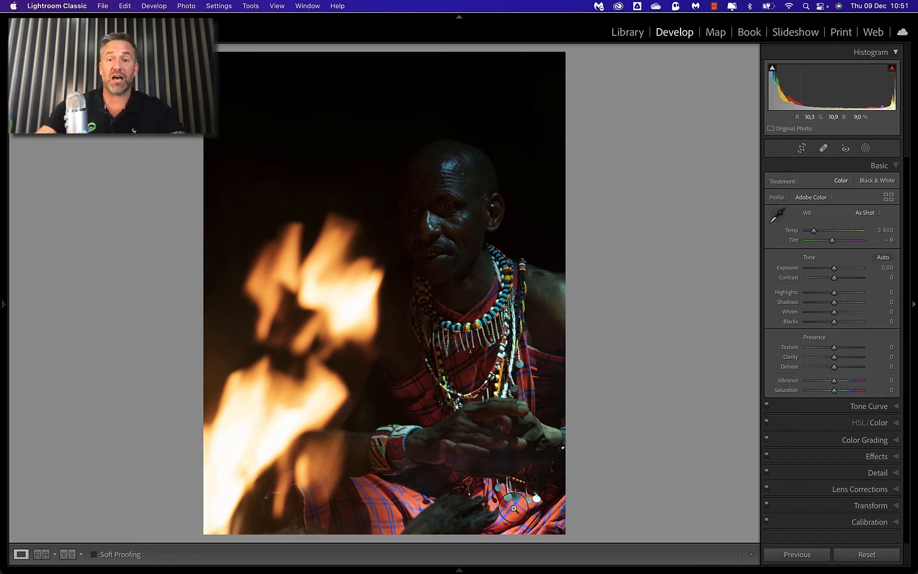
Step: Try masking the man with automatic subject selection, and delete that mask
left_click(866, 149)
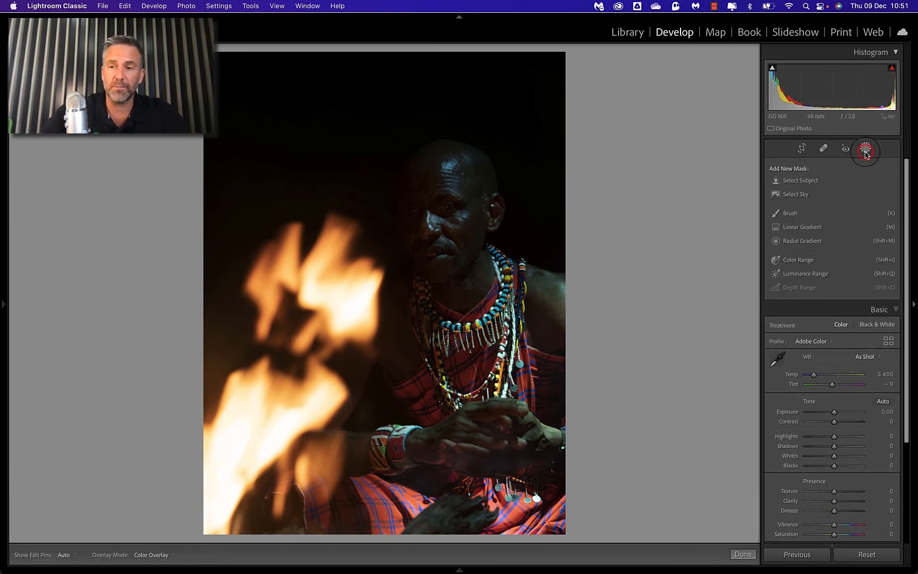
left_click(789, 182)
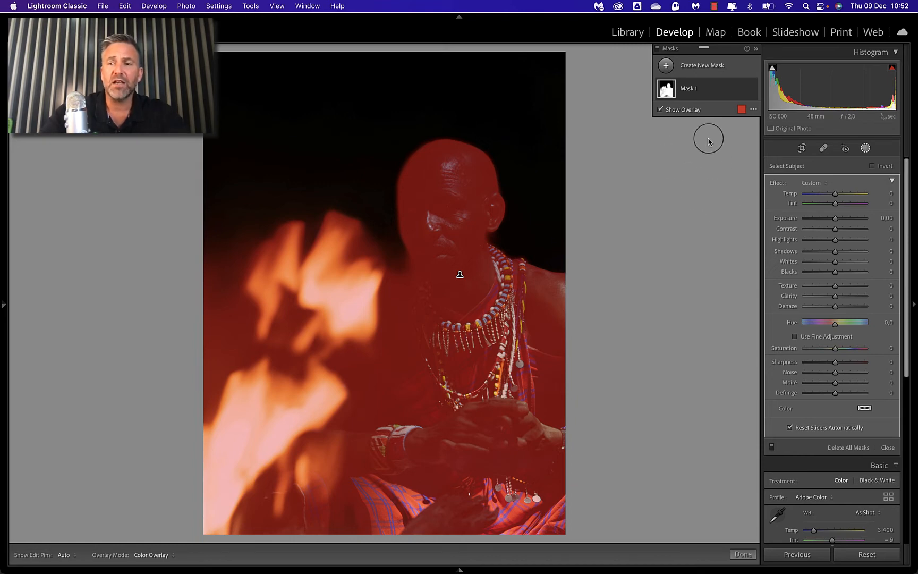
left_click(739, 88)
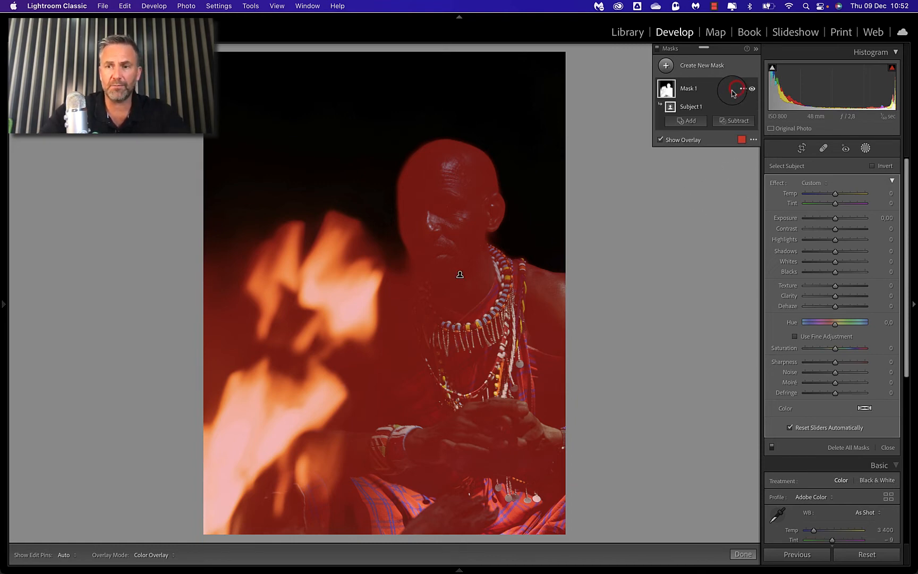
left_click(742, 89)
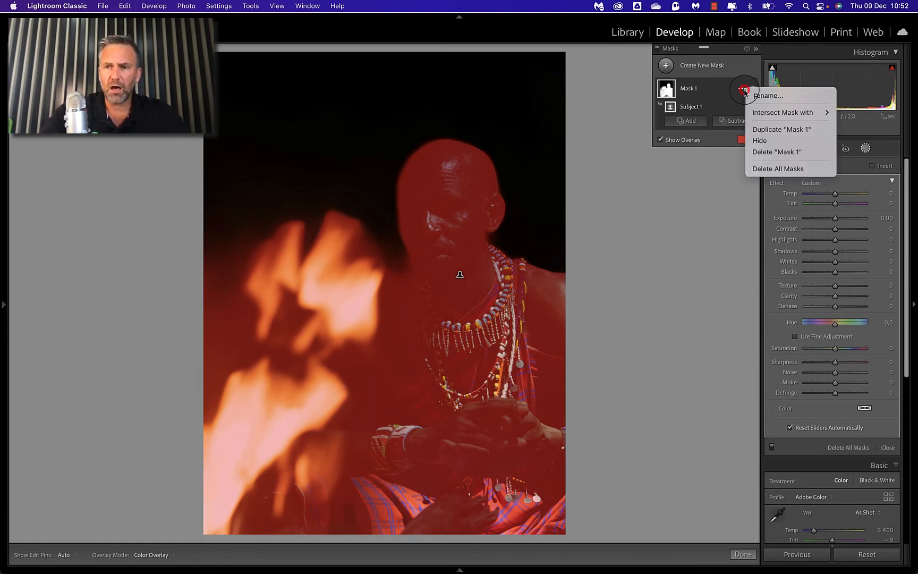
left_click(770, 152)
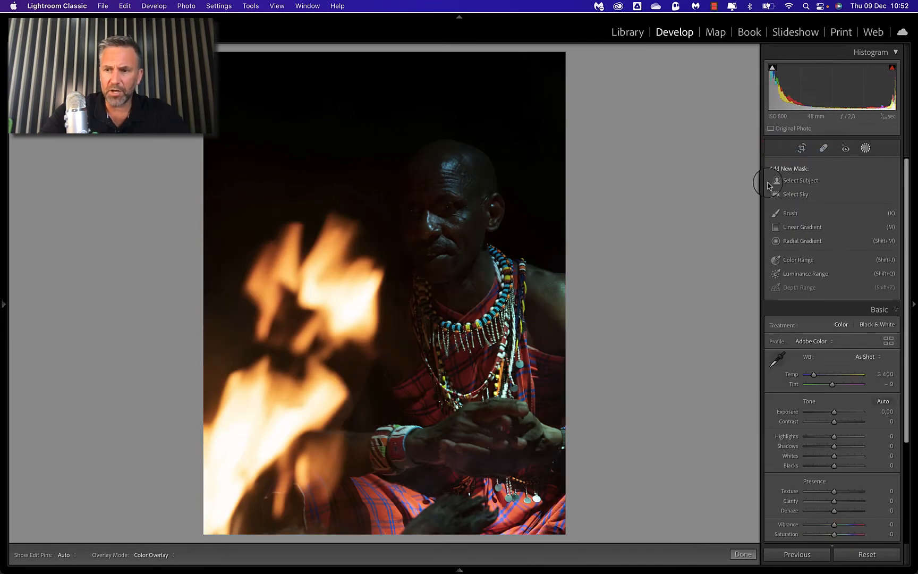
Step: Create a brush mask and paint it over the flames in front of the man
left_click(865, 149)
left_click(865, 149)
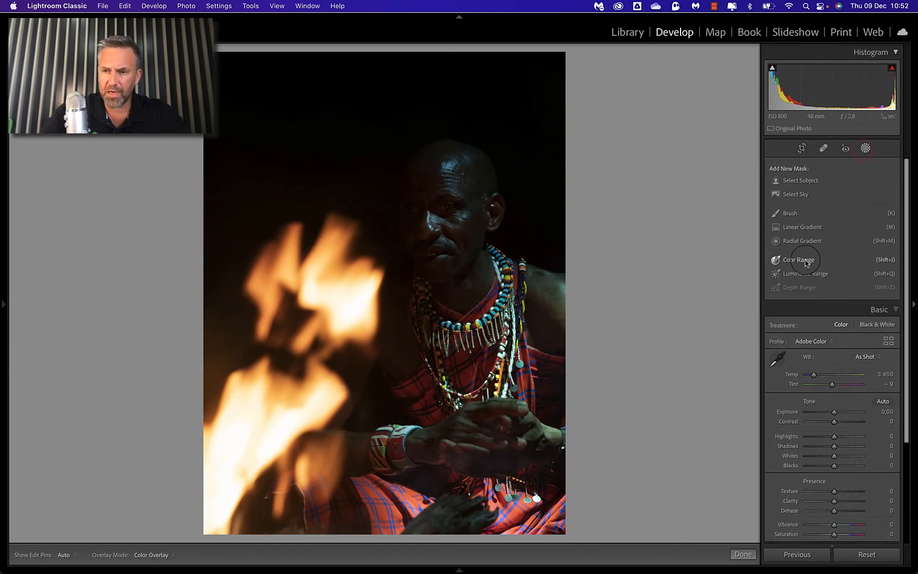
left_click(797, 216)
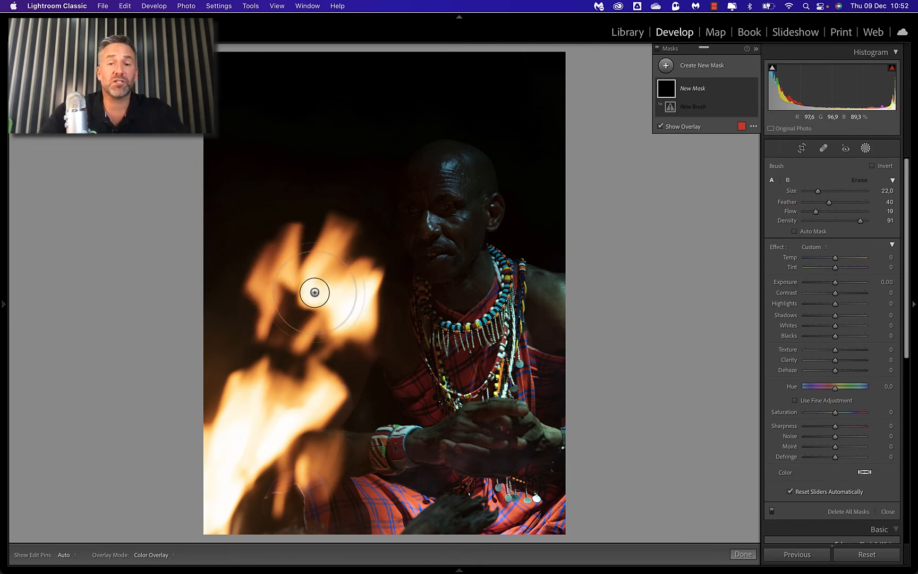
mouse_move(315, 292)
left_mouse_down()
mouse_move(281, 337)
mouse_move(313, 312)
mouse_move(237, 477)
mouse_move(285, 360)
mouse_move(266, 280)
mouse_move(317, 348)
mouse_move(287, 440)
mouse_move(276, 312)
mouse_move(283, 254)
mouse_move(257, 411)
mouse_move(294, 390)
mouse_move(286, 418)
mouse_move(268, 416)
mouse_move(297, 345)
mouse_move(255, 315)
left_mouse_up()
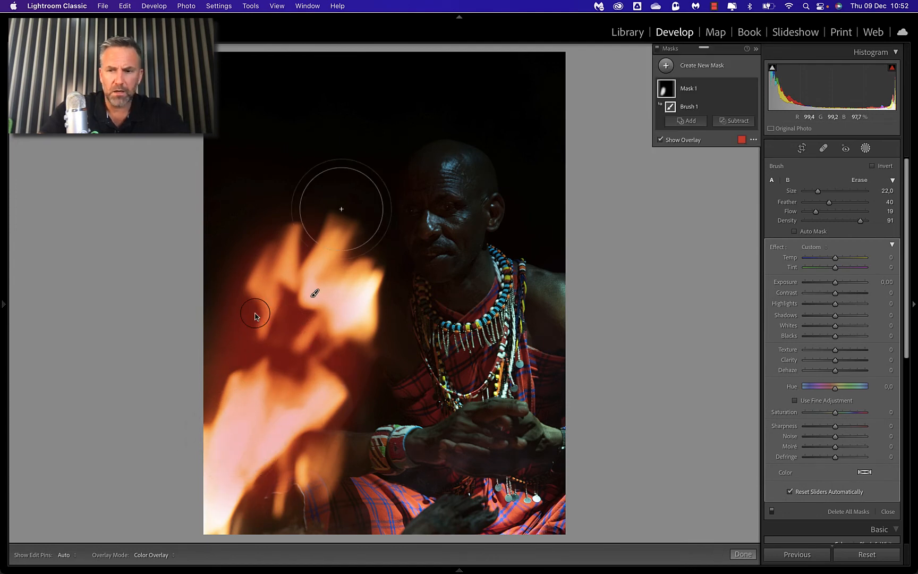
Step: Create a second brush mask and paint it over the man's face, neck, chest, shoulder and the area beside the flames
left_click(666, 66)
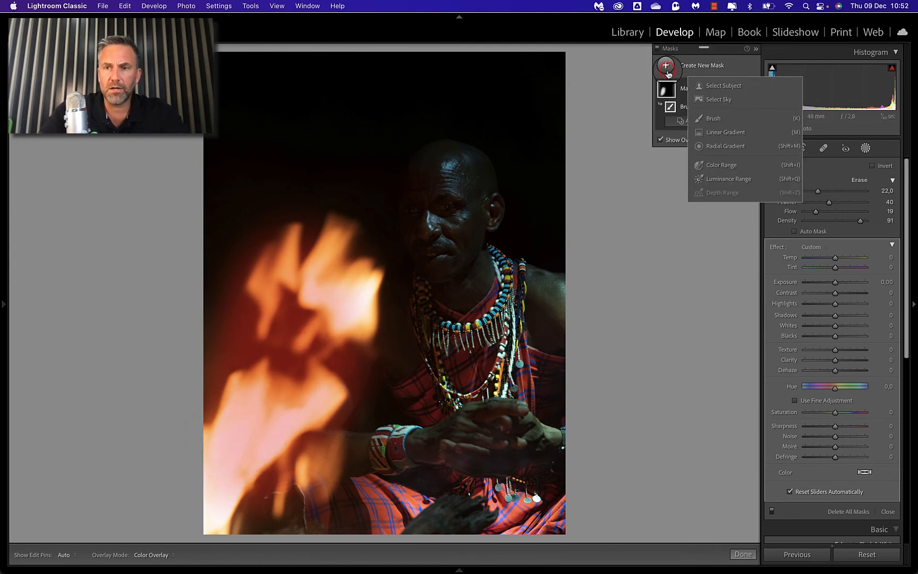
left_click(714, 118)
mouse_move(453, 195)
left_mouse_down()
mouse_move(459, 214)
mouse_move(472, 168)
mouse_move(463, 274)
mouse_move(556, 305)
mouse_move(510, 279)
left_mouse_up()
left_click_drag(424, 297, 407, 372)
left_click(357, 438)
left_click(361, 422)
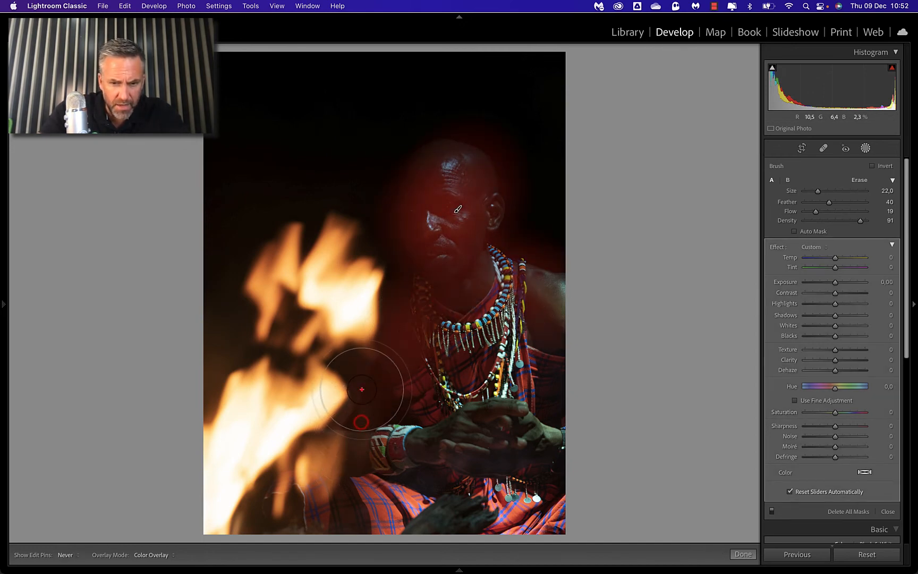
mouse_move(444, 195)
left_mouse_down()
mouse_move(484, 272)
mouse_move(558, 303)
left_mouse_up()
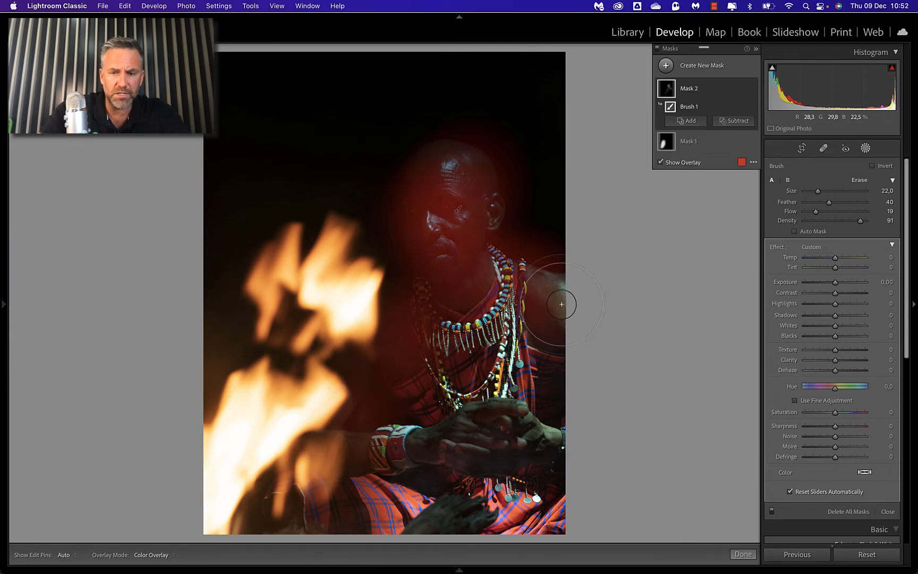
Step: Create a third brush mask and paint it over the red checked cloth along the lower edge of the photo
left_click(666, 65)
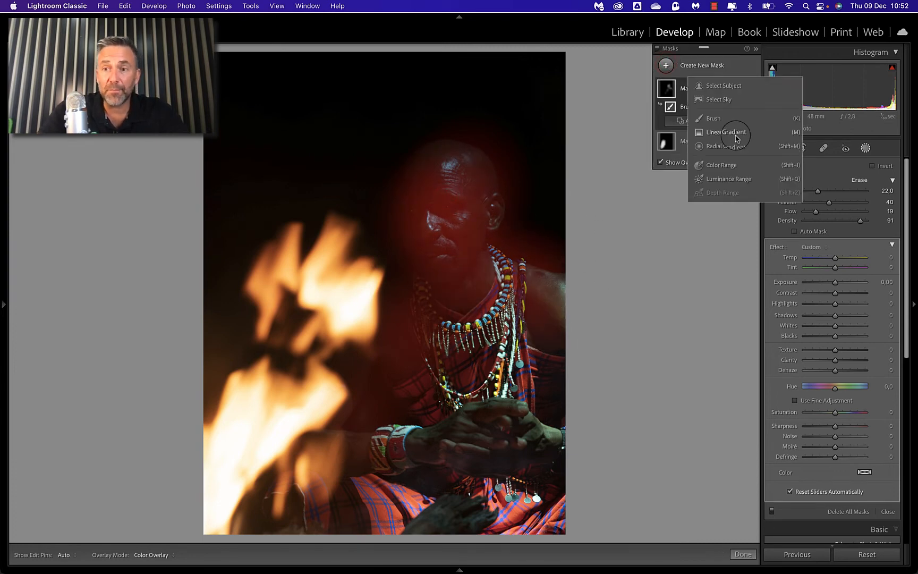
left_click(712, 117)
mouse_move(382, 516)
left_mouse_down()
mouse_move(556, 516)
mouse_move(352, 507)
mouse_move(517, 505)
mouse_move(515, 496)
mouse_move(422, 485)
mouse_move(461, 481)
mouse_move(366, 498)
mouse_move(523, 491)
mouse_move(325, 515)
left_mouse_up()
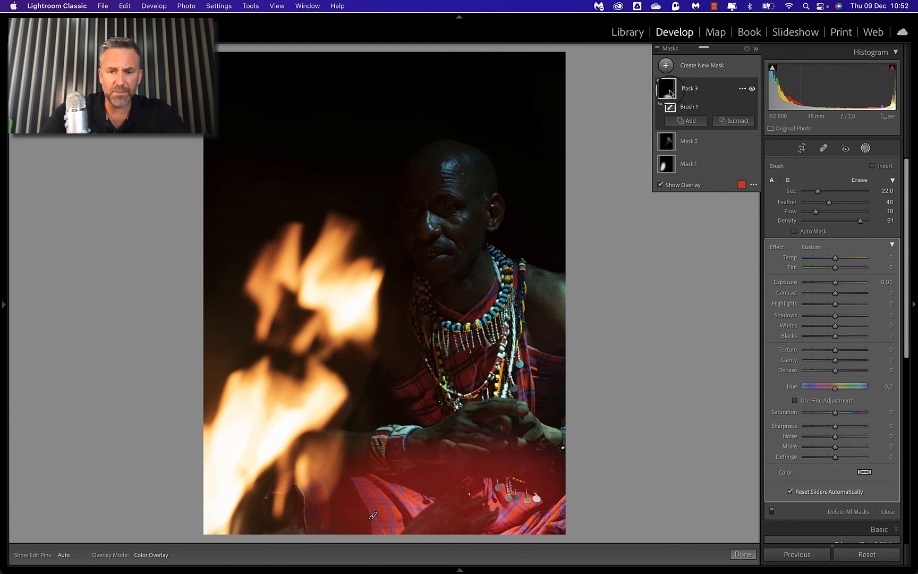
Step: Hide the overlay, set the fire mask, Mask 1, to Exposure -1.42 and Highlights -27, and compare with the masks off and on
left_click(667, 163)
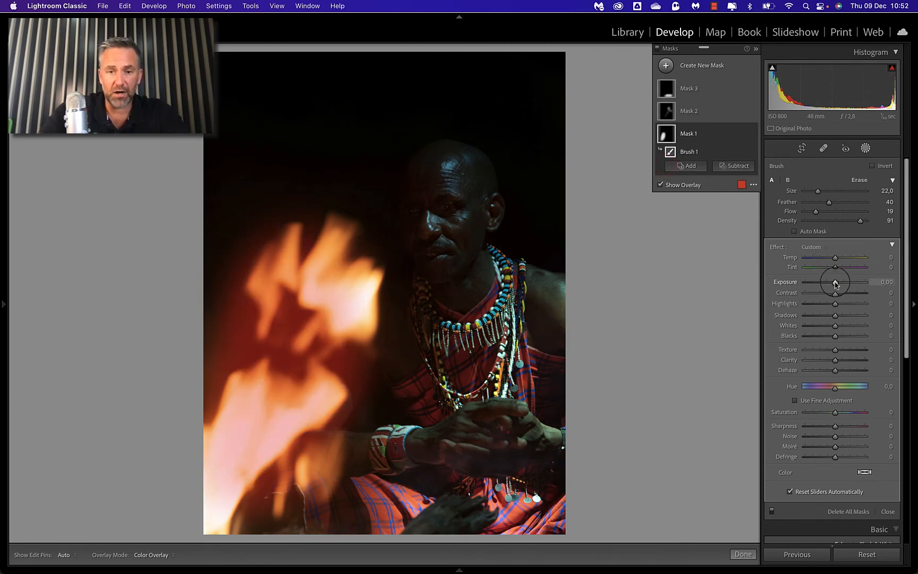
key("o")
left_click_drag(836, 283, 811, 304)
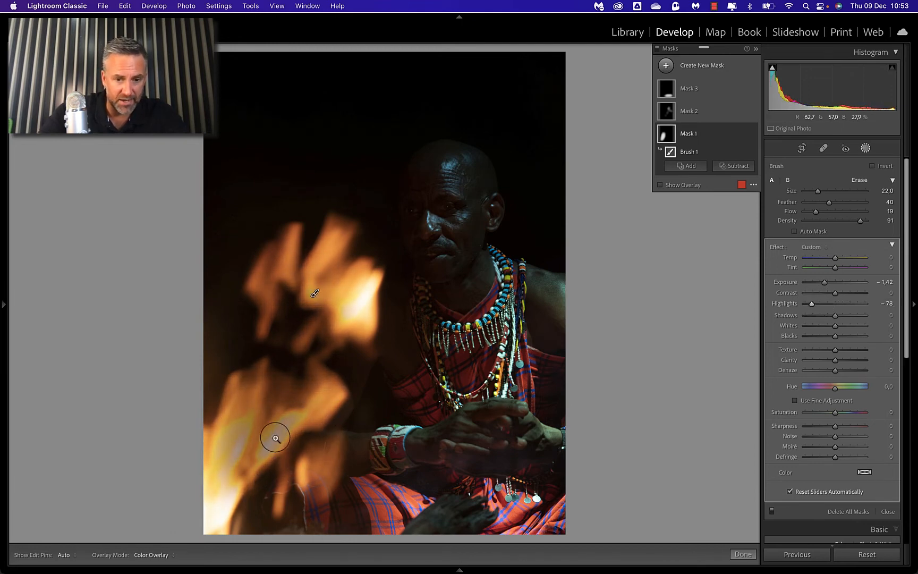
key("z")
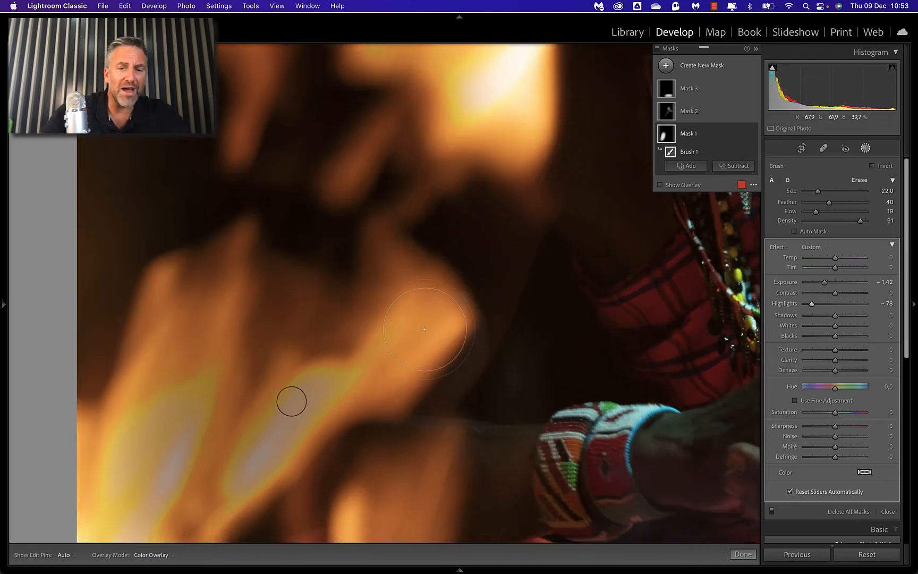
left_click_drag(811, 304, 827, 304)
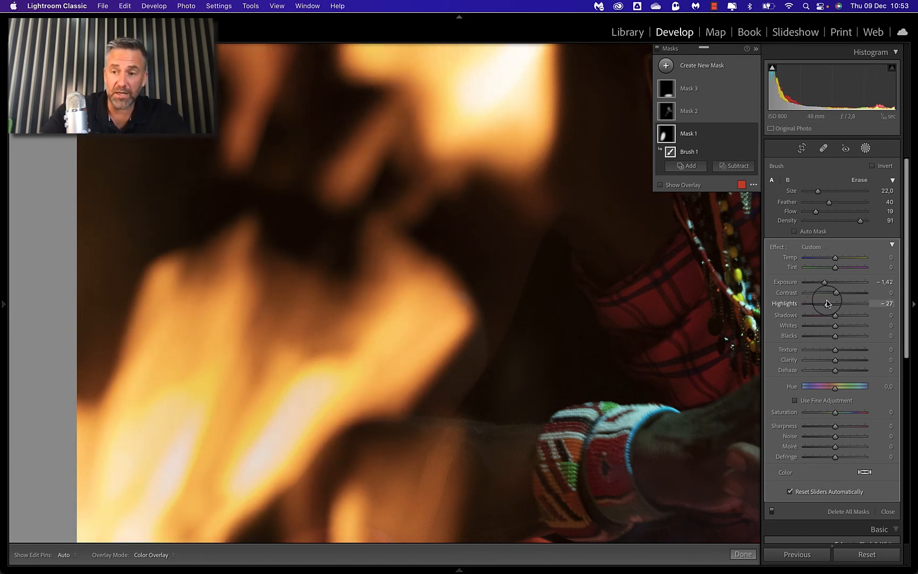
key("z")
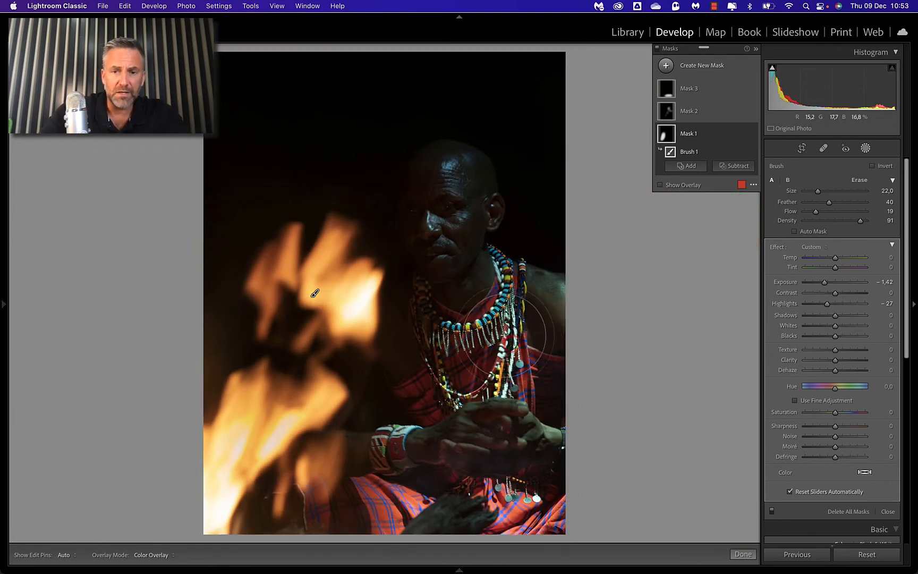
left_click(658, 51)
left_click(658, 52)
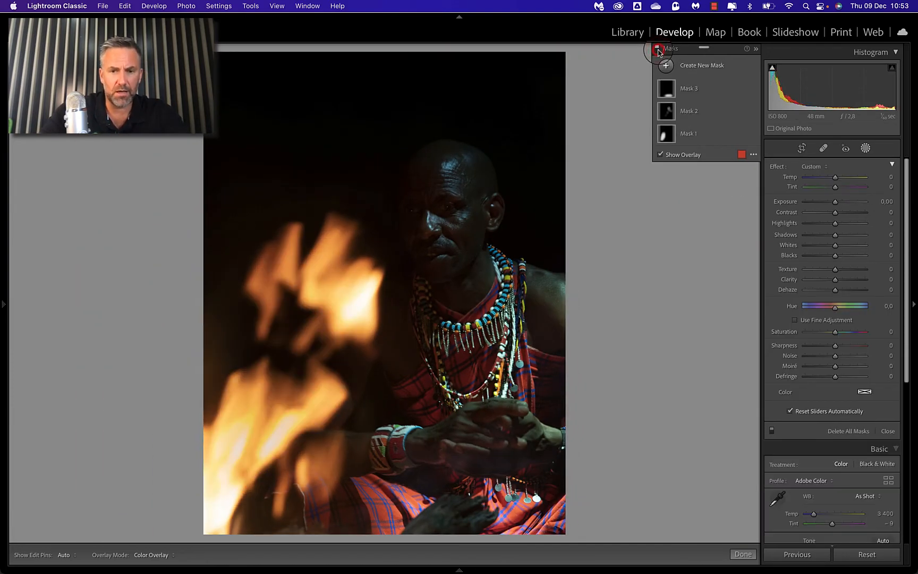
Step: Set the mask over the man's face and shoulder, Mask 2, to Exposure 1.60 and Shadows 12
left_click(667, 110)
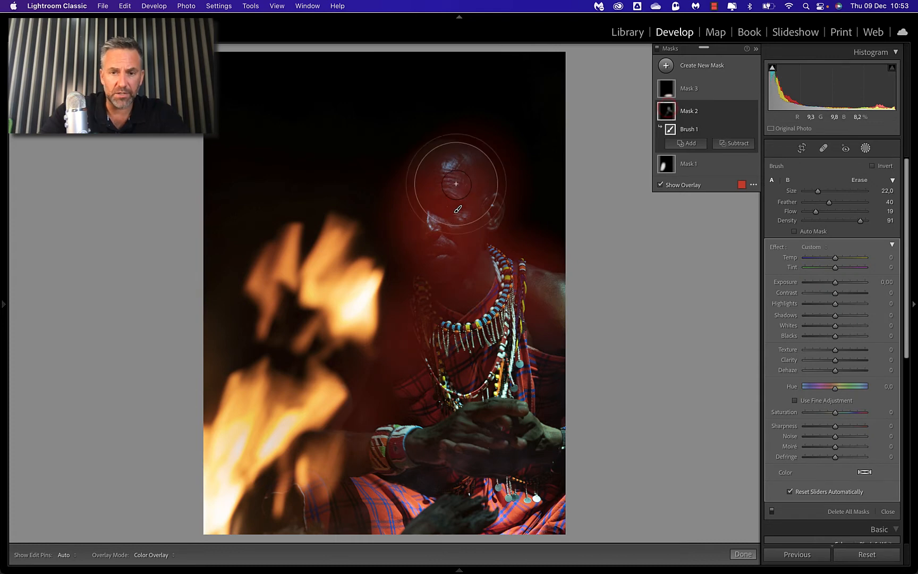
left_click_drag(836, 282, 836, 284)
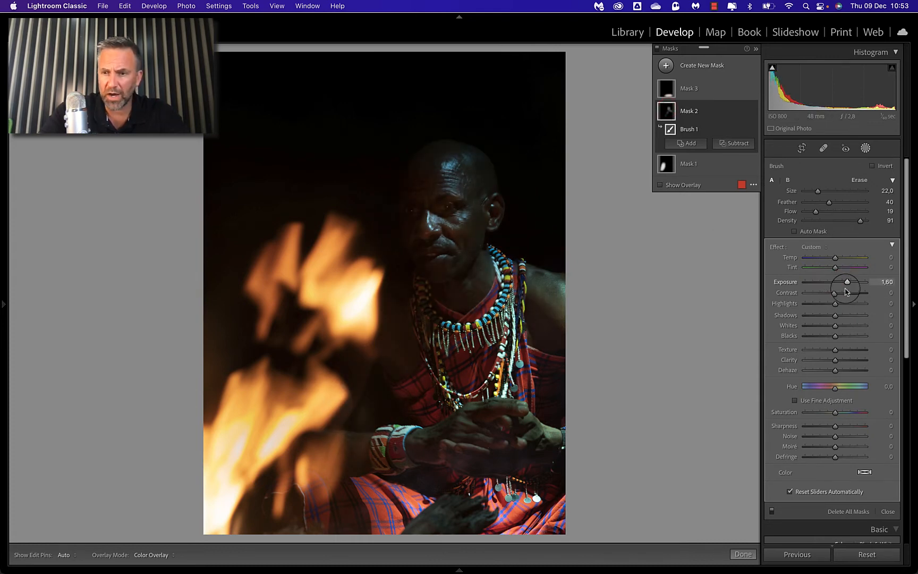
left_click_drag(834, 316, 838, 318)
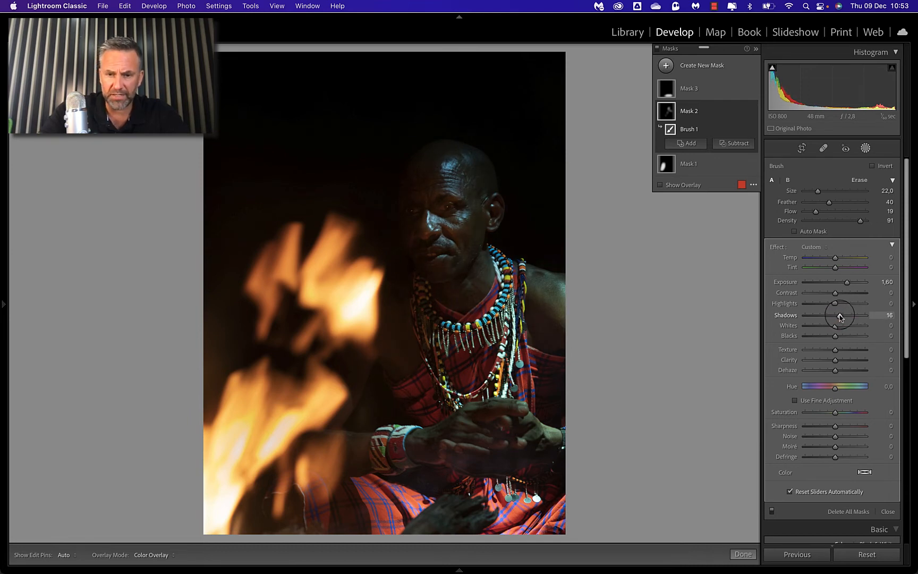
mouse_move(840, 317)
left_mouse_down()
mouse_move(872, 317)
mouse_move(839, 317)
left_mouse_up()
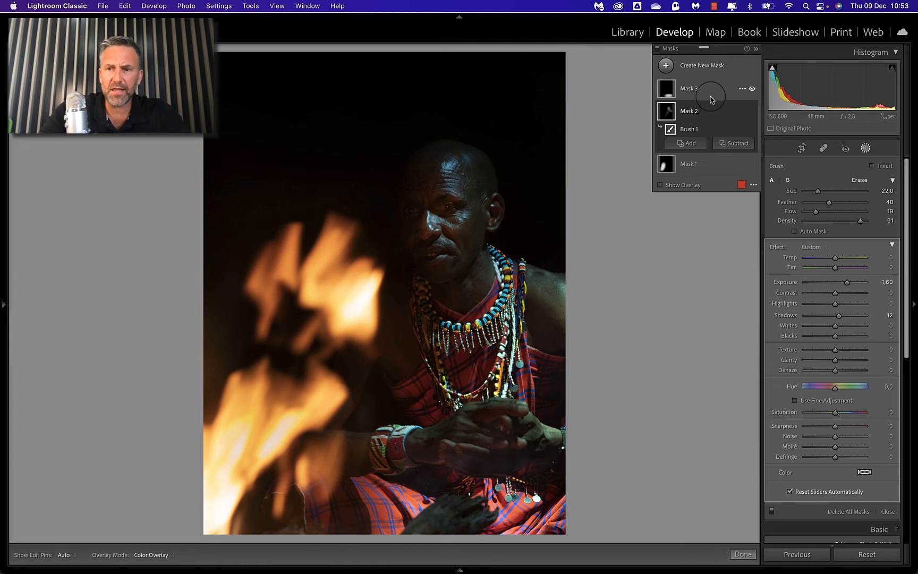
Step: Set the cloth mask, Mask 3, to Exposure -1.38 and Highlights -44, and compare the photo with the masks off and on
left_click(667, 89)
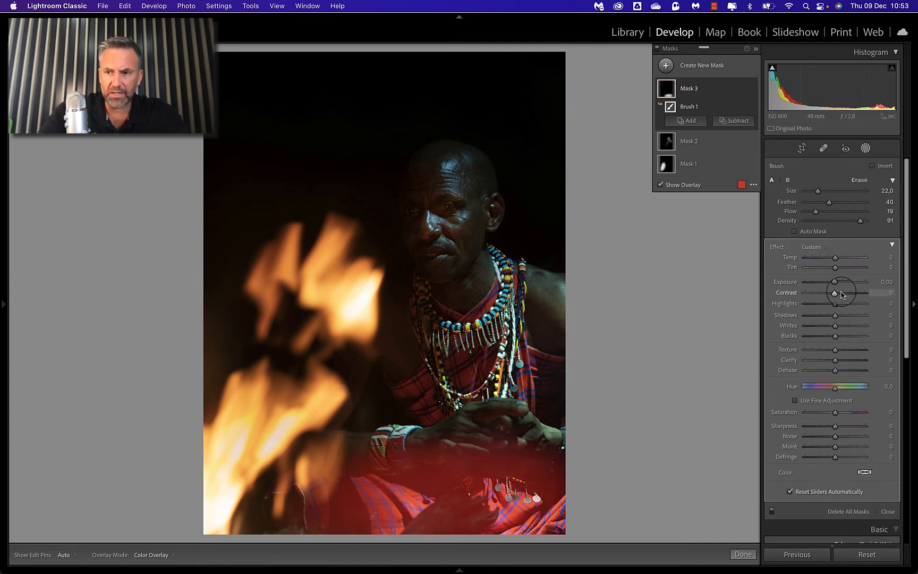
left_click_drag(835, 281, 826, 284)
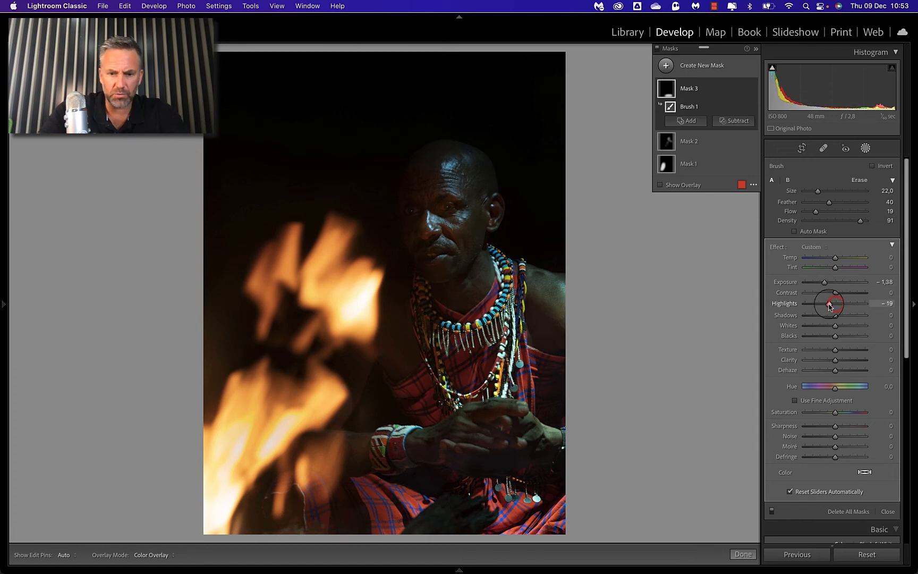
left_click(658, 50)
left_click(658, 51)
left_click(658, 50)
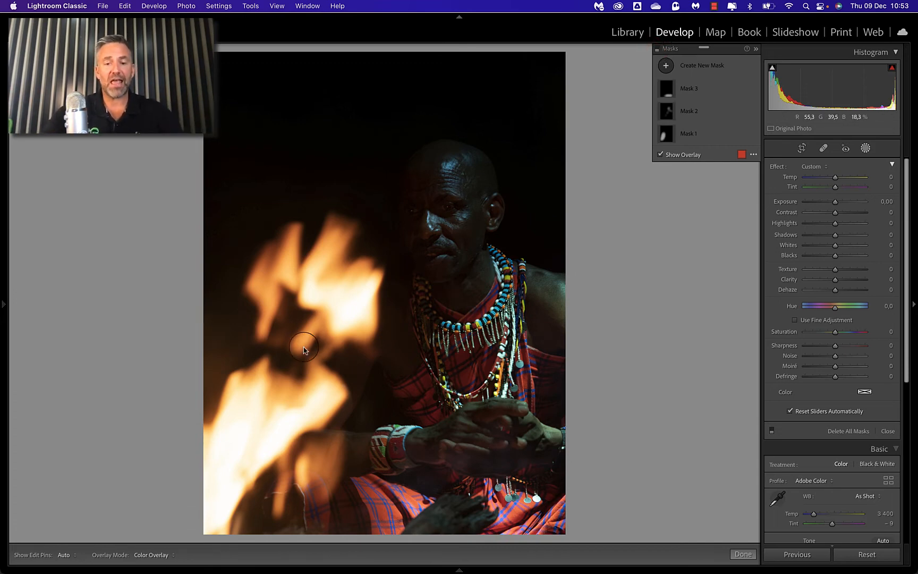
left_click(657, 50)
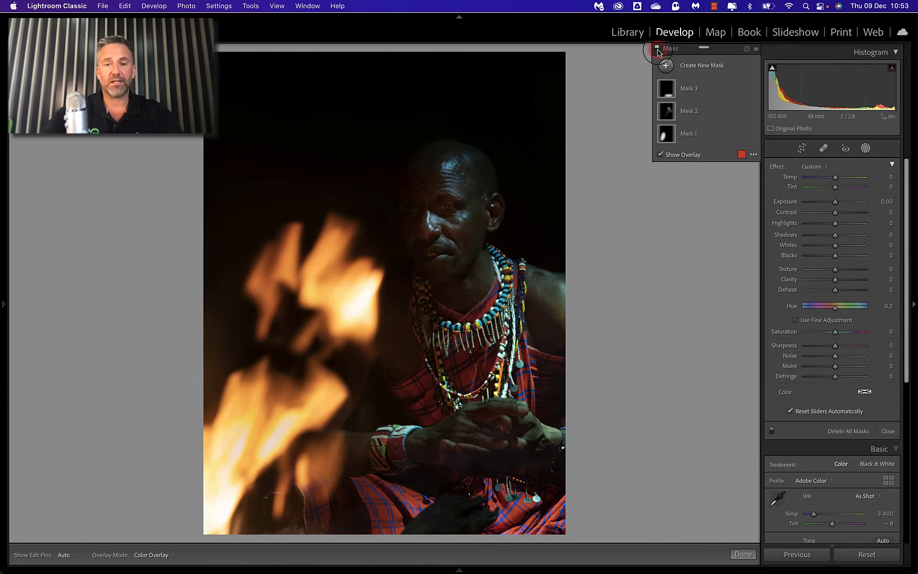
left_click(657, 49)
left_click(658, 50)
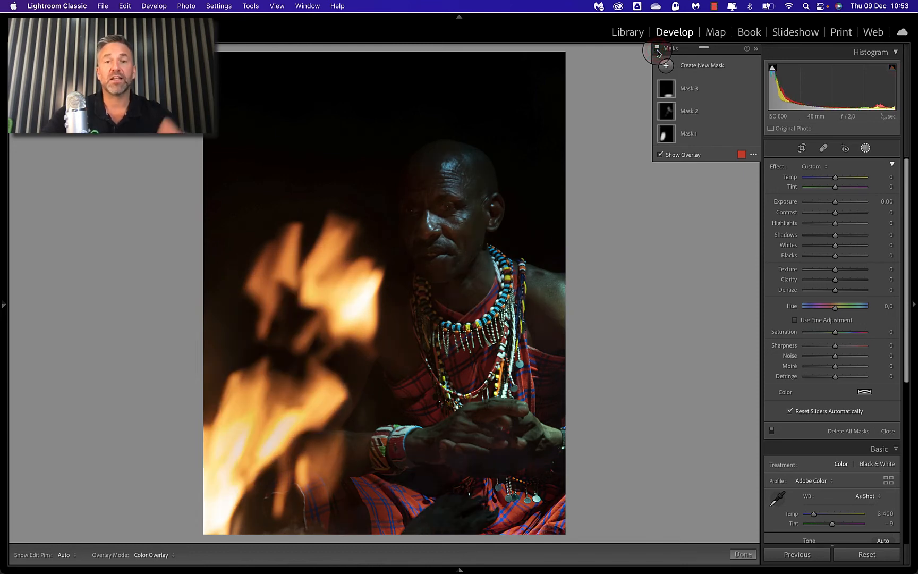
left_click(657, 50)
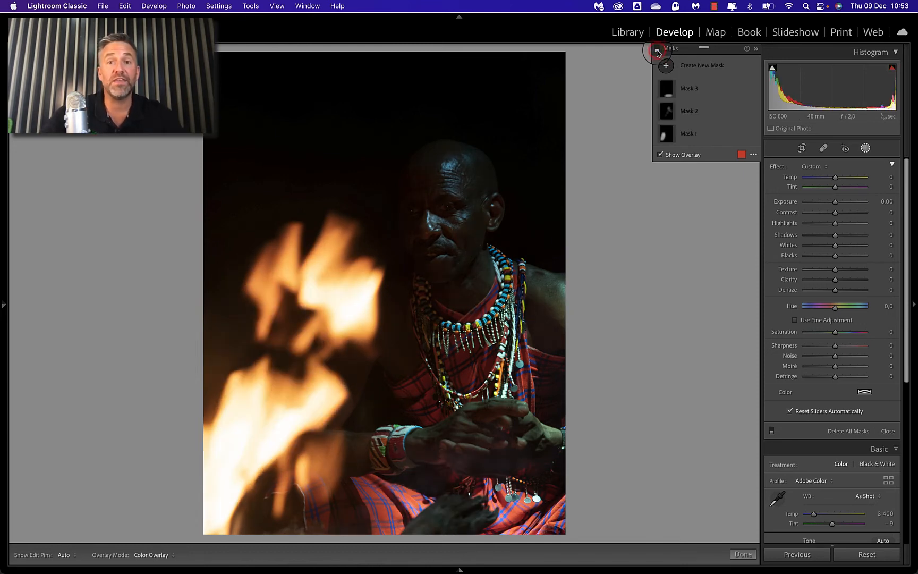
left_click(863, 143)
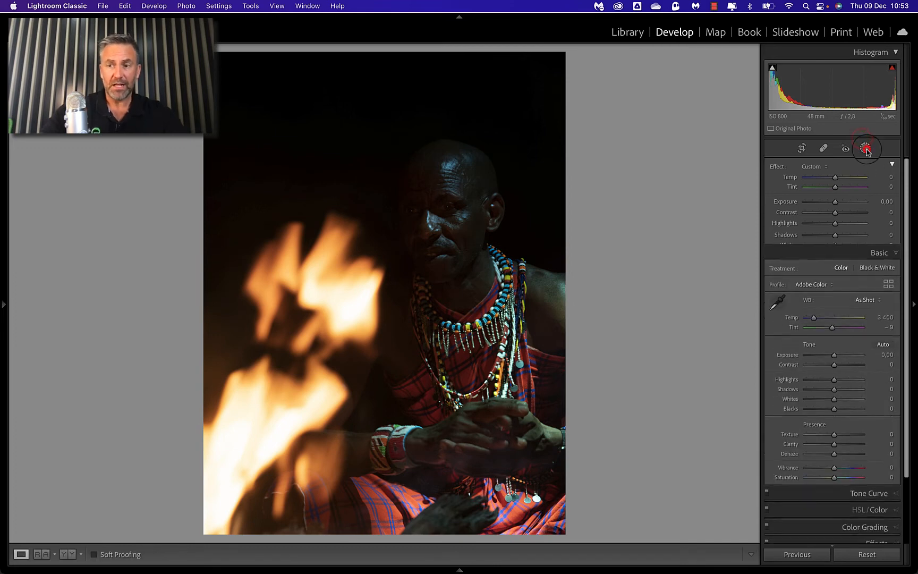
Step: Go to the next photo and crop it tighter around the seated man, trimming the dark area along its right and lower edges
key("Right")
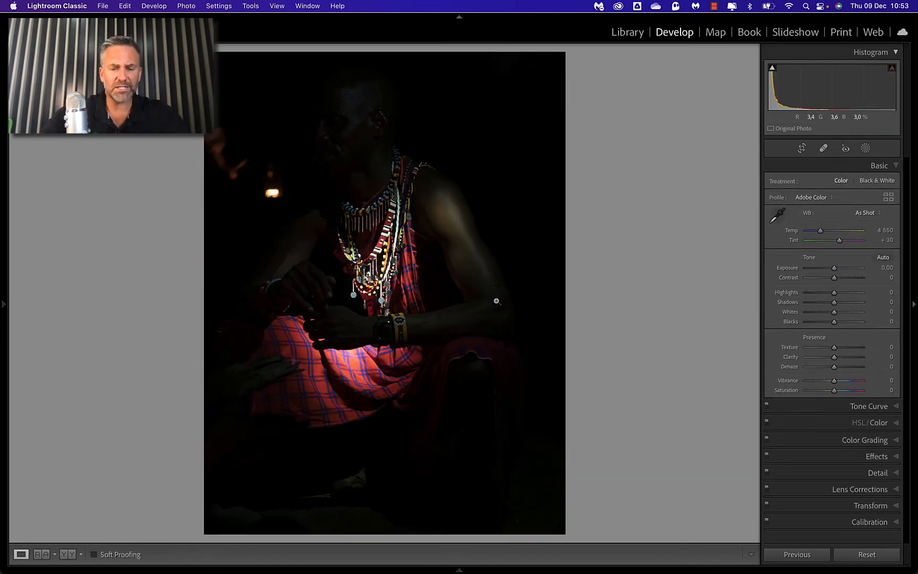
key("r")
left_click_drag(565, 531, 539, 498)
key("Return")
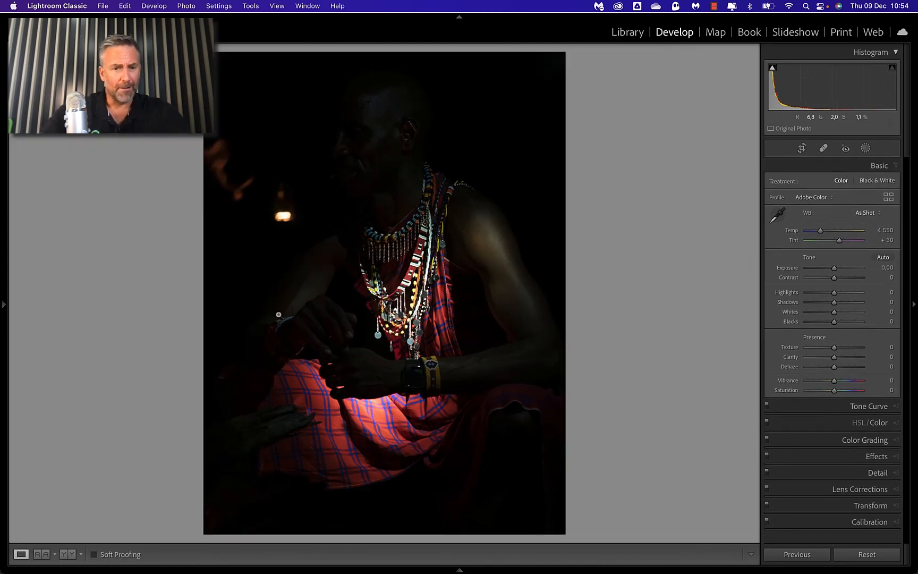
Step: Remove the bright spot of light in front of the man's face with a Heal spot of size 67
key("q")
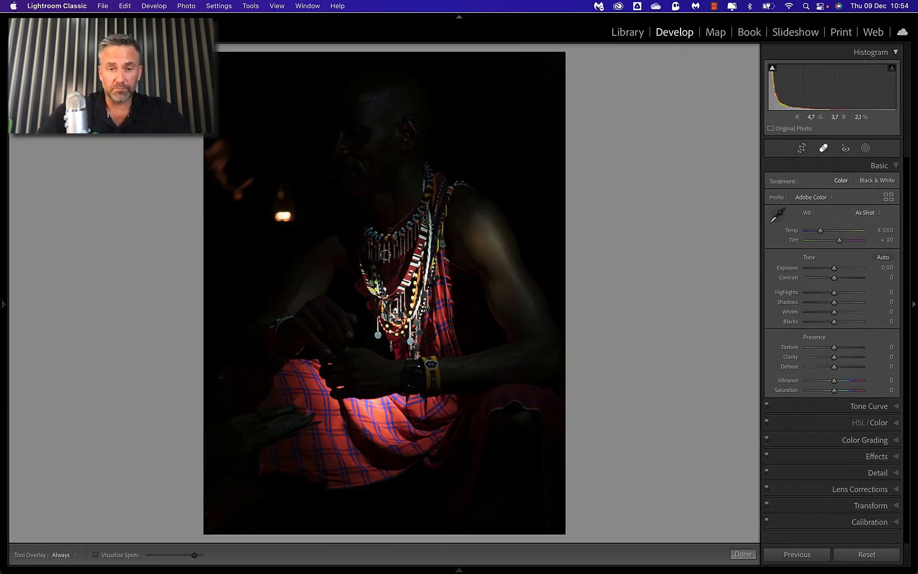
left_click(286, 213)
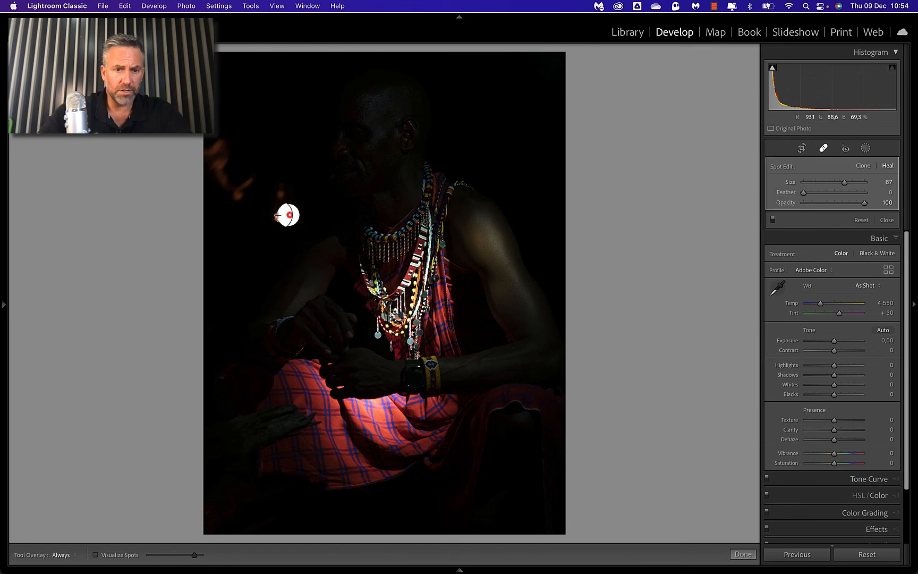
key("q")
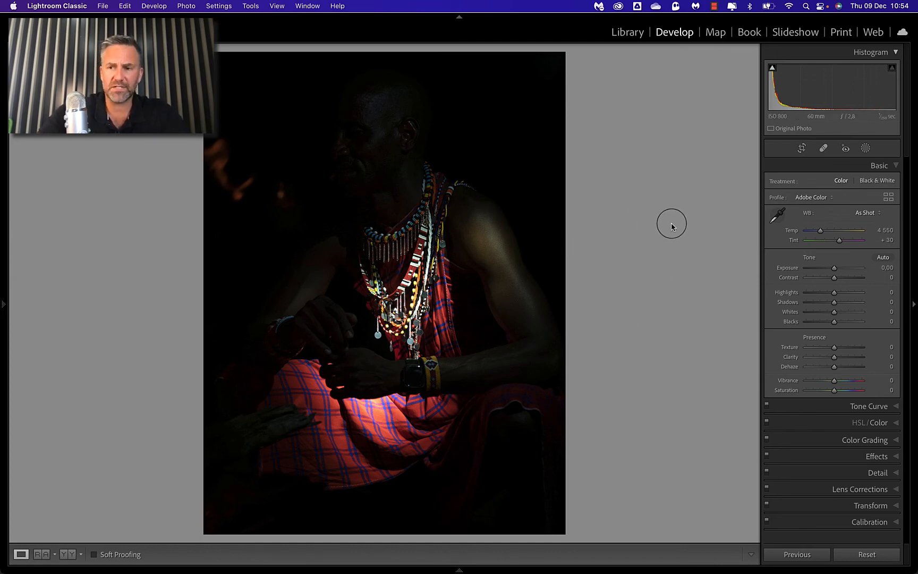
Step: Create a brush mask and paint it over the bead necklaces on the man's chest and the red checked cloth on his lap
mouse_move(835, 281)
left_mouse_down()
mouse_move(850, 279)
mouse_move(834, 282)
left_mouse_up()
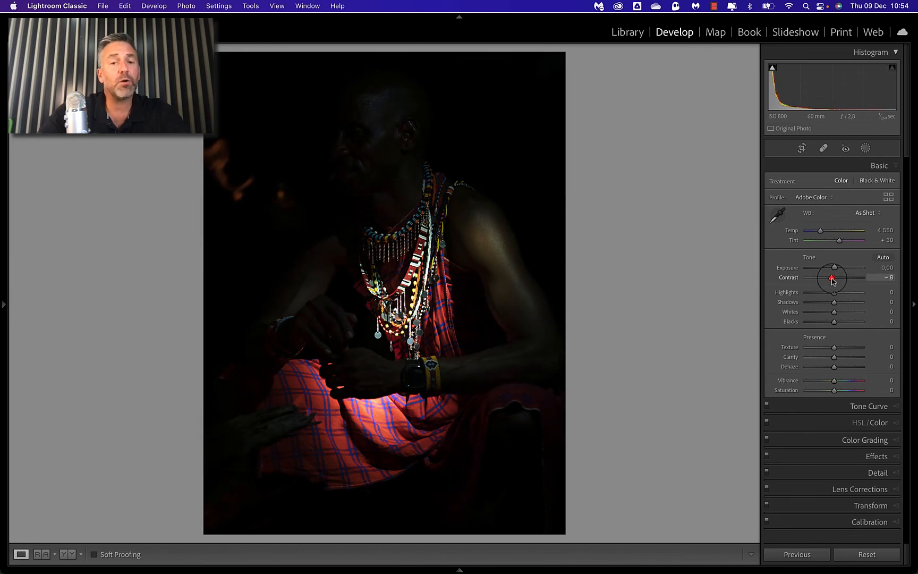
left_click(866, 149)
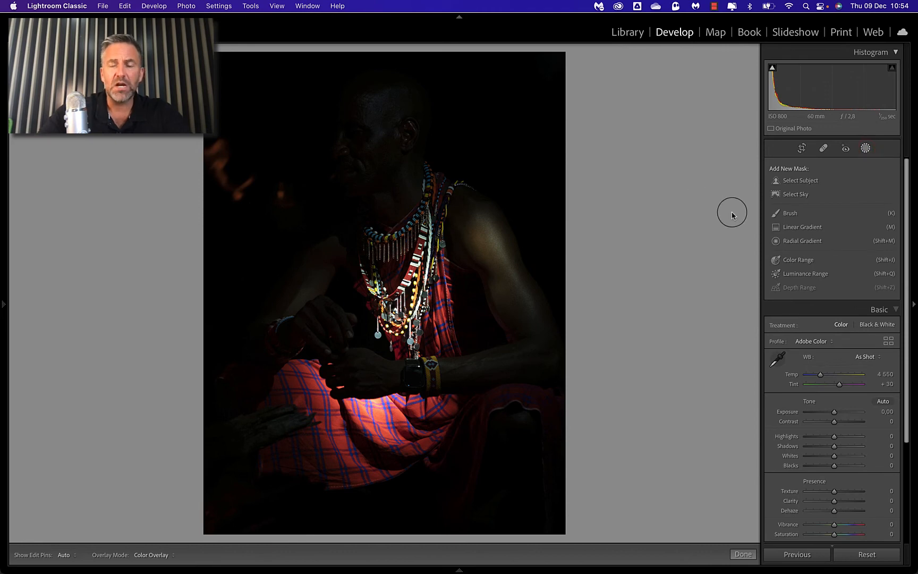
left_click(790, 214)
scroll(287, 231, "down", 6)
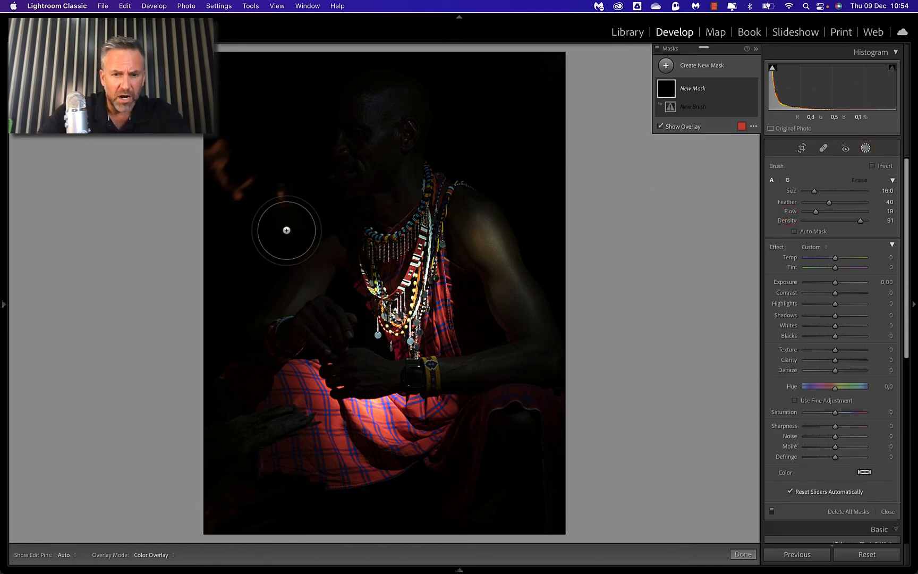
mouse_move(436, 274)
left_mouse_down()
mouse_move(395, 278)
mouse_move(413, 275)
mouse_move(418, 307)
mouse_move(361, 263)
mouse_move(372, 319)
mouse_move(382, 297)
left_mouse_up()
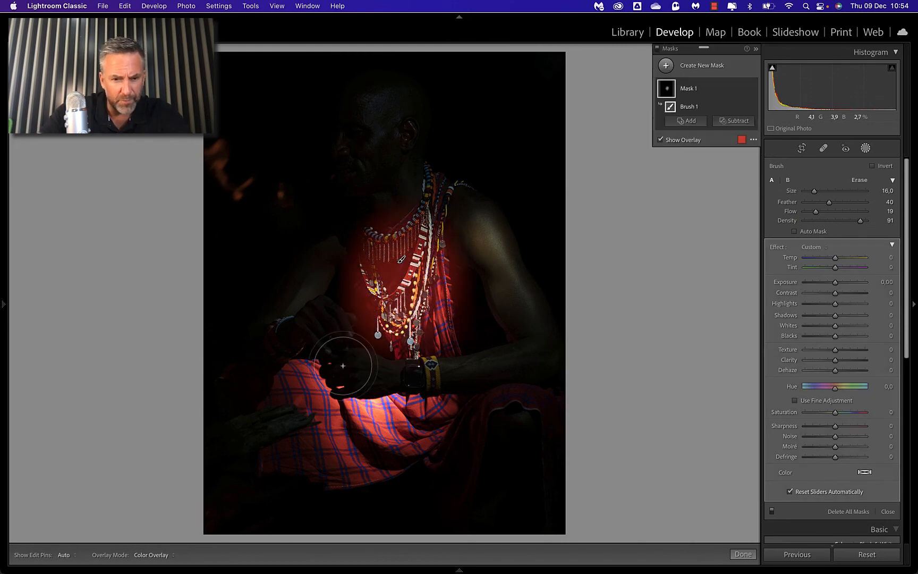
mouse_move(291, 393)
left_mouse_down()
mouse_move(453, 405)
mouse_move(291, 478)
left_mouse_up()
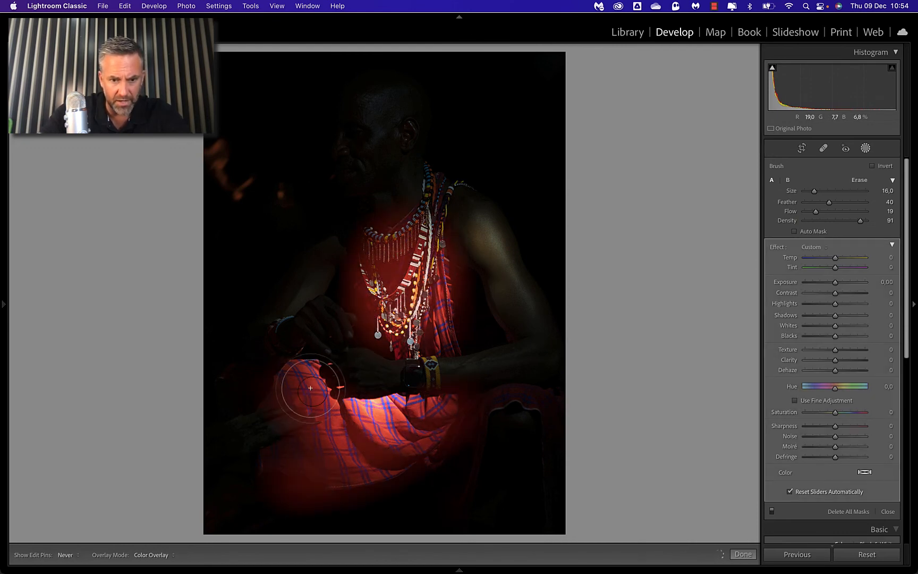
left_click_drag(834, 282, 836, 283)
Step: Create a second brush mask and paint it over the man's lit shoulder, upper arm and forearm down to the wrist and hand
left_click(666, 65)
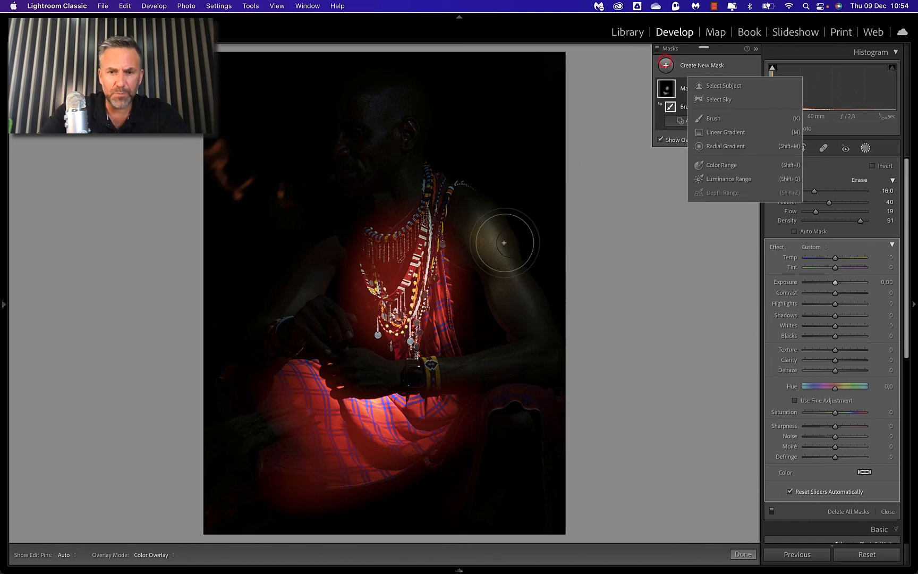
left_click(478, 233)
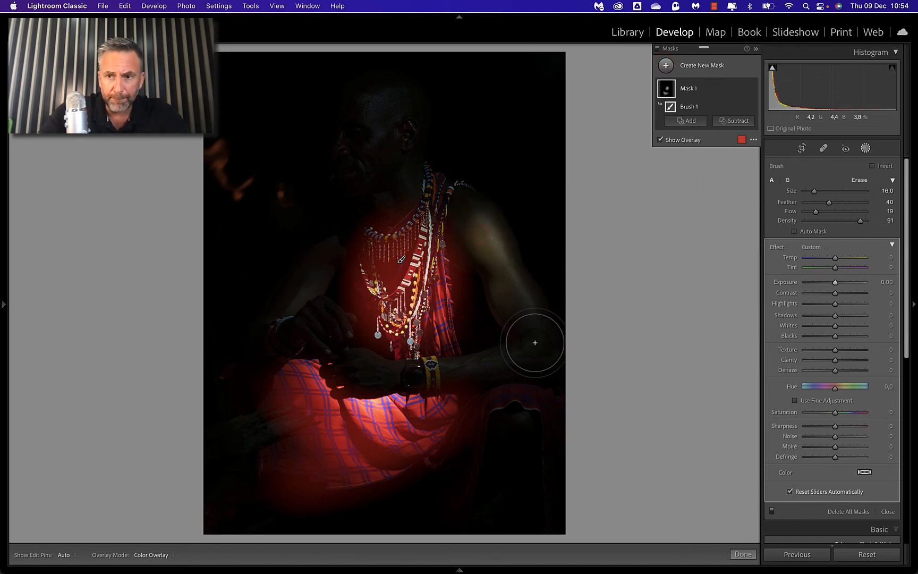
left_click(666, 64)
left_click(722, 117)
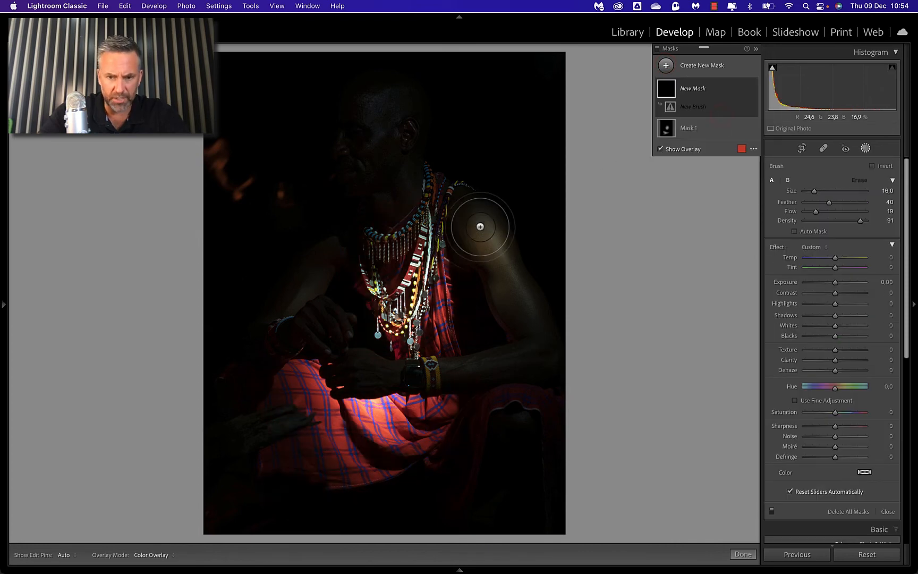
mouse_move(480, 227)
left_mouse_down()
mouse_move(517, 307)
mouse_move(470, 252)
mouse_move(528, 331)
mouse_move(381, 369)
mouse_move(520, 342)
mouse_move(461, 216)
left_mouse_up()
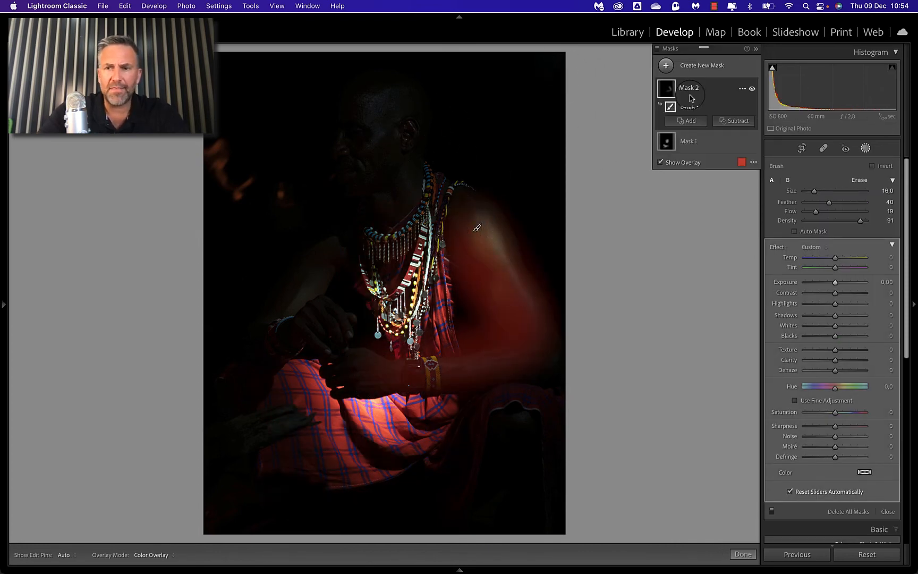
Step: Create a third brush mask and paint it over the man's face and his other, darker arm and hand
left_click(666, 65)
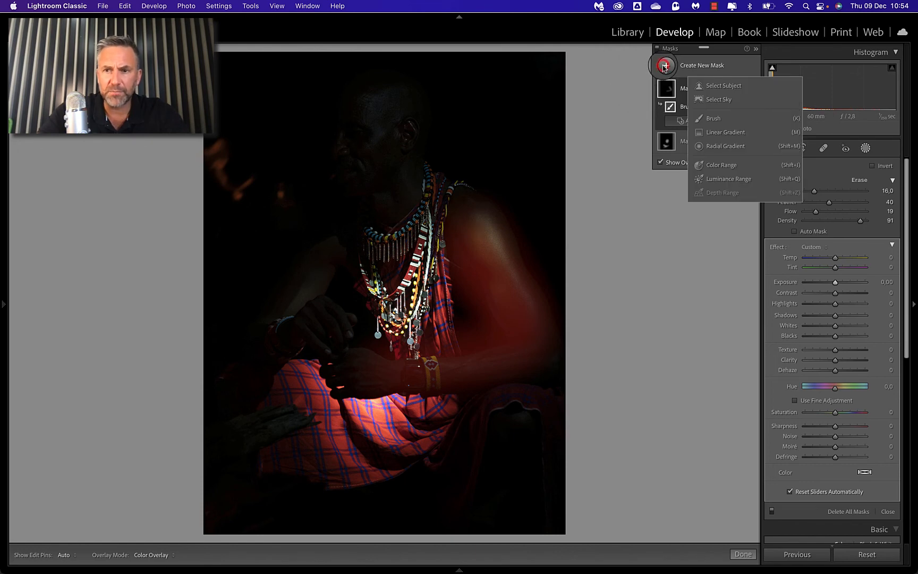
left_click(713, 119)
mouse_move(325, 263)
left_mouse_down()
mouse_move(293, 324)
mouse_move(317, 323)
left_mouse_up()
mouse_move(371, 170)
left_mouse_down()
mouse_move(365, 136)
mouse_move(392, 117)
mouse_move(385, 128)
left_mouse_up()
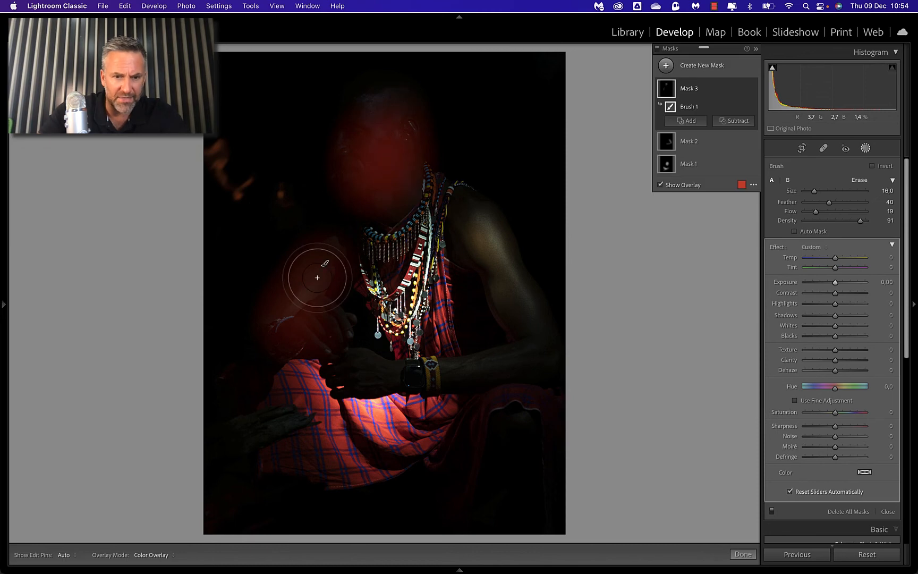
left_click_drag(317, 277, 296, 333)
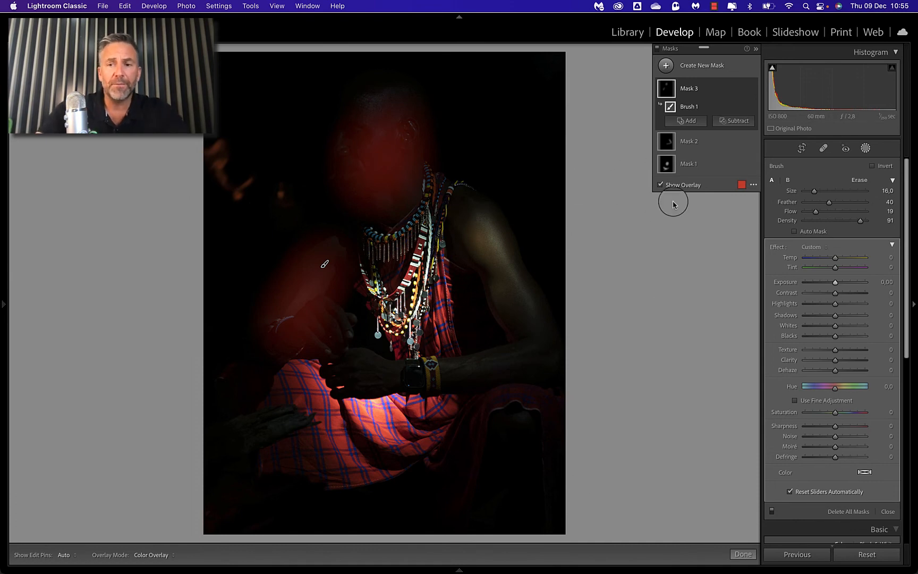
Step: Create a fourth brush mask and paint it over the faint orange flames in front of the man's face
left_click(666, 66)
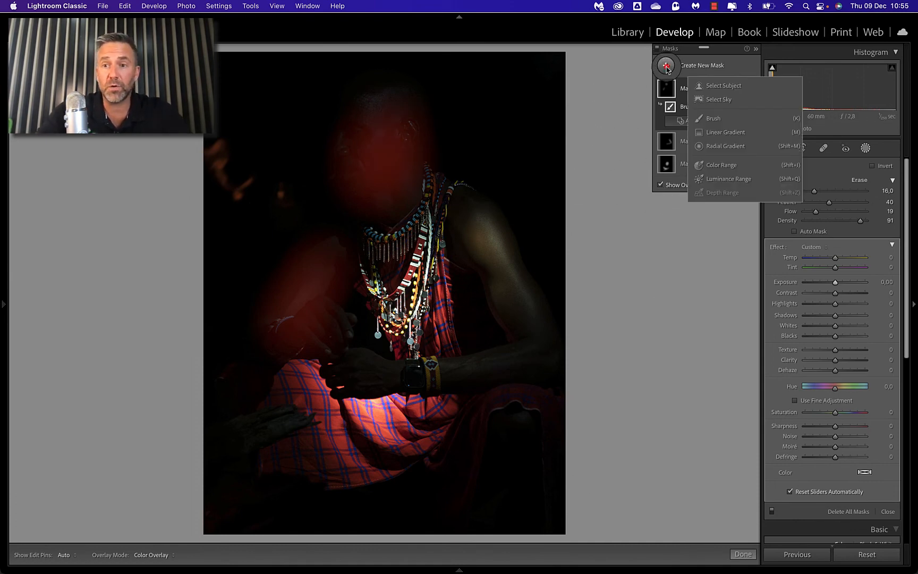
left_click(715, 120)
mouse_move(223, 145)
left_mouse_down()
mouse_move(288, 197)
mouse_move(185, 145)
left_mouse_up()
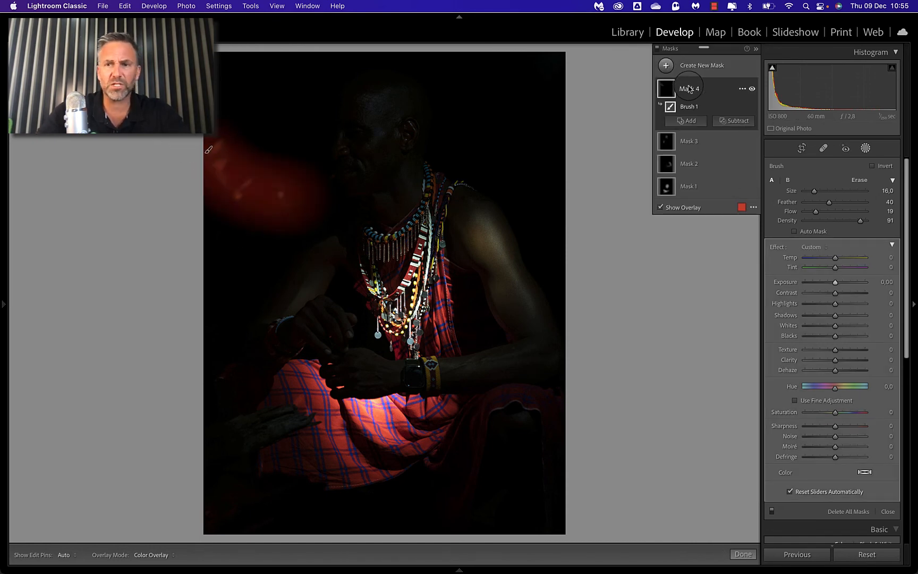
Step: Set the necklace and cloth mask, Mask 1, to Exposure 0.03, Highlights 16, Texture 64 and Clarity 46, checking the beads up close
left_click(665, 190)
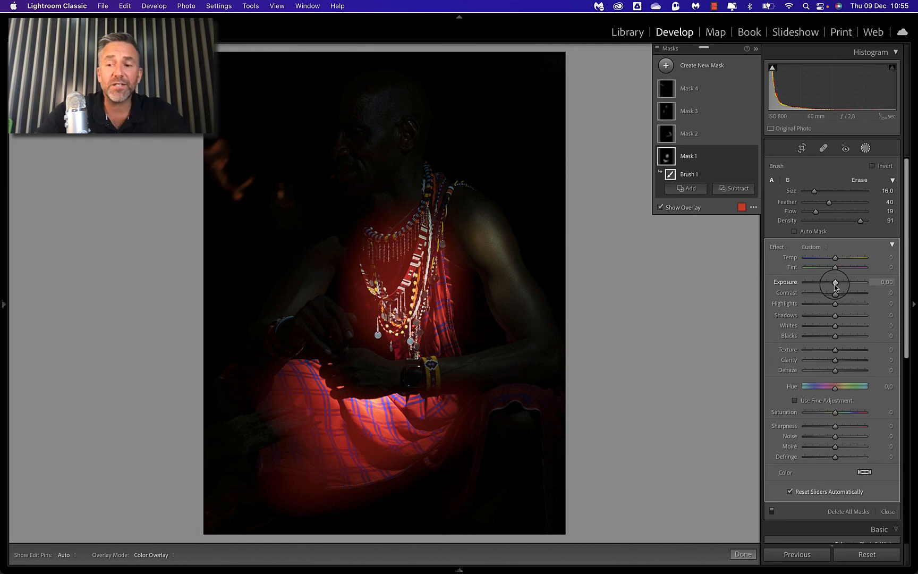
left_click_drag(836, 287, 835, 287)
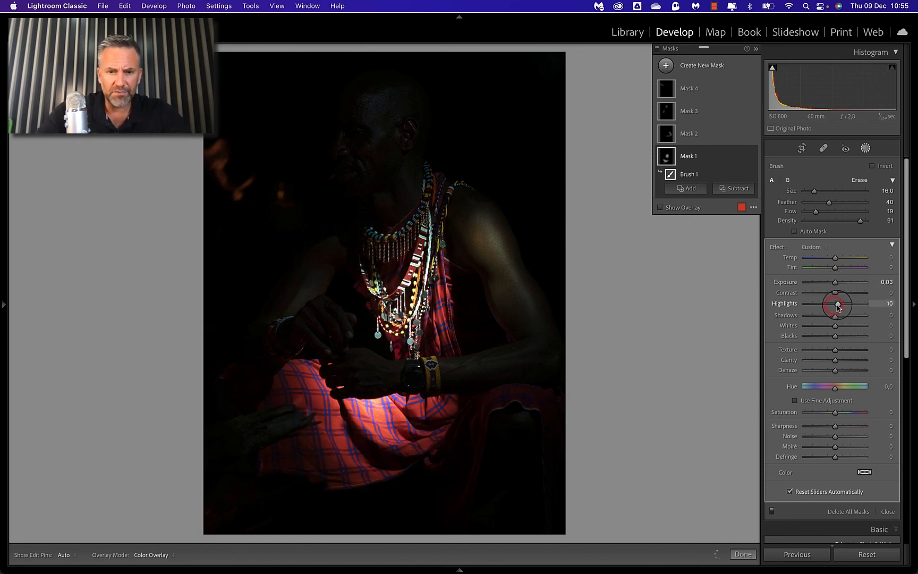
left_click_drag(838, 307, 841, 308)
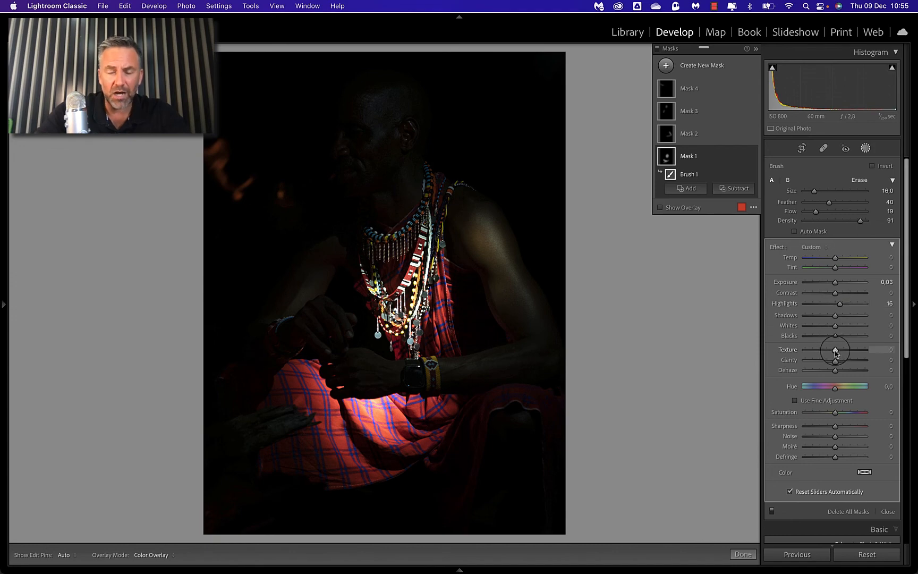
left_click(442, 322)
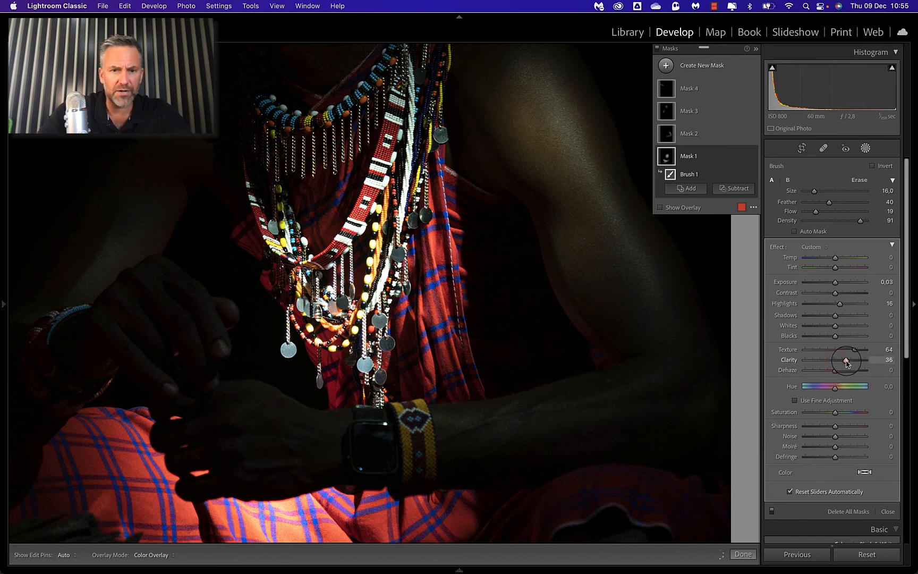
mouse_move(846, 362)
left_mouse_down()
mouse_move(805, 375)
mouse_move(853, 375)
left_mouse_up()
key("z")
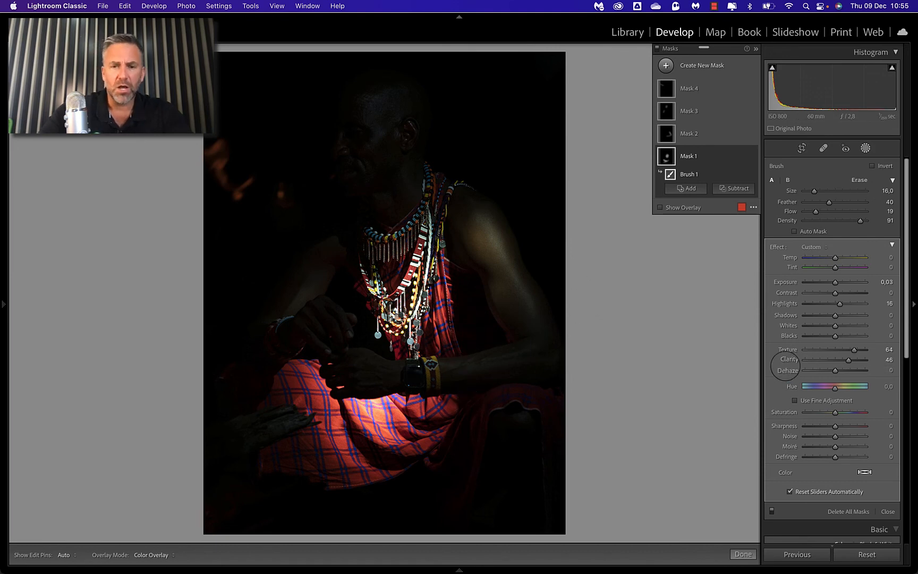
Step: Set the lit shoulder and arm mask, Mask 2, to Exposure 0.63 and Highlights 18
left_click(666, 135)
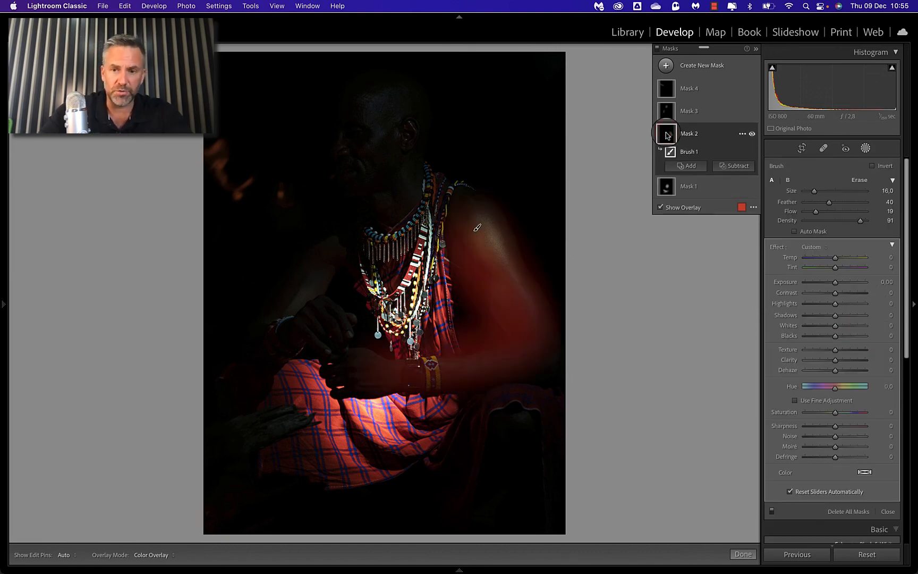
left_click_drag(835, 283, 836, 283)
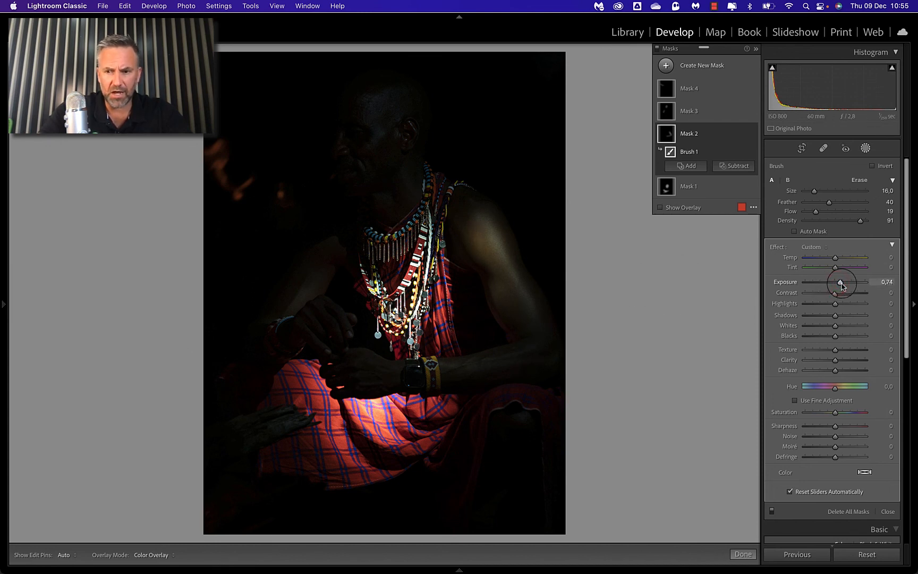
left_click_drag(835, 303, 845, 307)
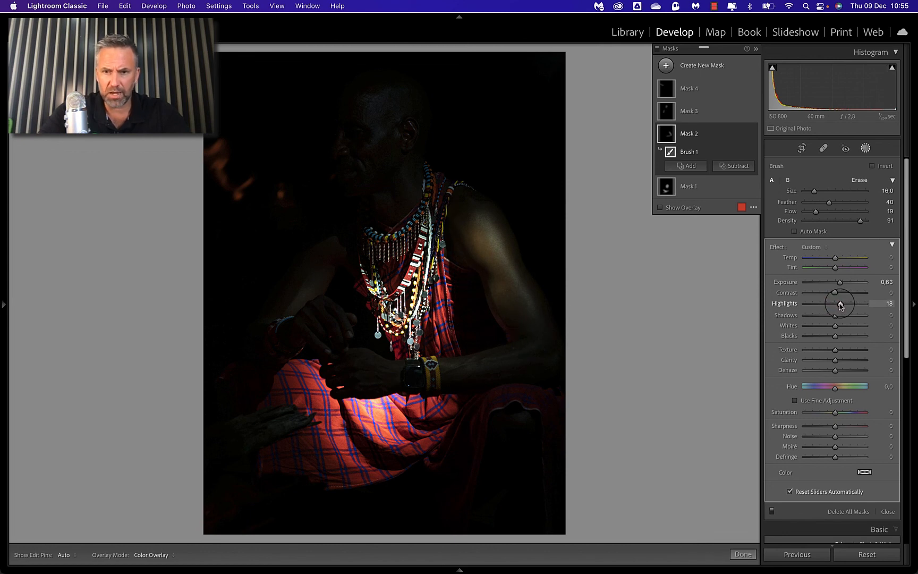
Step: Set the face and darker arm mask, Mask 3, to Exposure 2.03 and Highlights 31
left_click(667, 110)
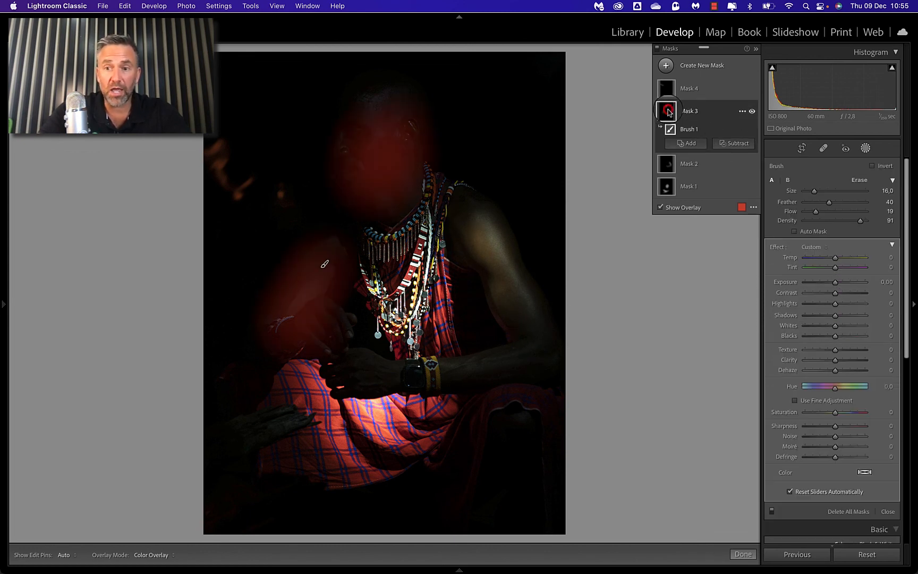
left_click_drag(836, 285, 836, 283)
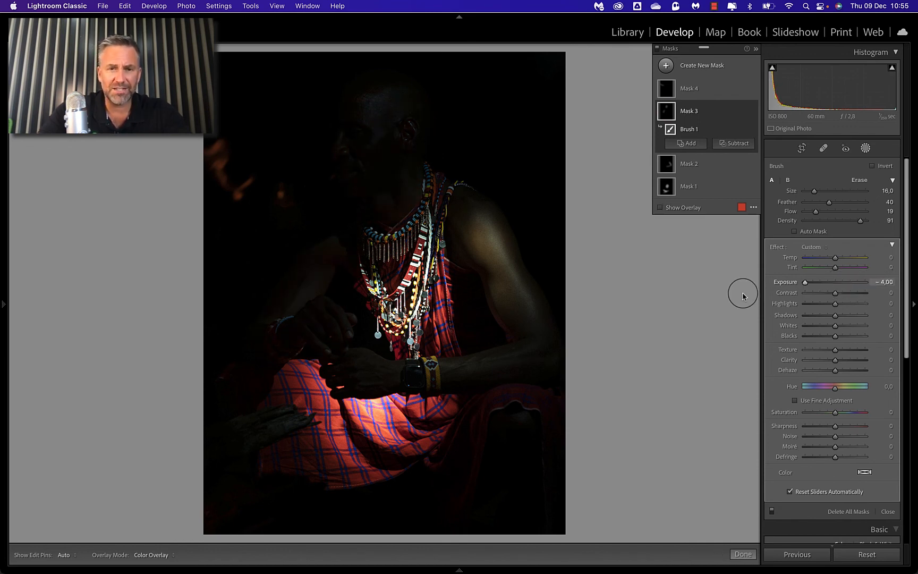
left_click_drag(805, 281, 851, 290)
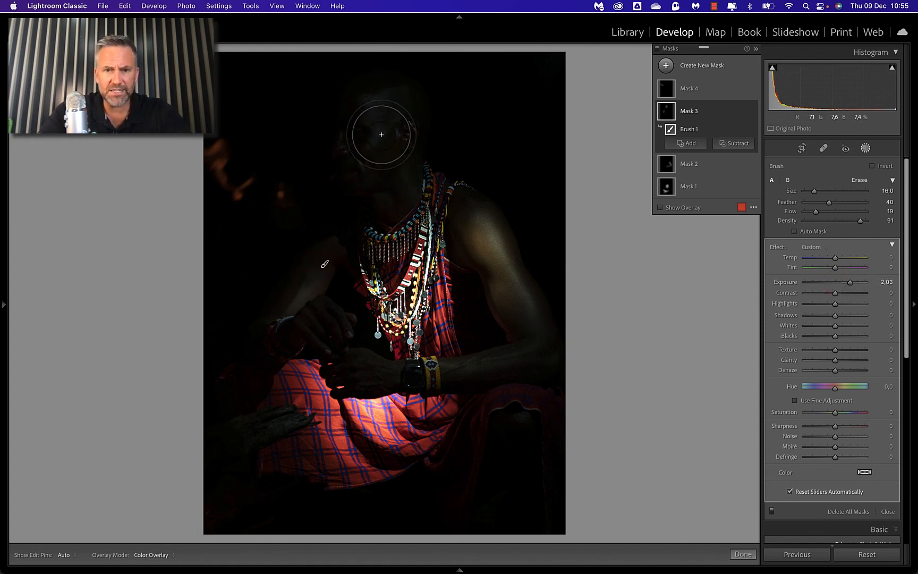
left_click_drag(851, 283, 850, 284)
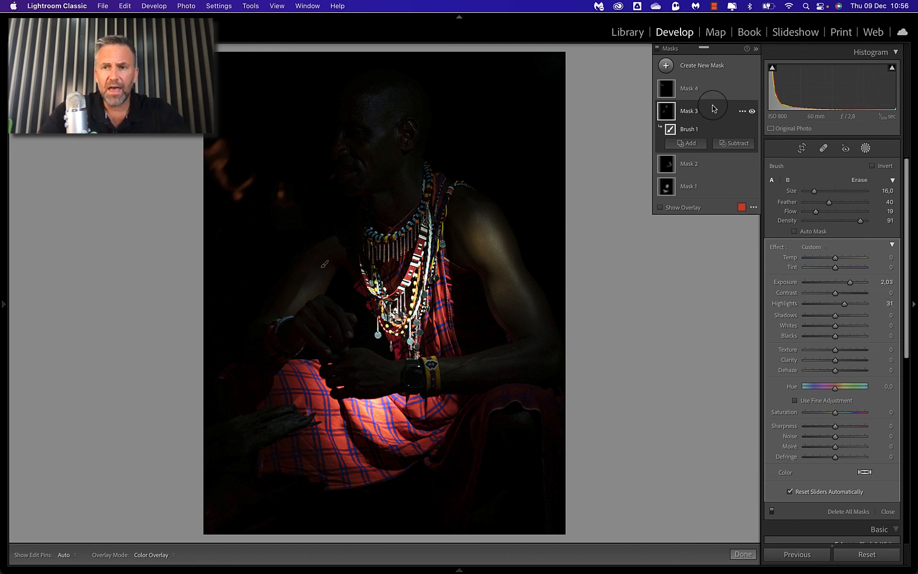
Step: Set the flames mask, Mask 4, to Exposure 1.98 and Saturation 45
left_click(666, 85)
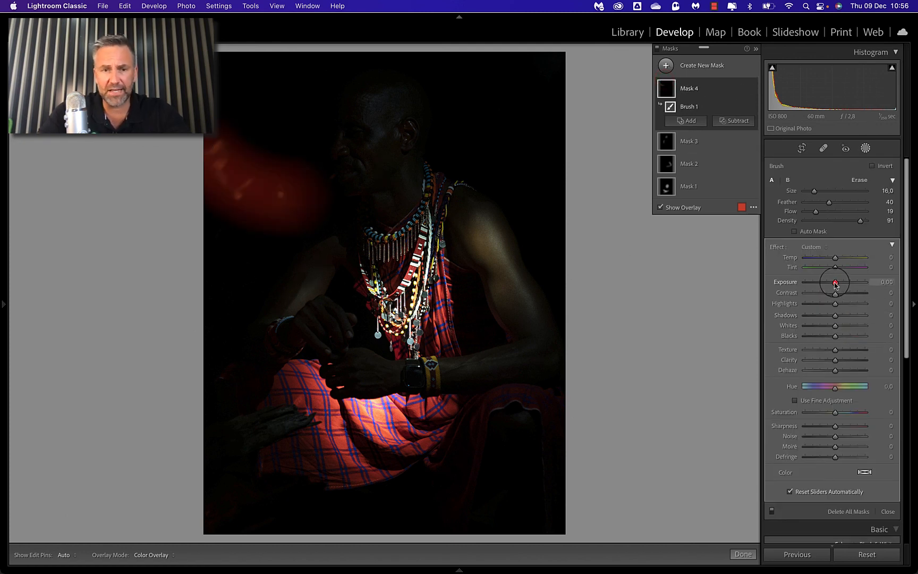
left_click_drag(835, 282, 850, 282)
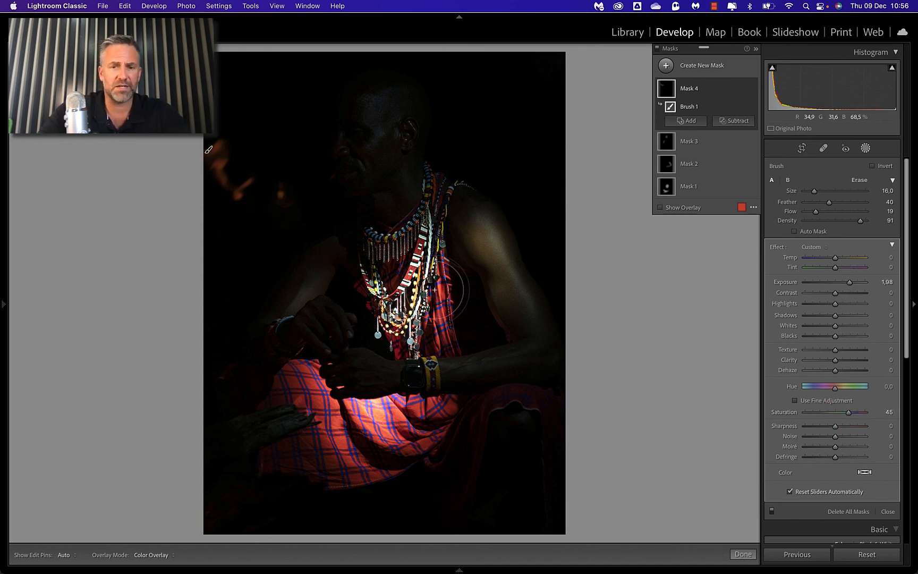
Step: Switch all masks off and on repeatedly to compare the portrait before and after the local adjustments
left_click(658, 51)
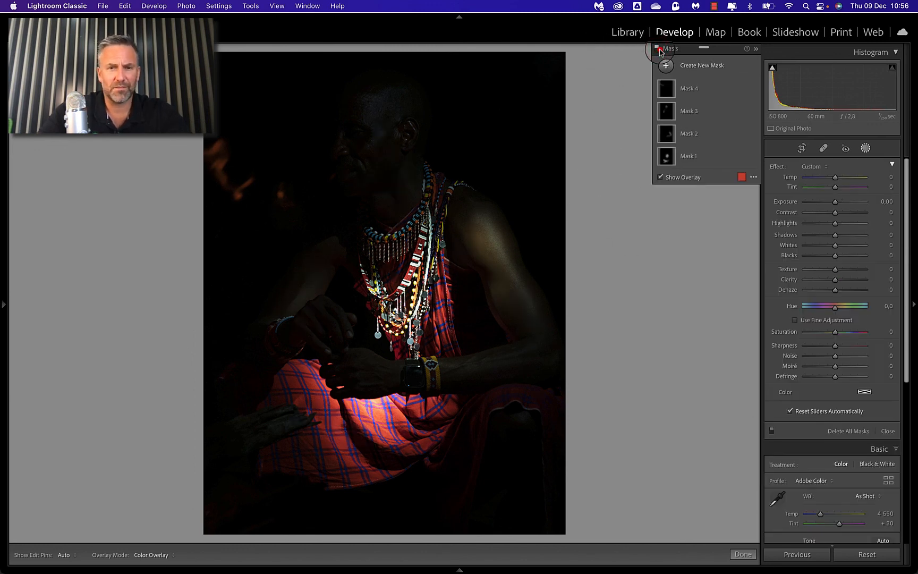
left_click(658, 49)
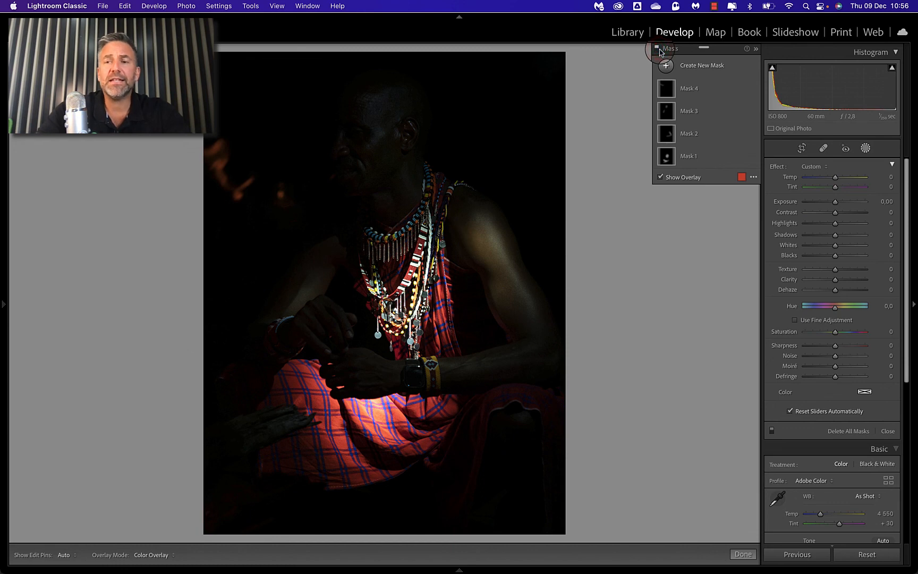
left_click(659, 50)
left_click(658, 50)
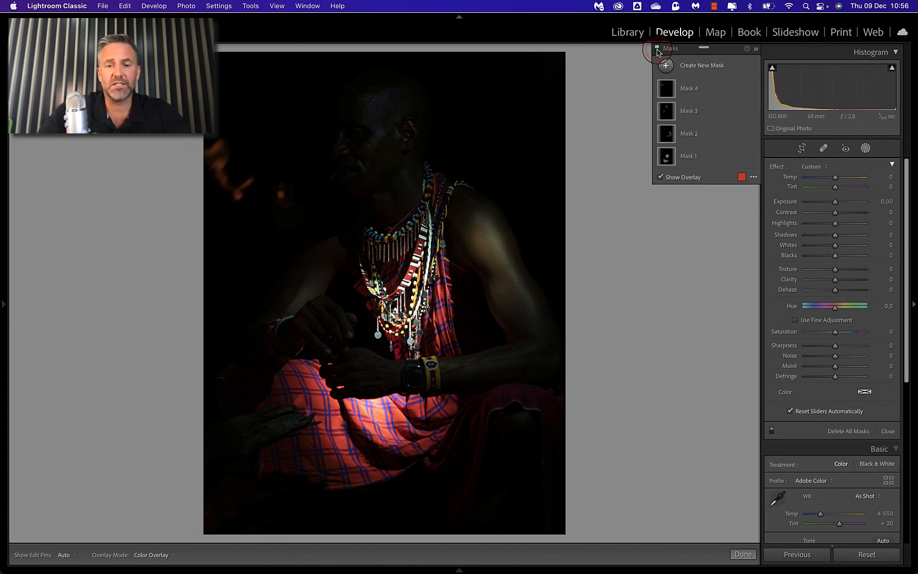
left_click(658, 50)
left_click(658, 51)
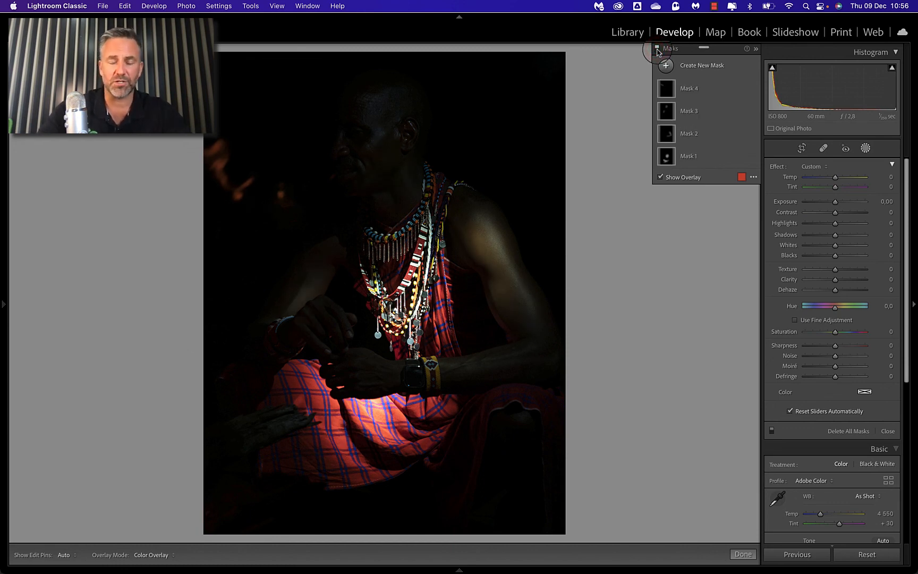